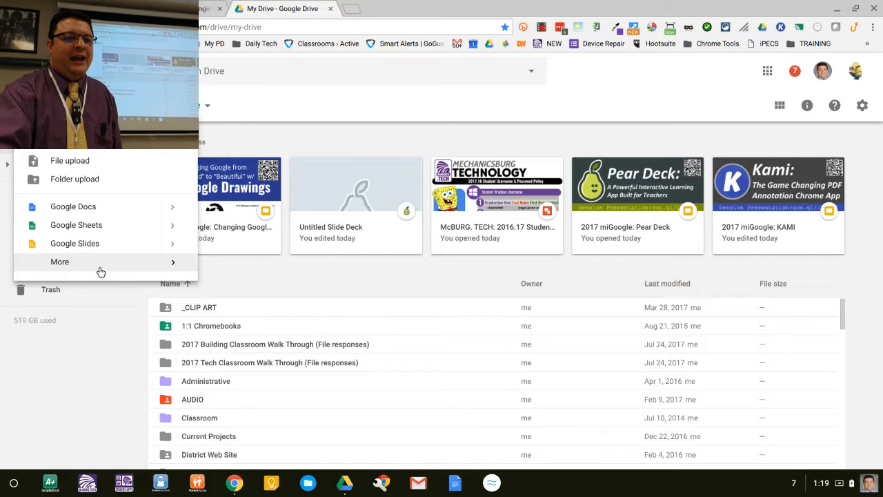
Step: Create a new Google Drawing from Drive
mouse_move(101, 272)
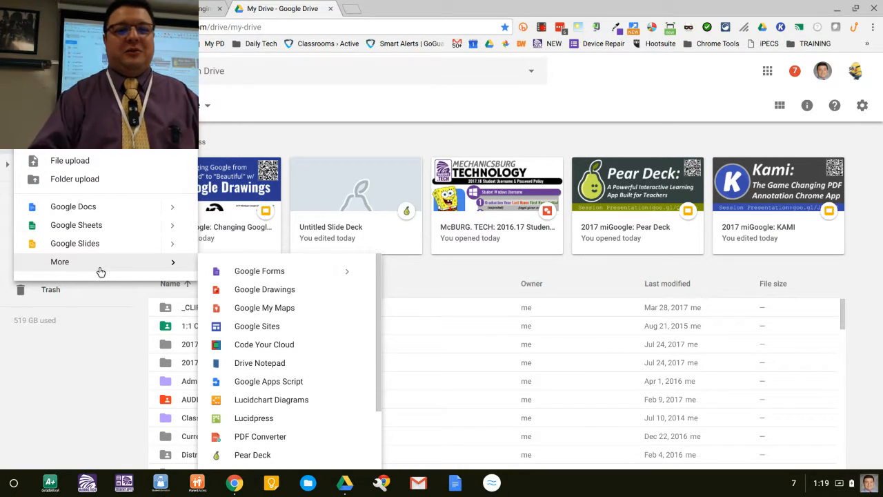
left_click(269, 292)
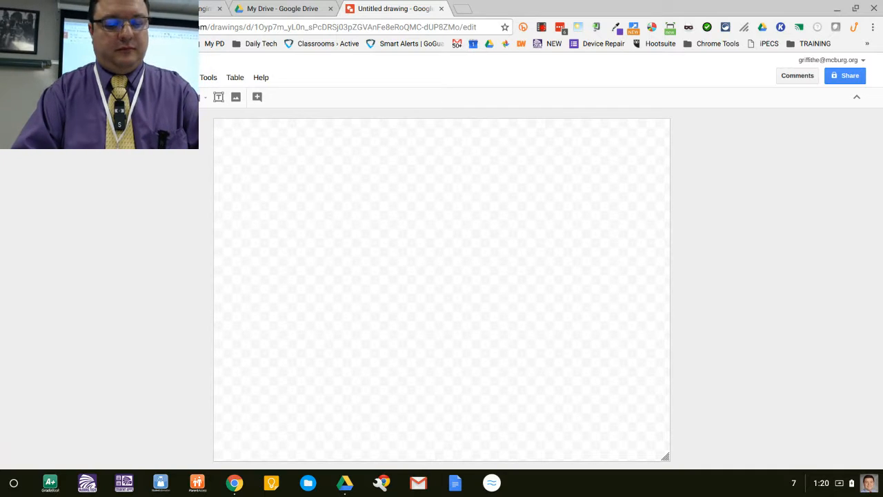
left_click(388, 230)
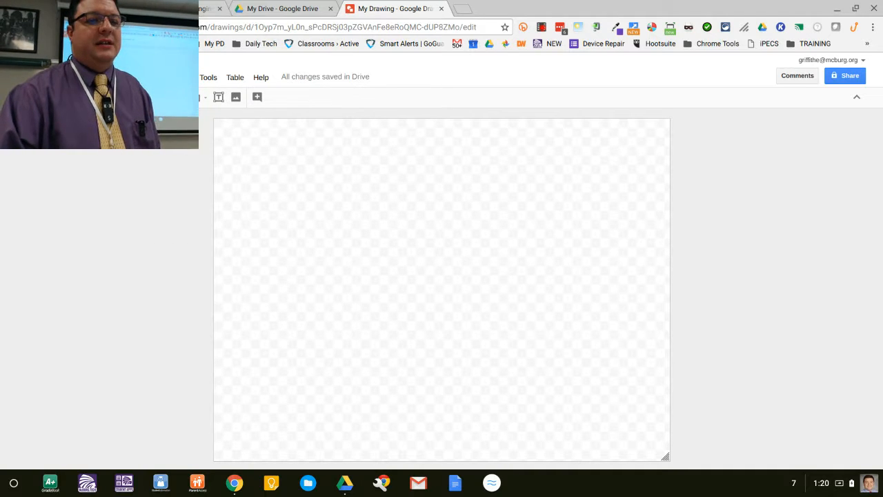
left_click(200, 101)
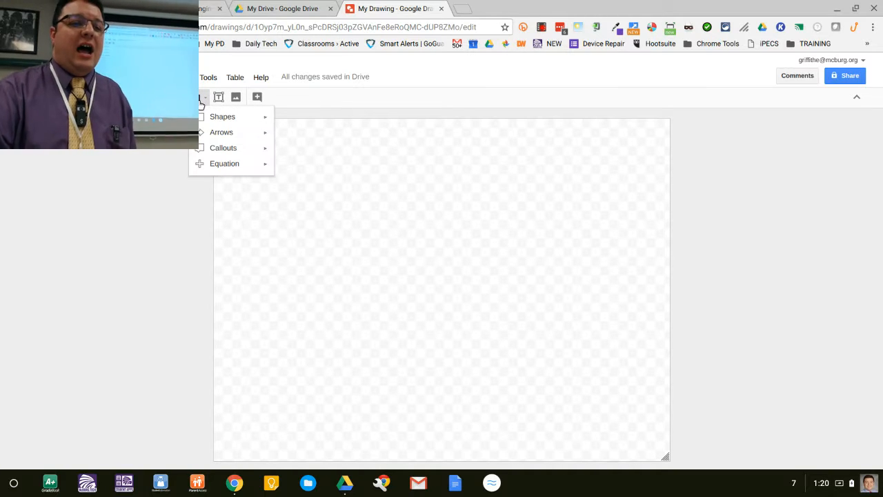
mouse_move(237, 118)
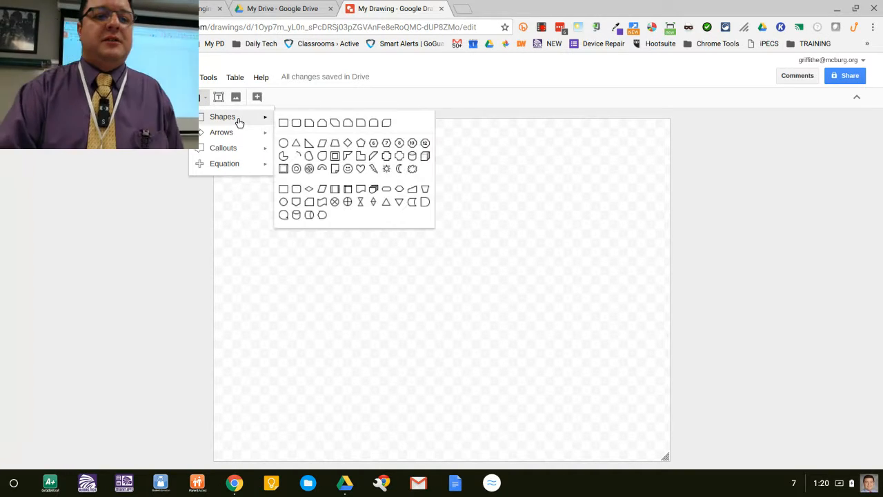
left_click(294, 125)
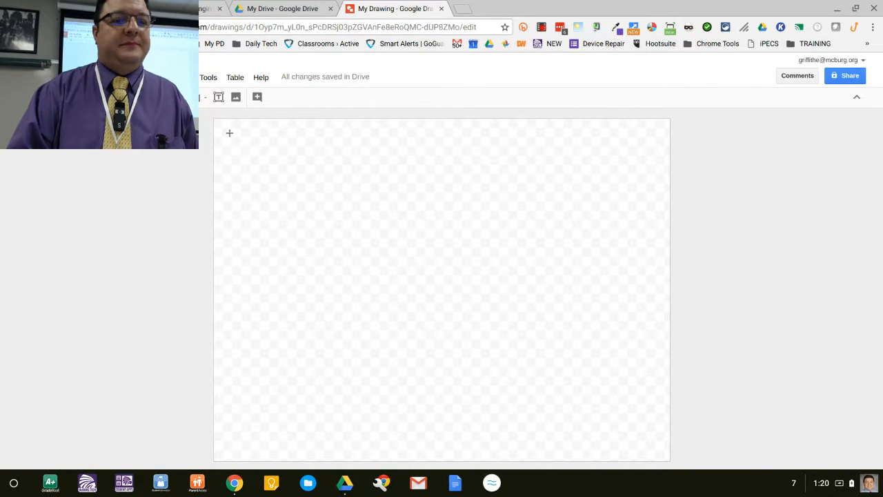
left_click(203, 100)
mouse_move(213, 118)
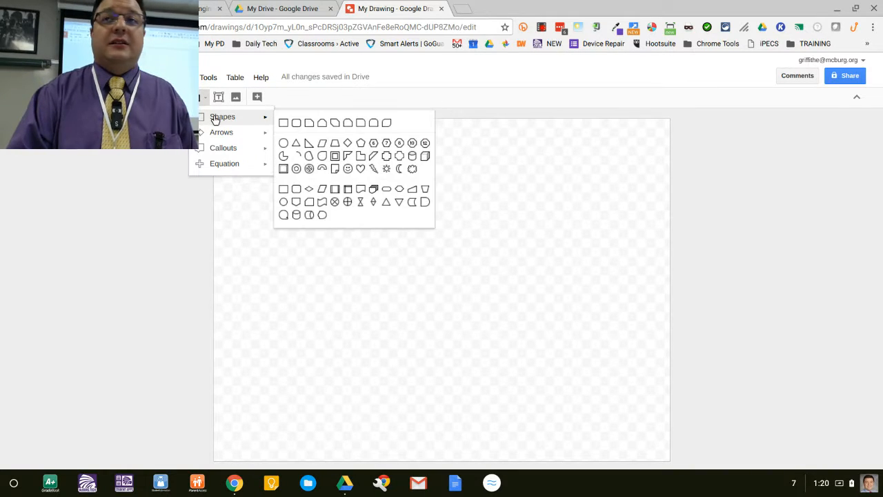
left_click(296, 123)
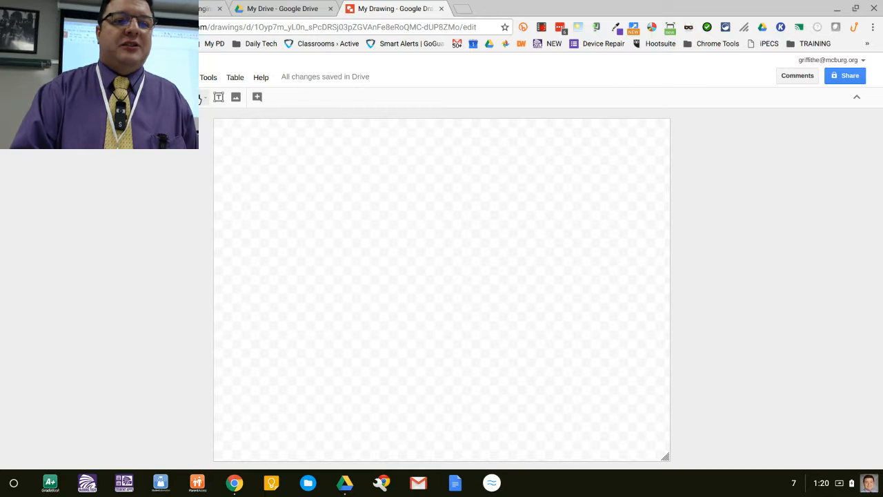
left_click(203, 98)
mouse_move(221, 120)
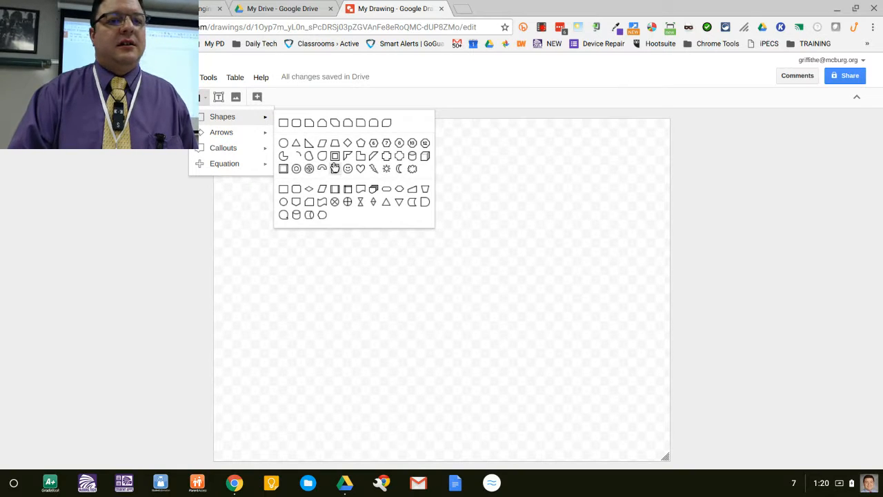
left_click(296, 122)
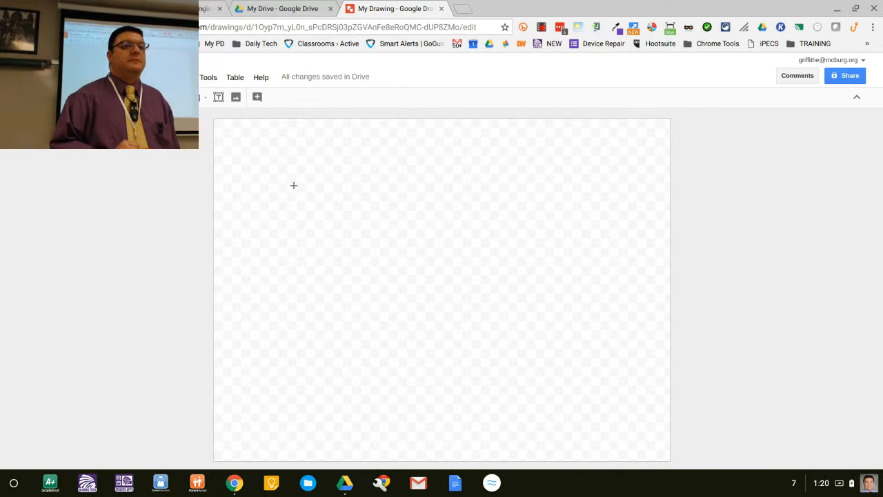
left_click(856, 103)
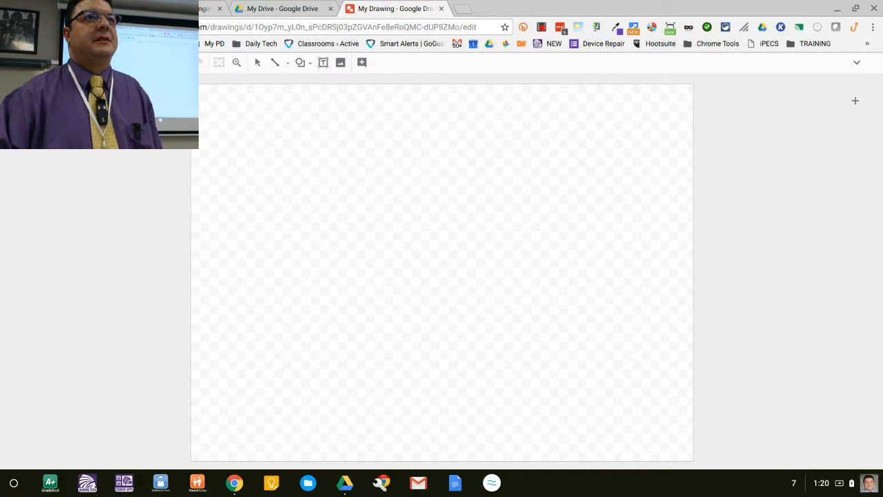
left_click(857, 63)
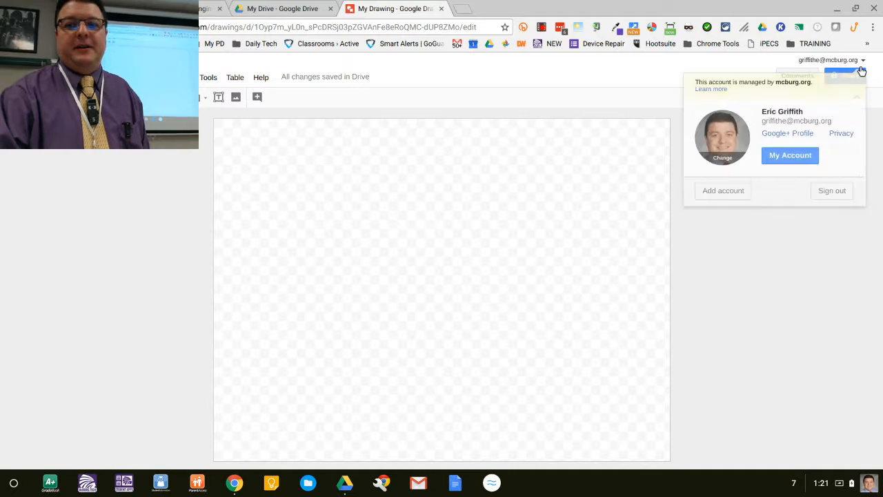
left_click(861, 60)
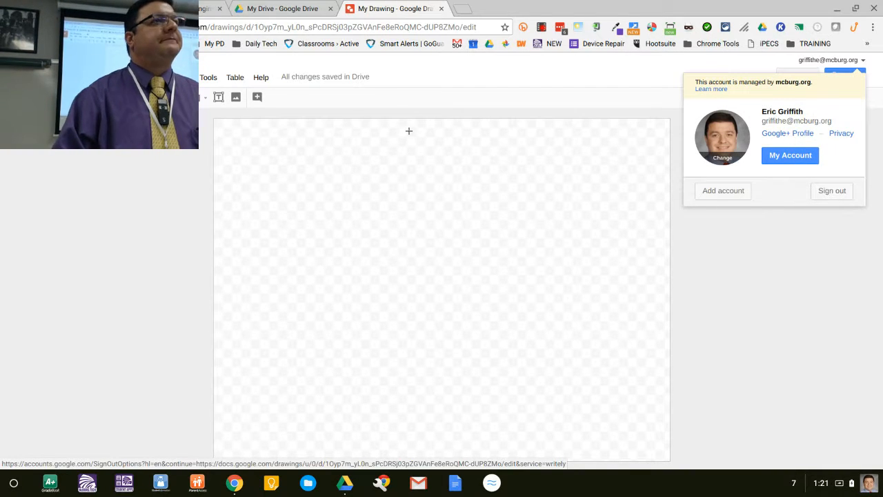
Step: Draw a small rounded rectangle beside the canvas and delete it
left_click_drag(688, 222, 743, 278)
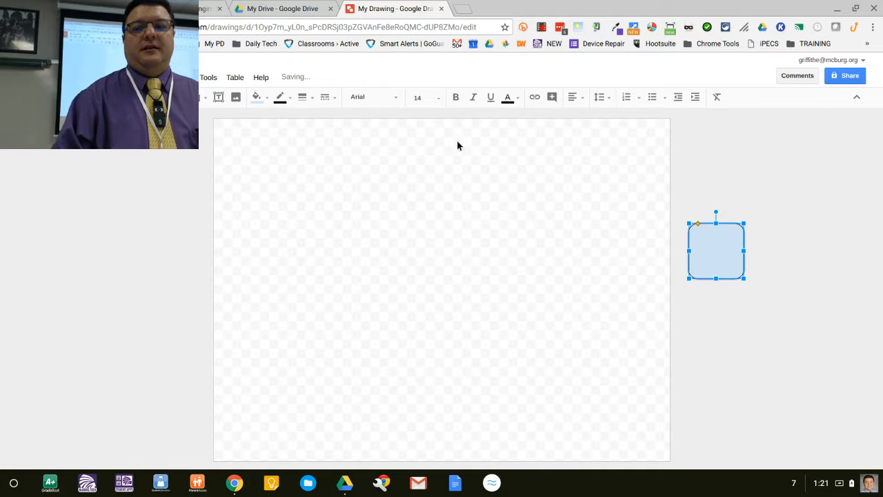
key("Delete")
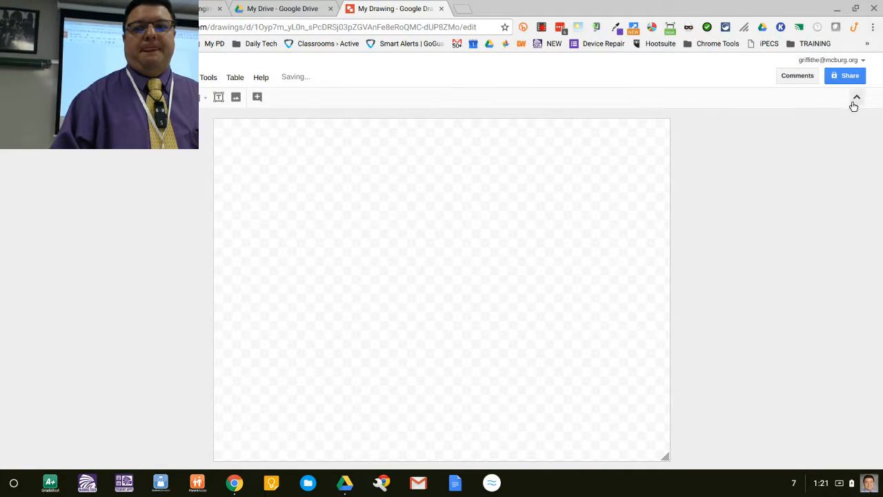
Step: Draw a wide rounded rectangle in the upper-left area of the canvas
left_click(203, 98)
mouse_move(265, 118)
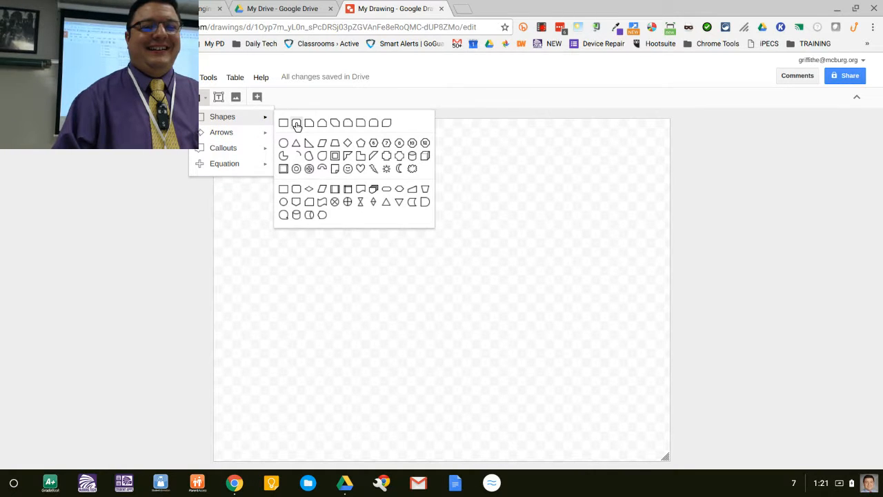
left_click(296, 122)
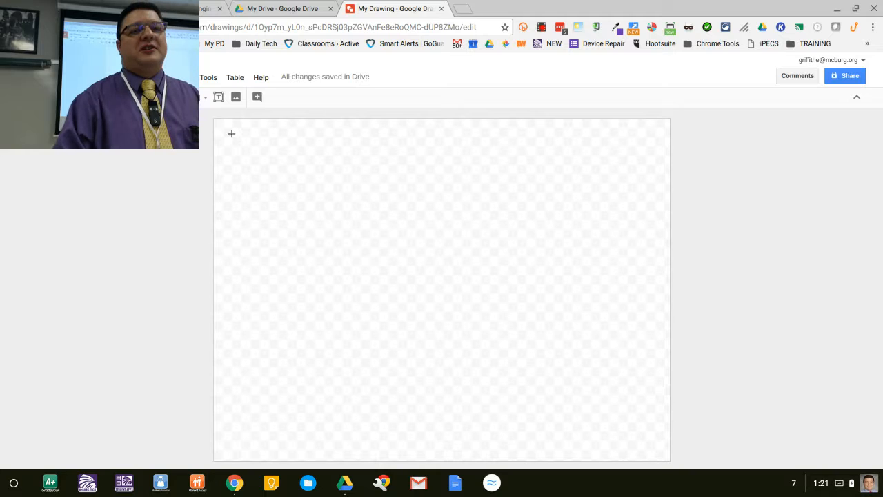
left_click_drag(232, 133, 465, 234)
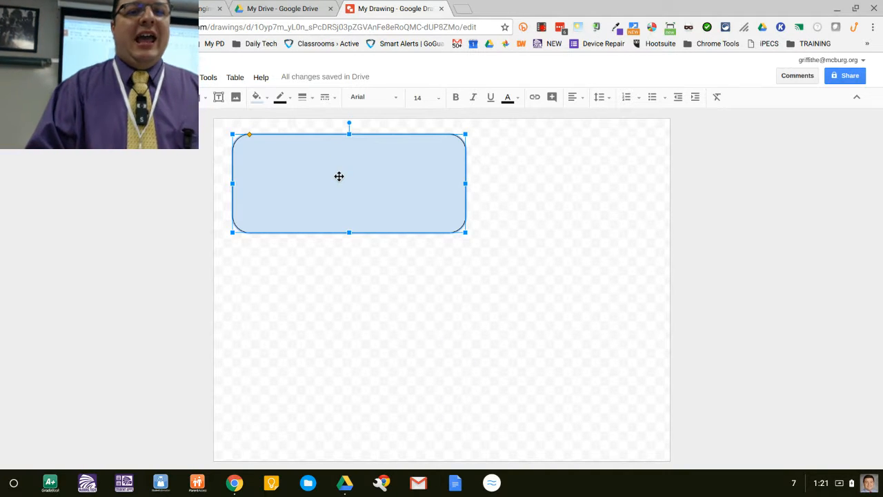
Step: Move the rounded rectangle slightly down and to the right
left_click_drag(341, 180, 344, 186)
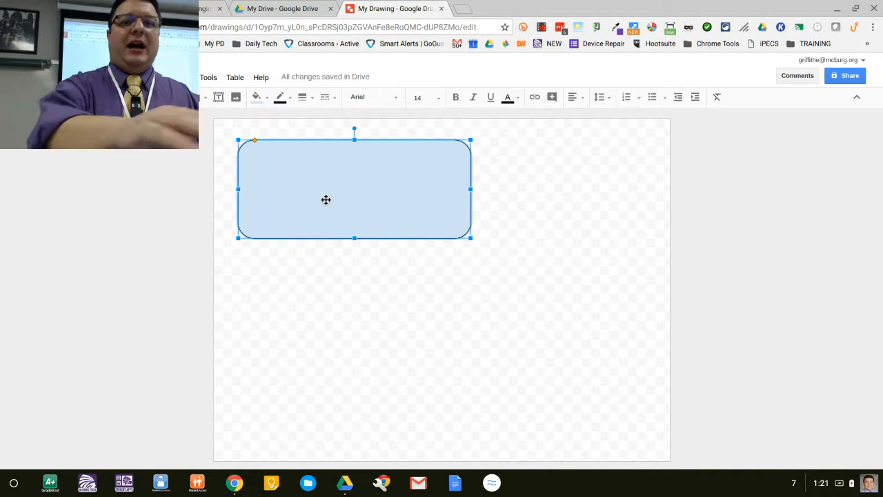
left_click(535, 196)
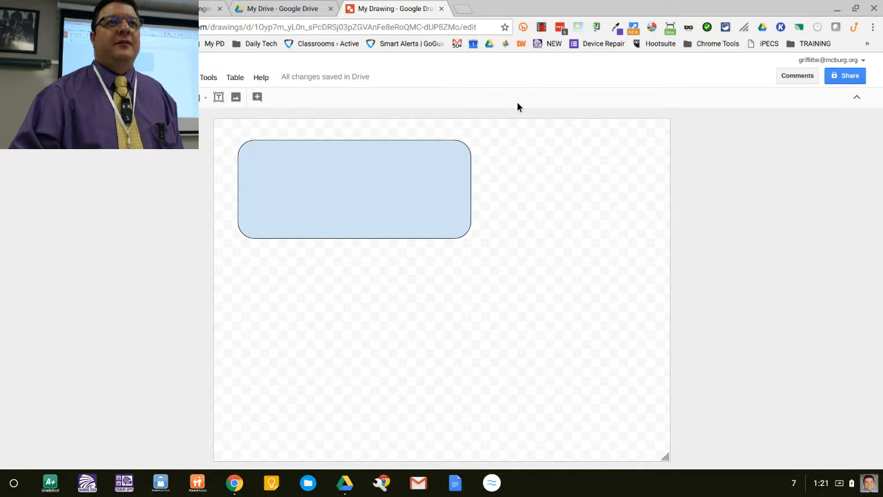
Step: Set the rounded rectangle's fill colour to orange
left_click(428, 183)
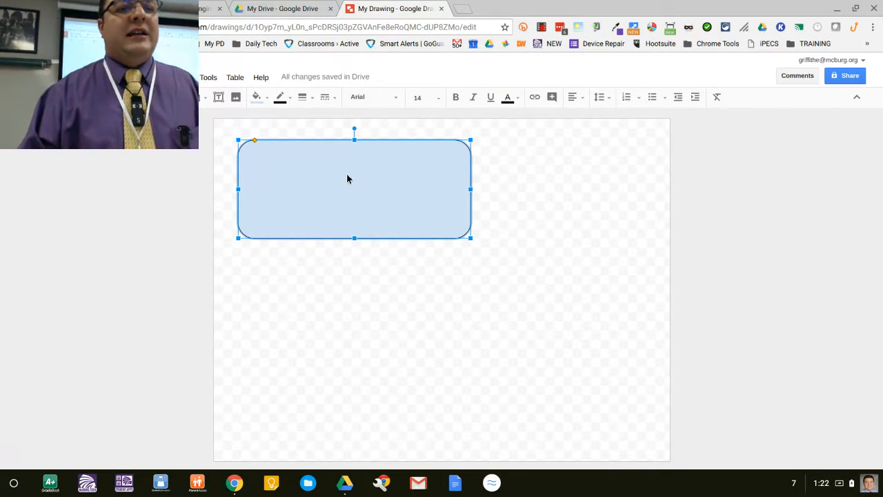
left_click(260, 102)
left_click(273, 170)
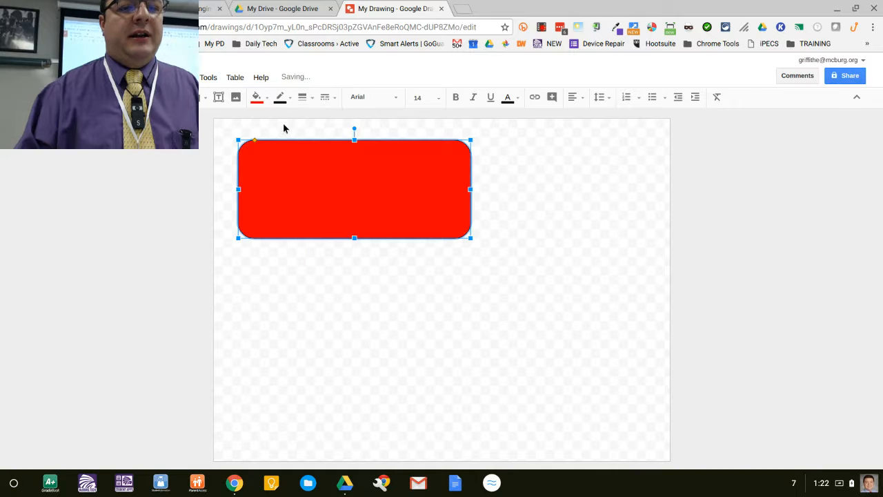
left_click(258, 99)
left_click(283, 169)
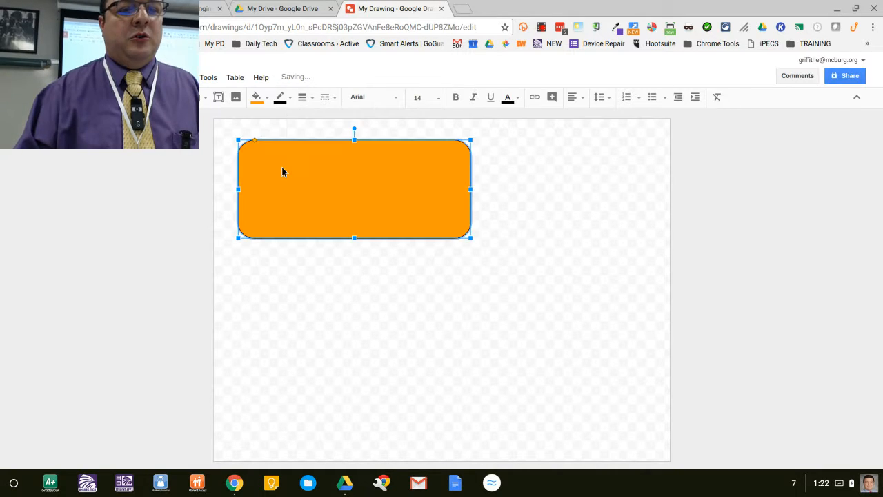
left_click(511, 291)
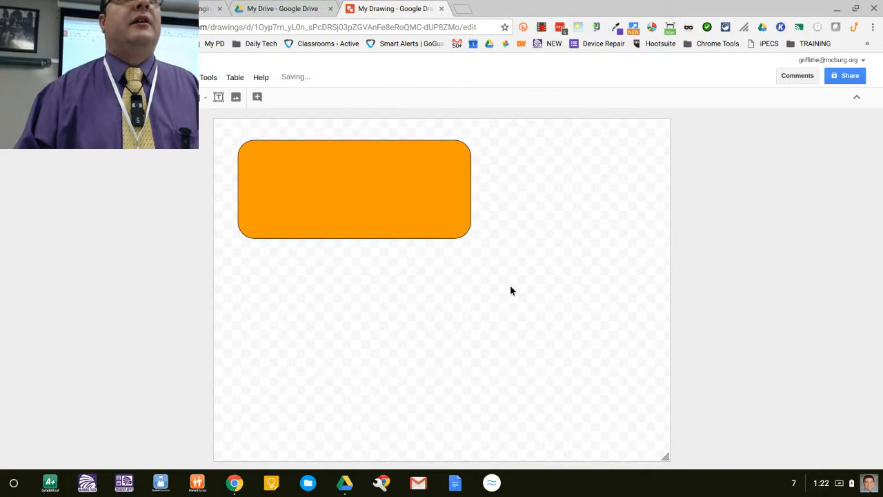
Step: Narrow the rounded rectangle and rotate it slightly clockwise
left_click(292, 178)
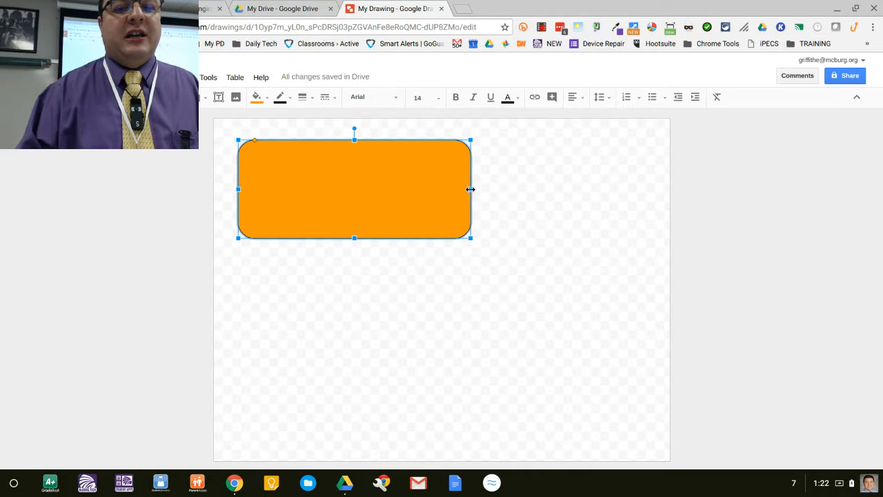
left_click_drag(471, 190, 415, 196)
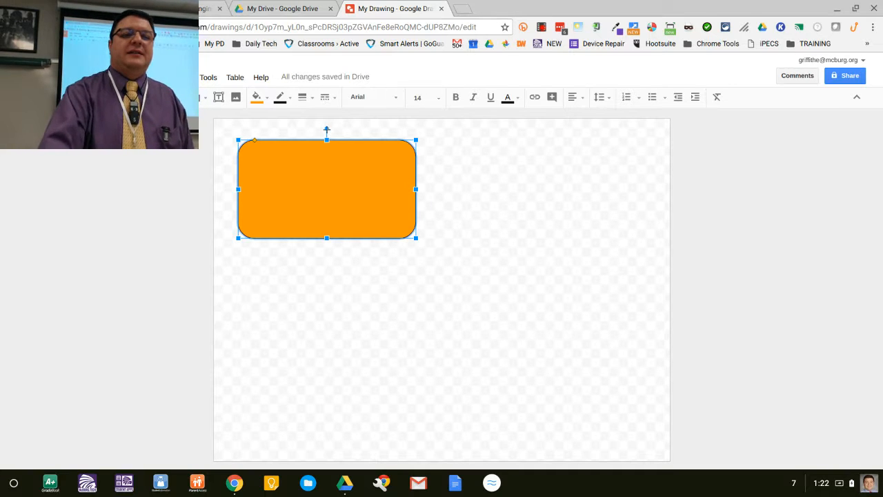
left_click_drag(327, 129, 337, 133)
left_click(428, 217)
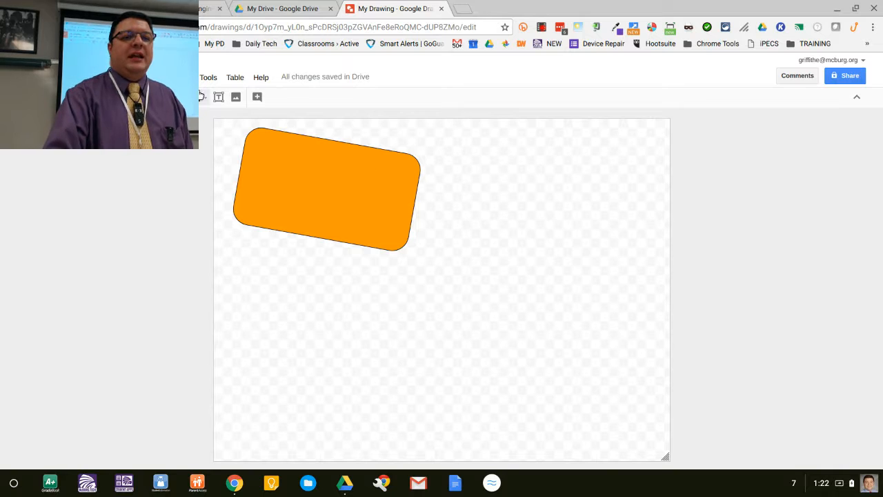
Step: Draw a left-pointing block arrow overlapping the rectangle's lower-right corner
left_click(202, 98)
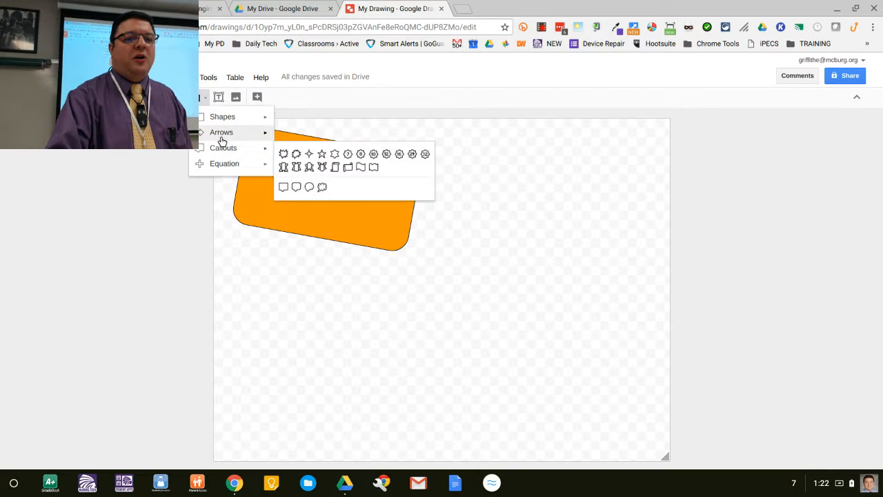
mouse_move(223, 133)
left_click(297, 139)
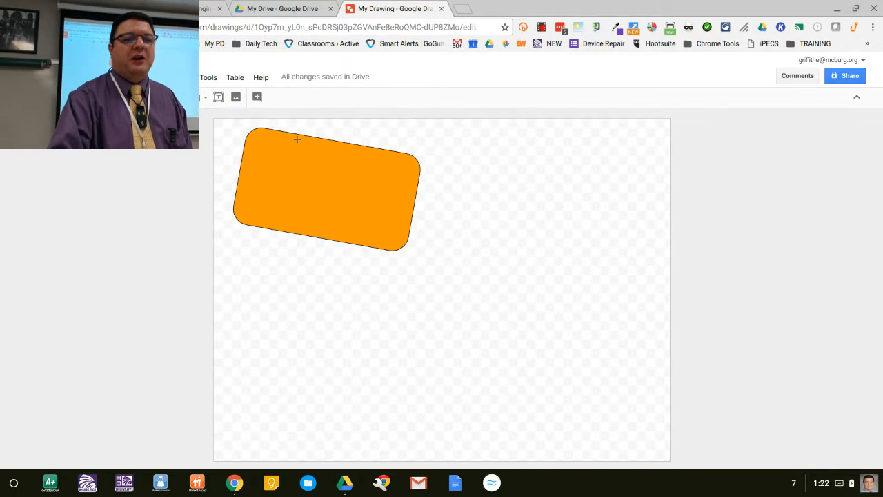
left_click_drag(439, 188, 296, 283)
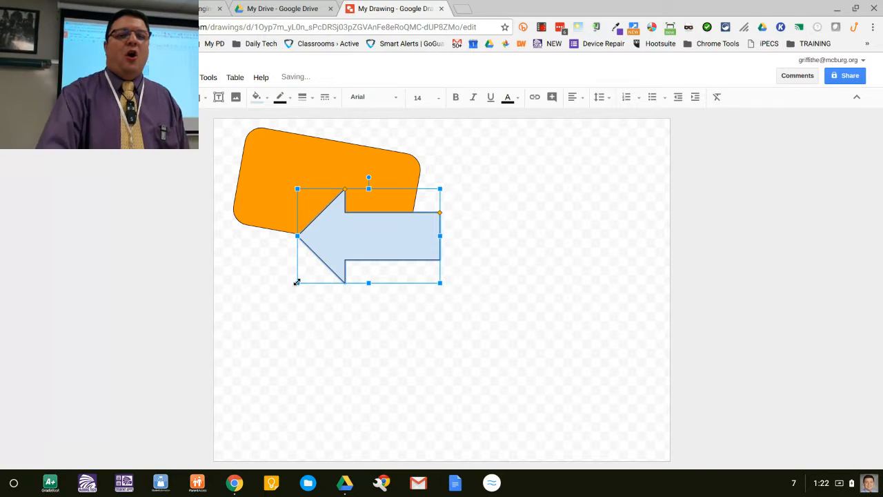
Step: Move the arrow further to the right
left_click_drag(357, 251, 420, 253)
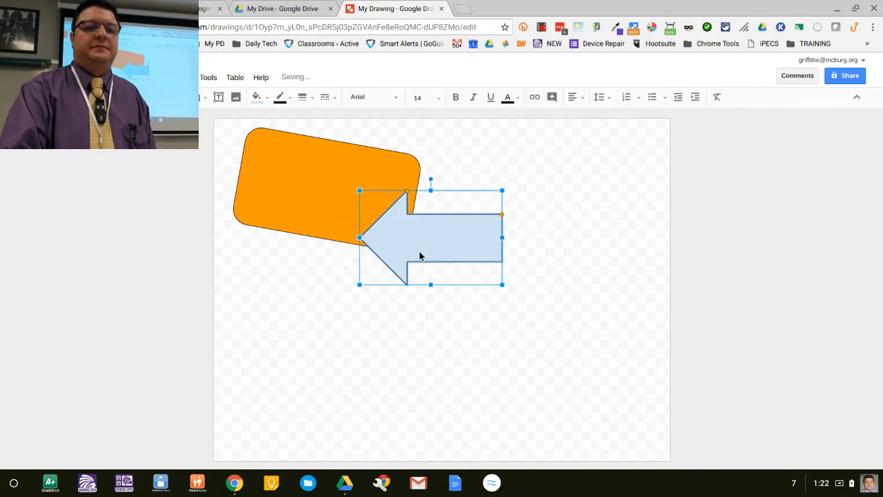
left_click(440, 343)
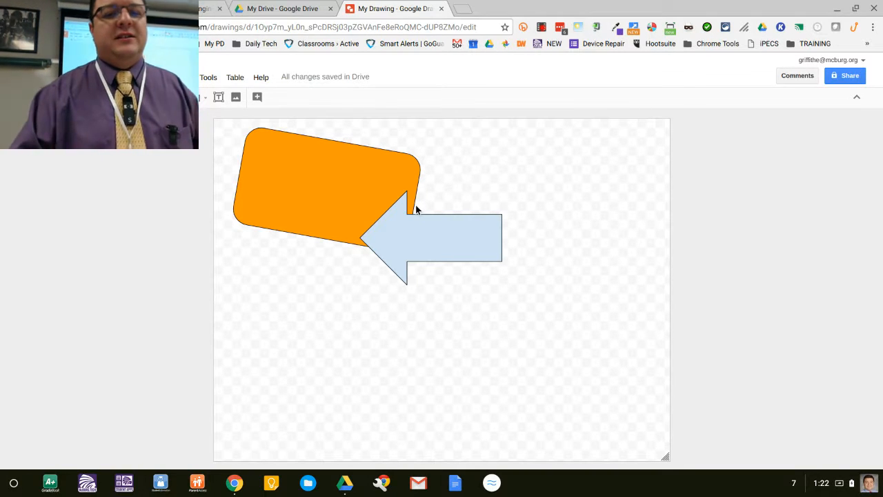
Step: Send the blue arrow backward so it sits behind the orange rectangle
left_click(331, 157)
left_click(425, 228)
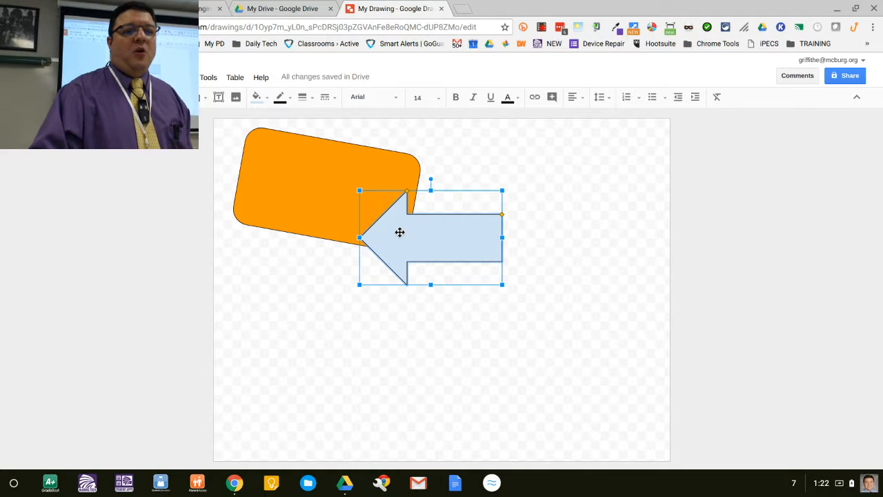
right_click(400, 234)
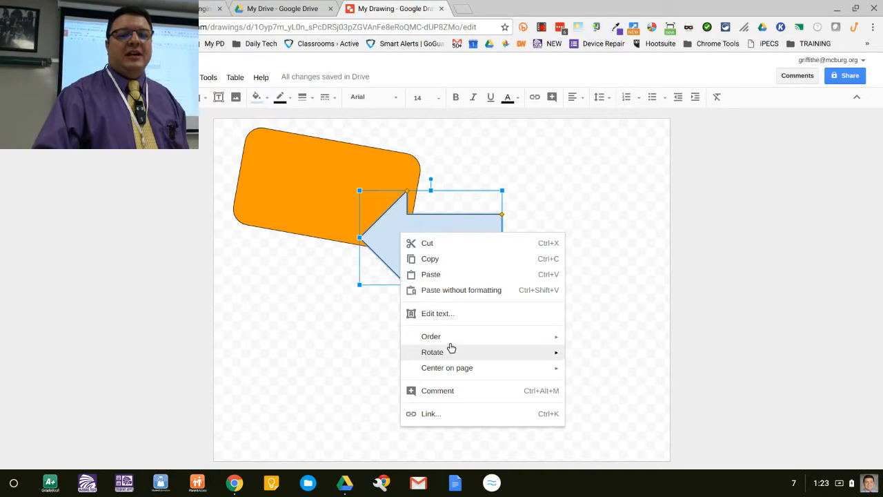
mouse_move(452, 337)
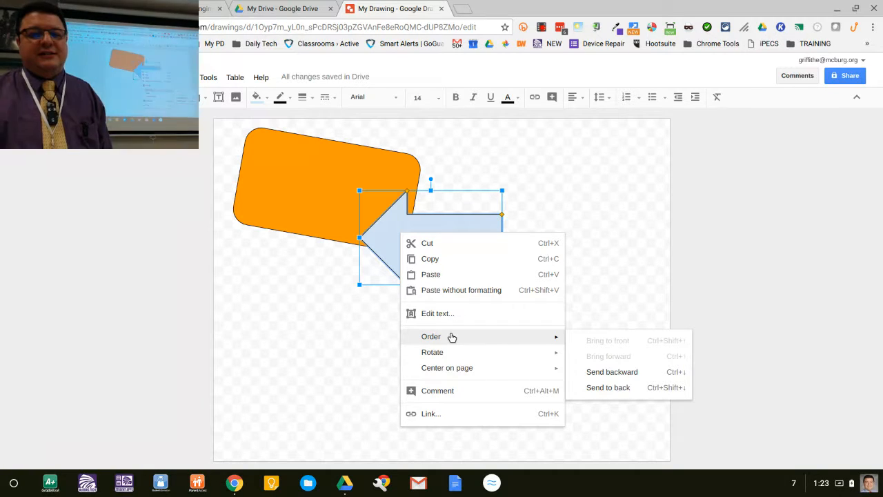
left_click(628, 372)
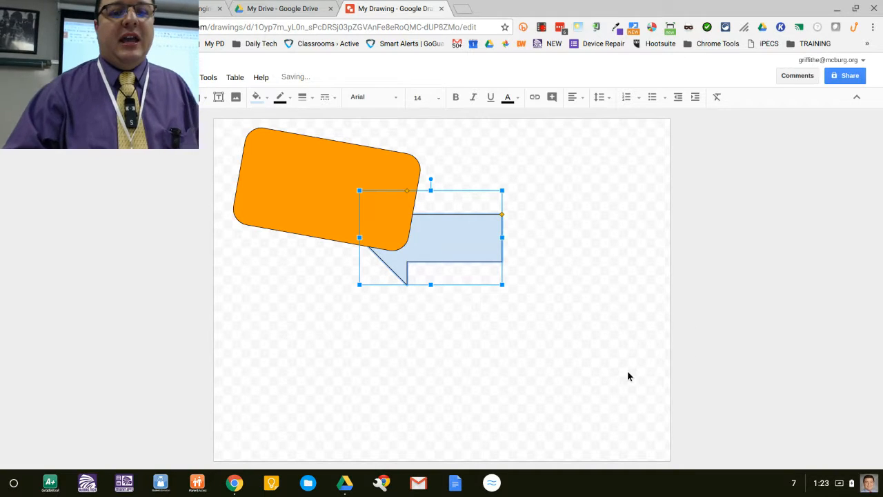
left_click(619, 365)
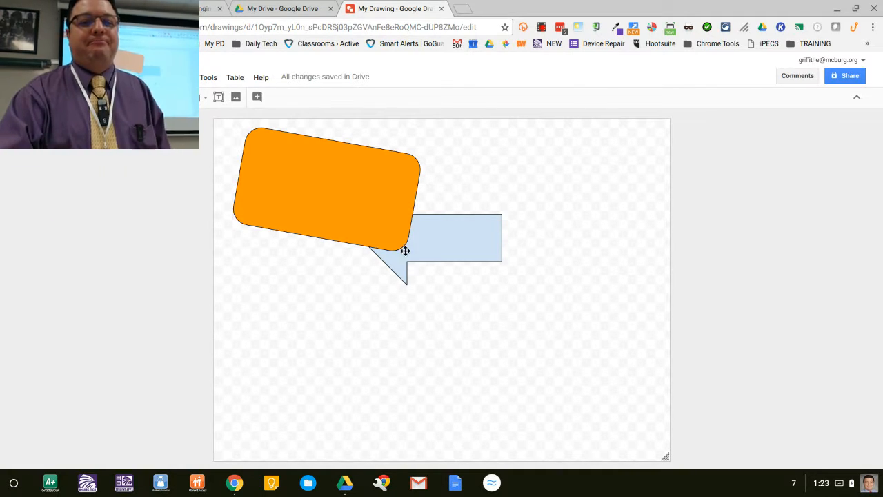
left_click(379, 229)
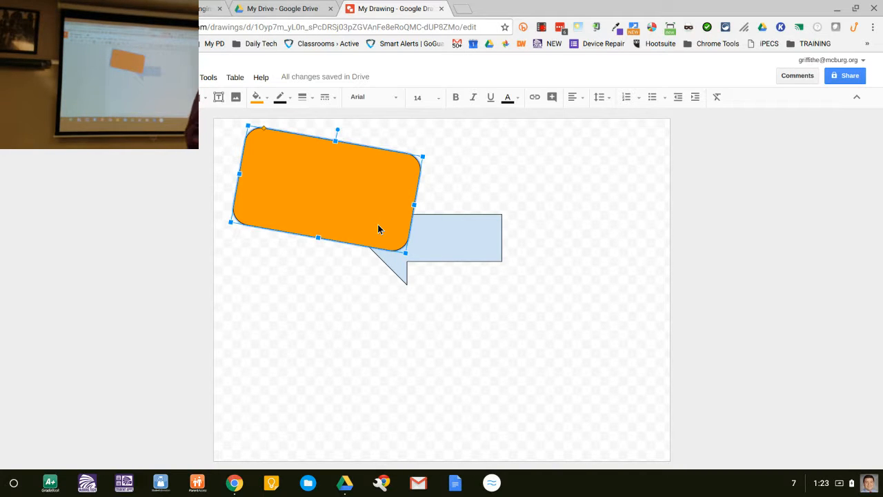
left_click(257, 98)
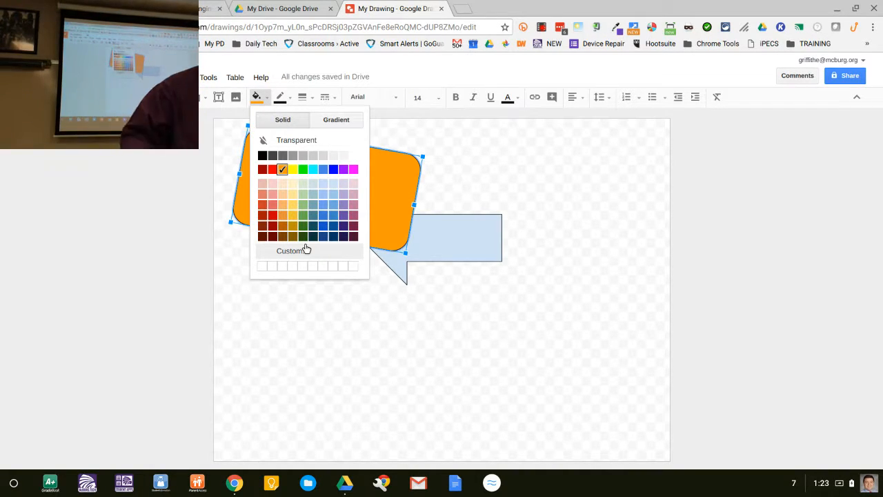
left_click(304, 250)
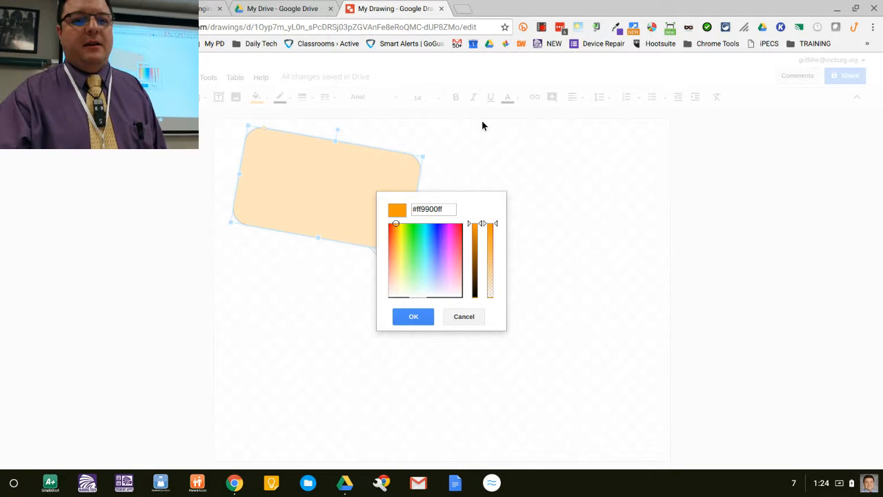
left_click(474, 316)
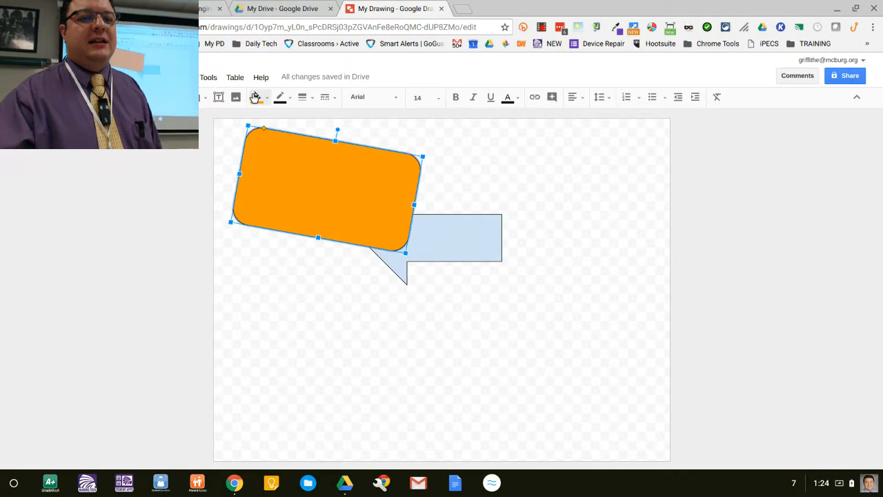
Step: Make the orange rectangle's fill semi-transparent by lowering its custom colour's transparency
left_click(255, 97)
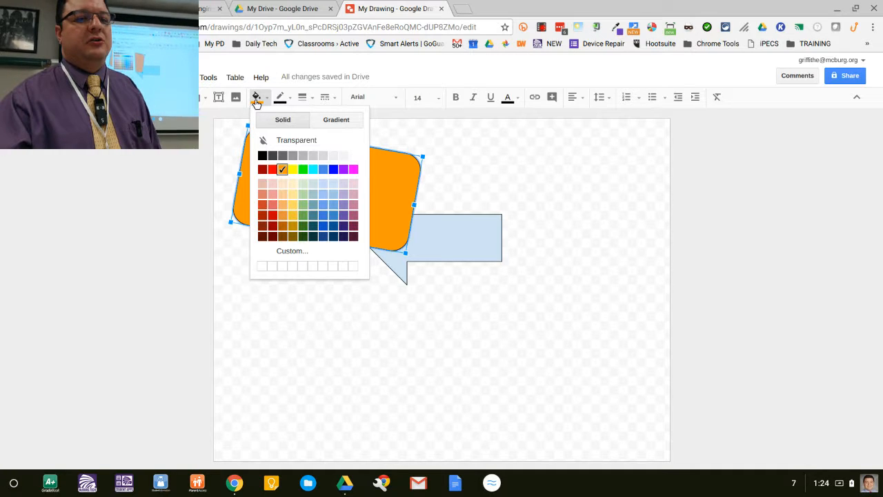
left_click(287, 254)
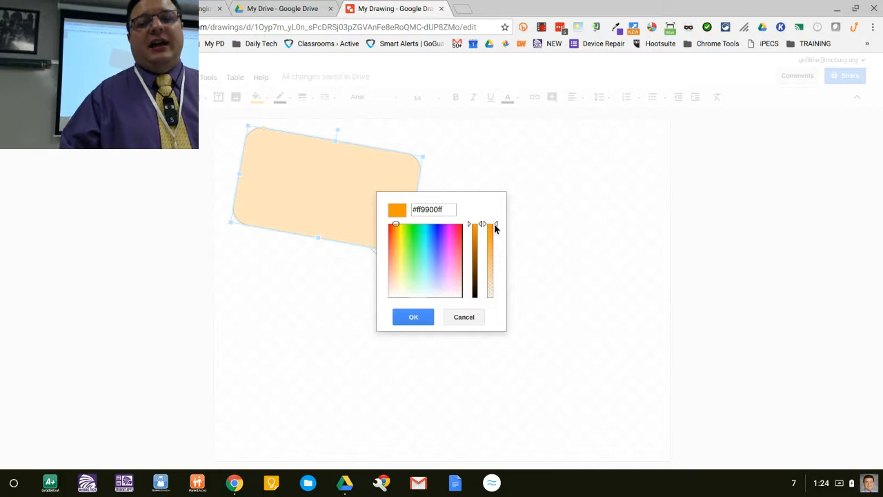
left_click_drag(497, 227, 496, 260)
left_click(426, 317)
left_click(441, 333)
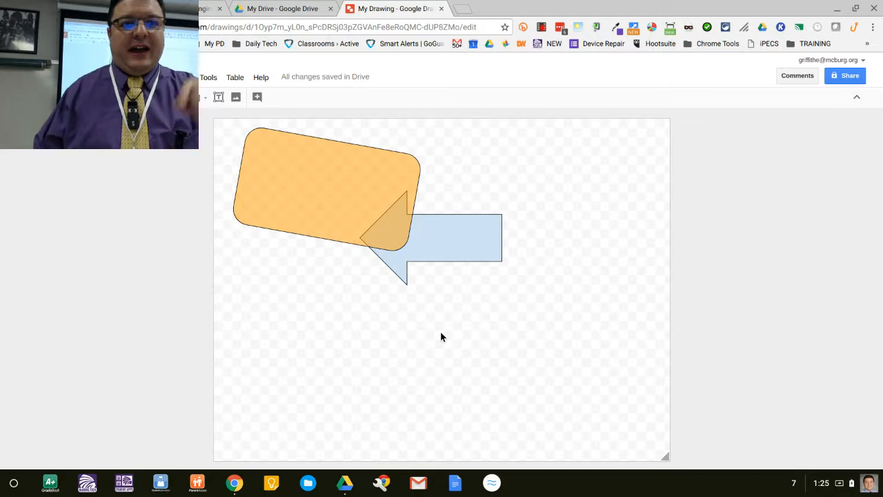
Step: Switch to the Twitter tab and sample the green of the pear image with the Eye Dropper extension
left_click(76, 7)
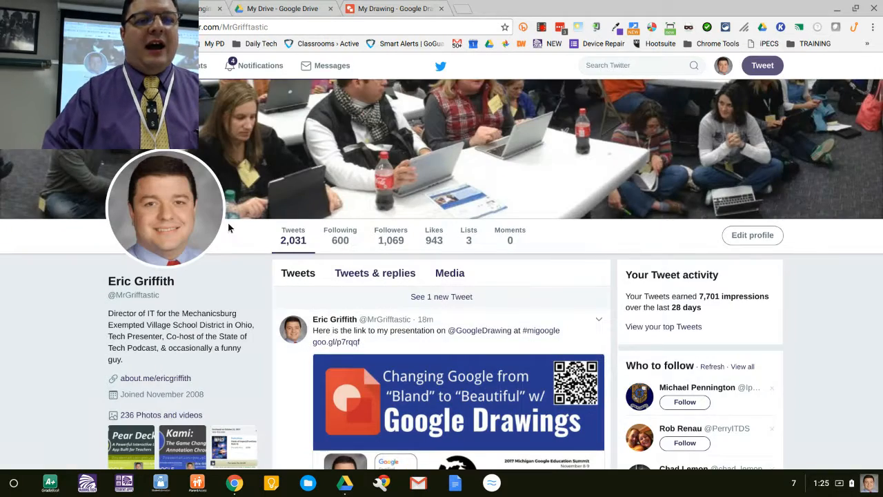
scroll(259, 308, "down", 10)
scroll(258, 308, "up", 5)
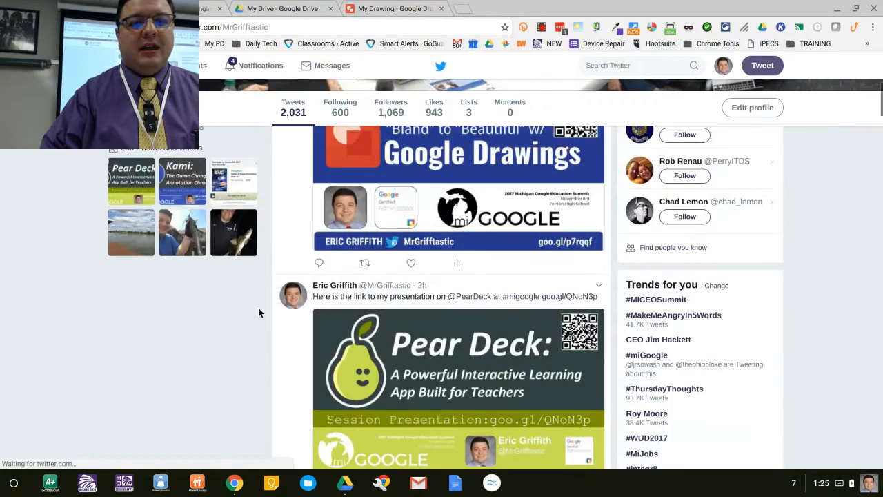
scroll(259, 312, "down", 1)
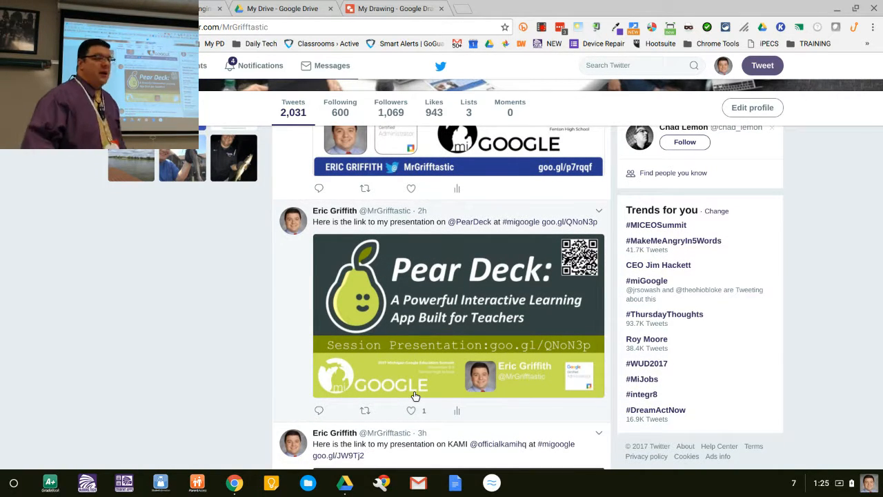
left_click(617, 30)
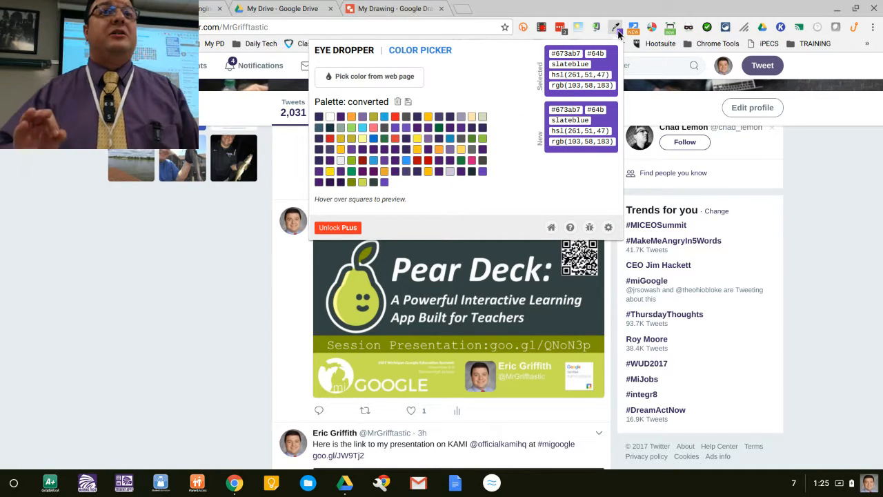
left_click(380, 82)
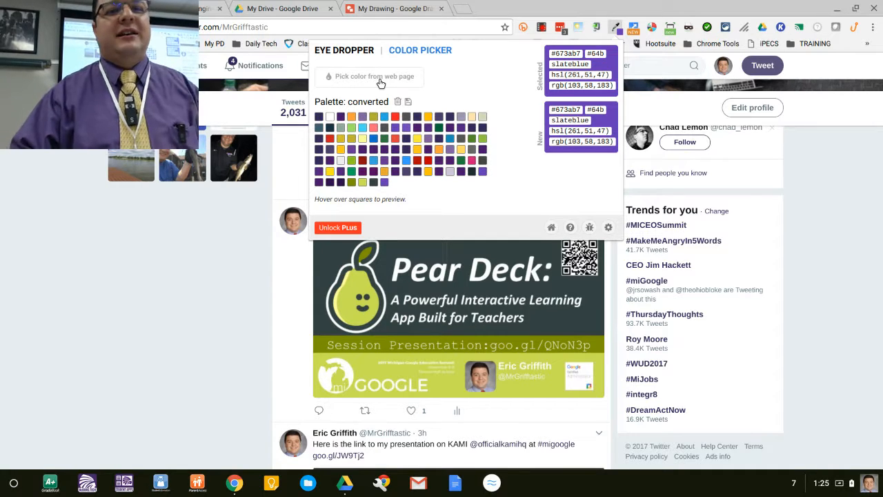
left_click(380, 82)
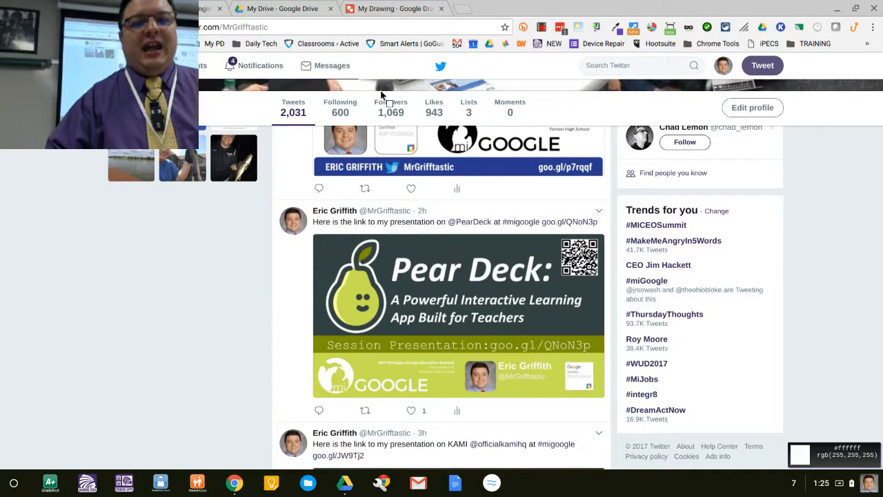
left_click(346, 304)
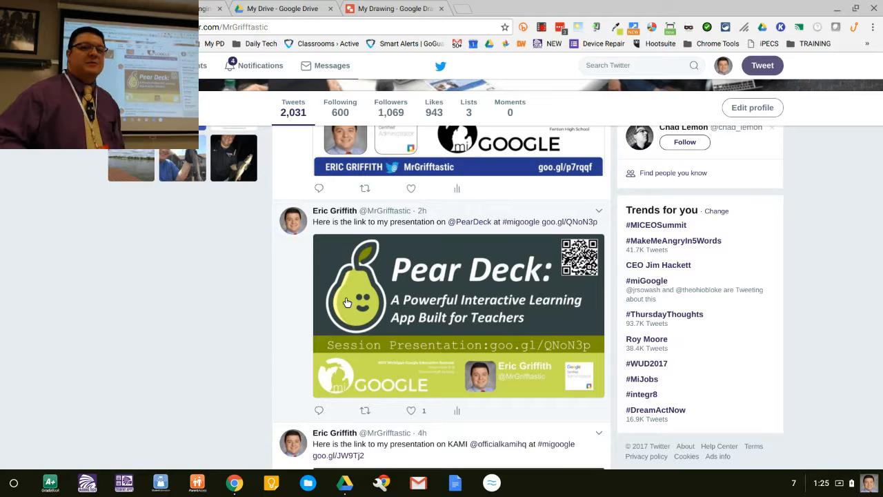
Step: Return to the drawing, select the arrow, and copy the sampled colour code #c9de55 from the Eye Dropper
left_click(392, 8)
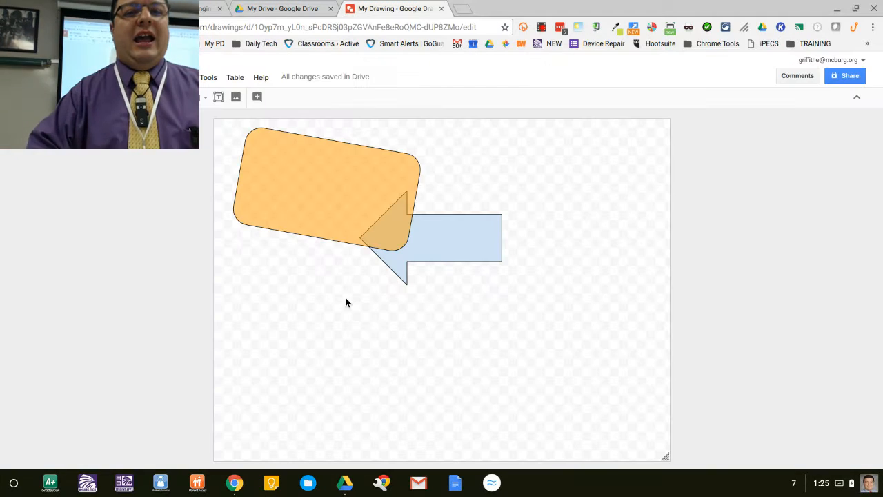
left_click(445, 238)
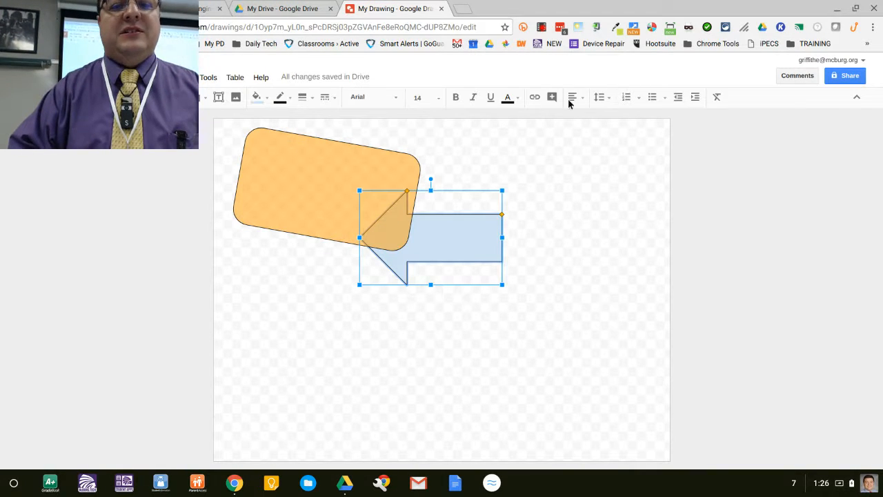
left_click(616, 27)
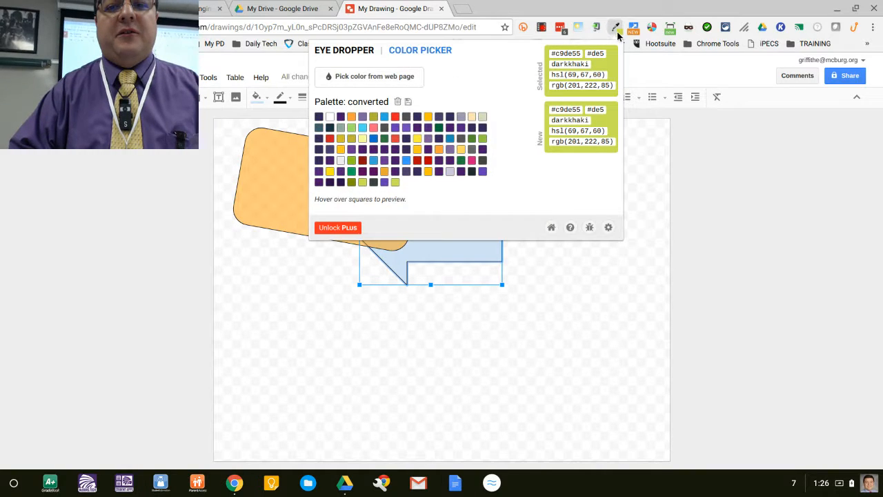
double_click(564, 54)
key("ctrl+c")
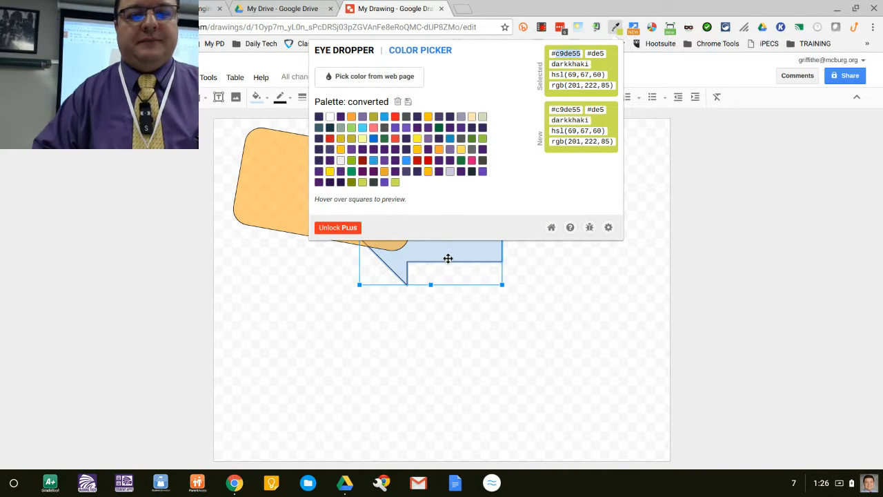
left_click(449, 257)
Step: Fill the arrow with the custom colour #c9de55 and move it to the right of the rectangle
left_click(264, 104)
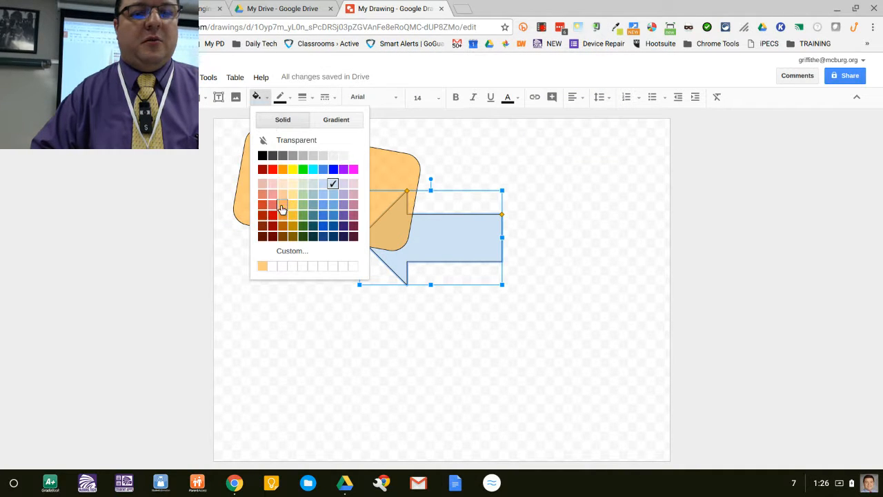
left_click(284, 254)
double_click(430, 208)
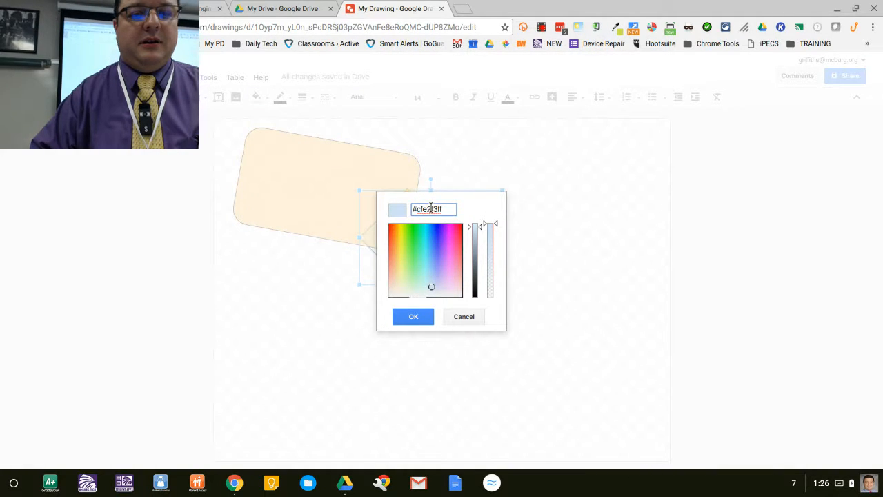
key("ctrl+v")
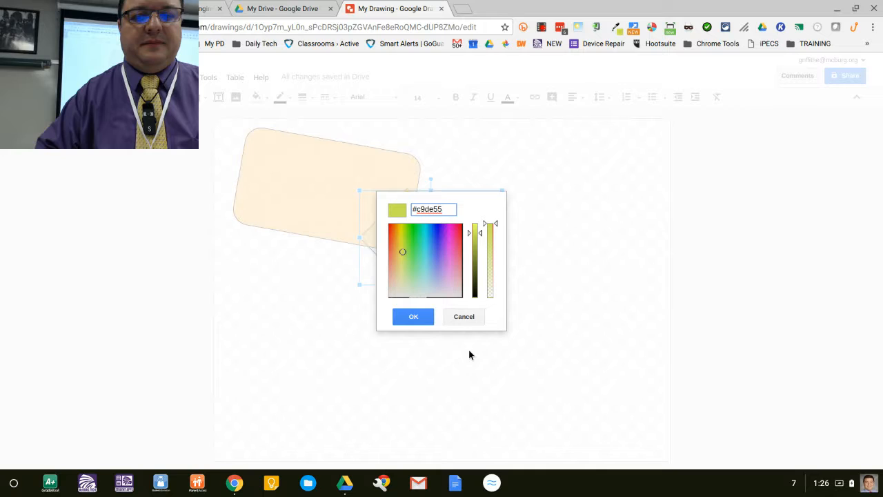
left_click(411, 315)
left_click(433, 352)
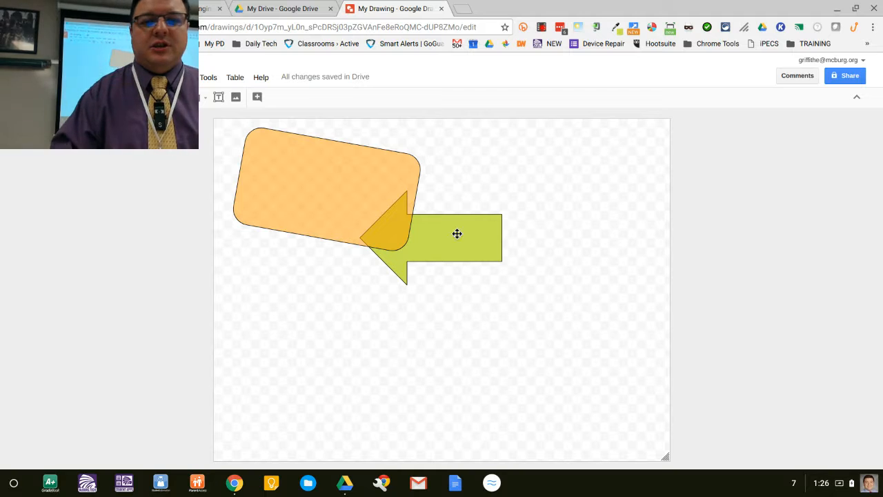
left_click_drag(425, 241, 474, 233)
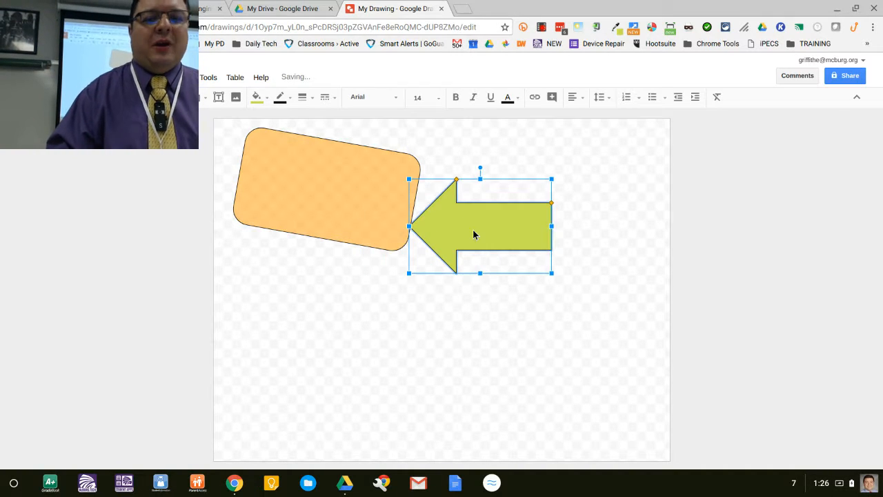
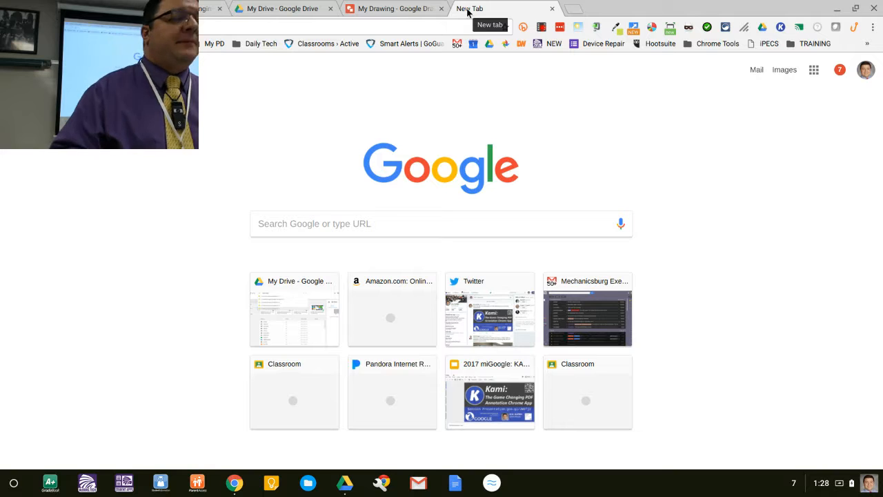
Step: Search Google Images for minion pictures in a new tab
type("minion")
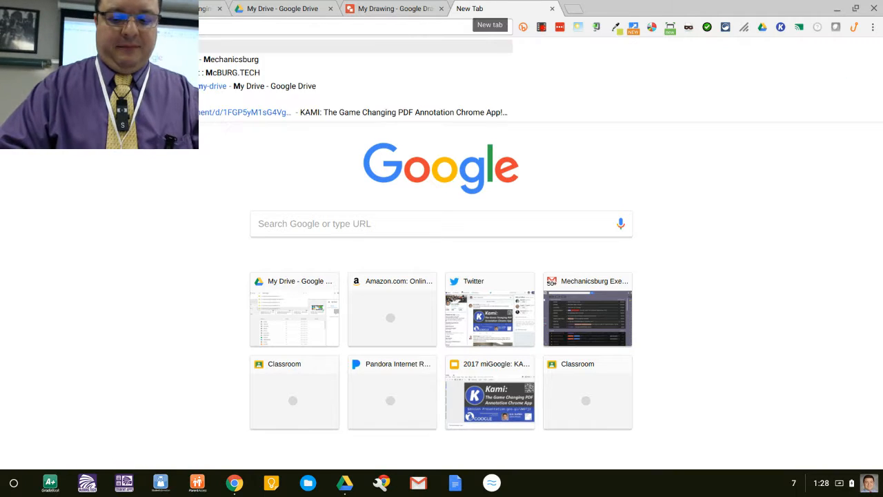
key("Return")
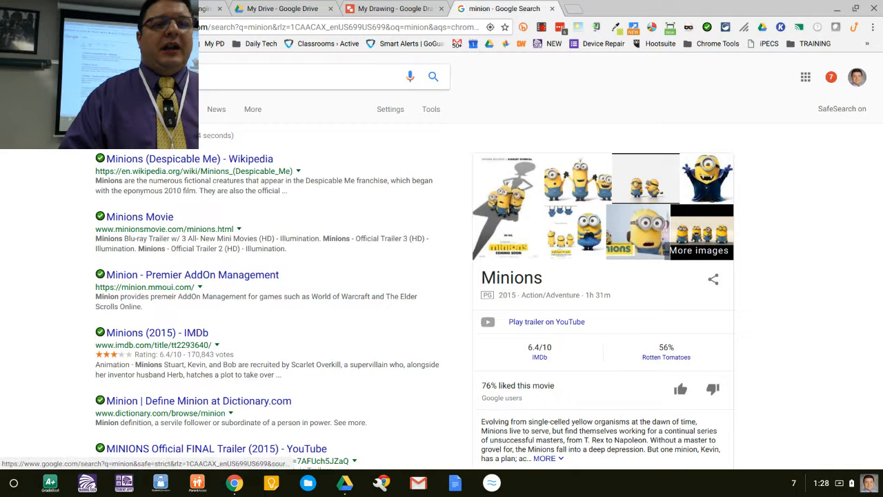
left_click(136, 109)
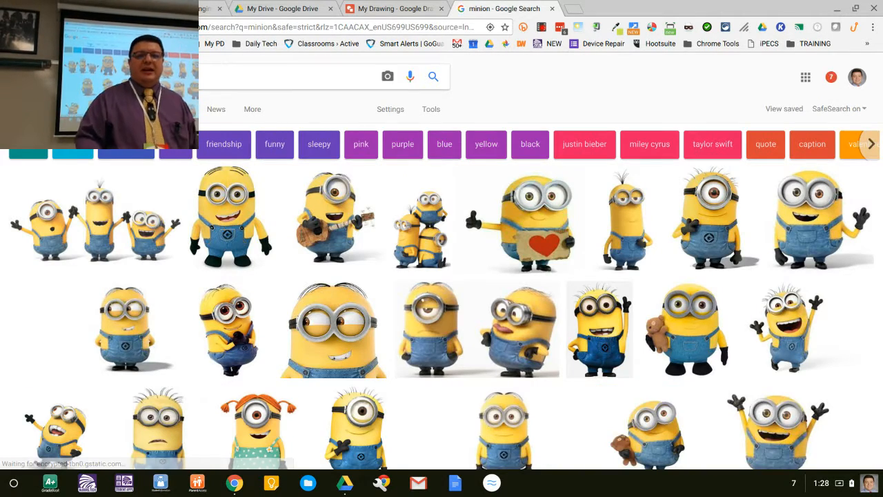
Step: Open the ukulele-playing minion image and drag it into the drawing
scroll(442, 263, "down", 4)
scroll(441, 262, "down", 10)
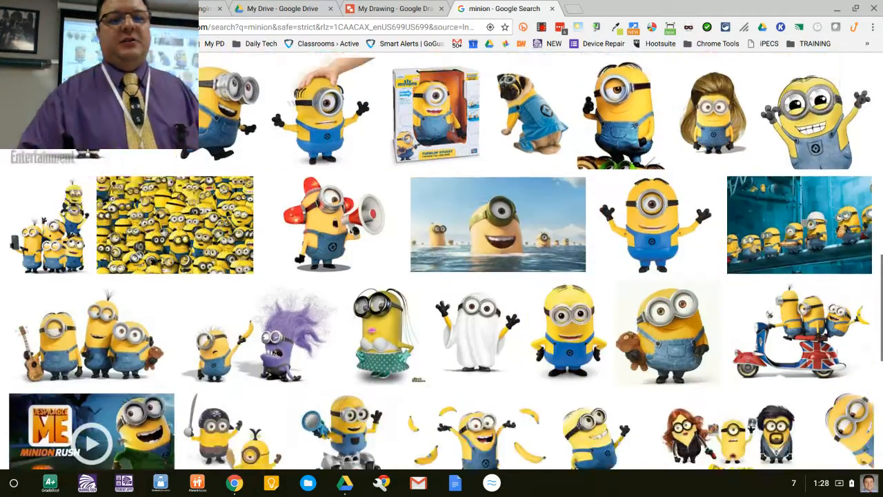
scroll(441, 262, "up", 10)
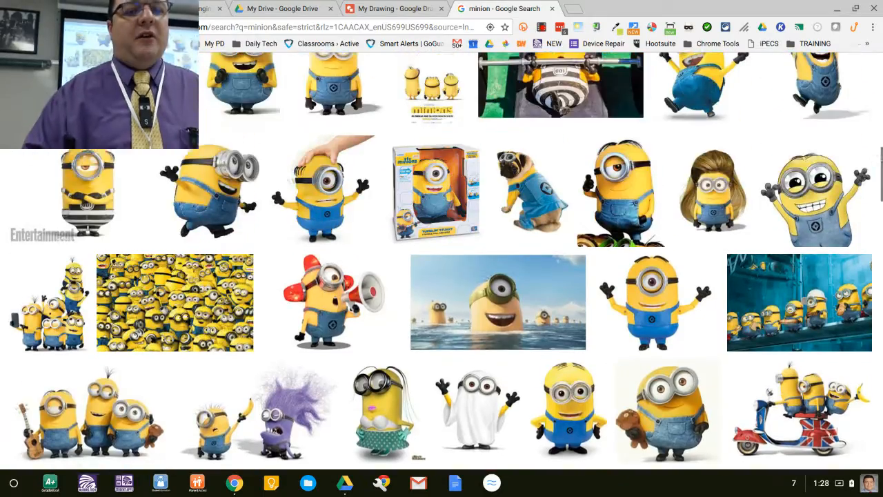
scroll(355, 214, "up", 1)
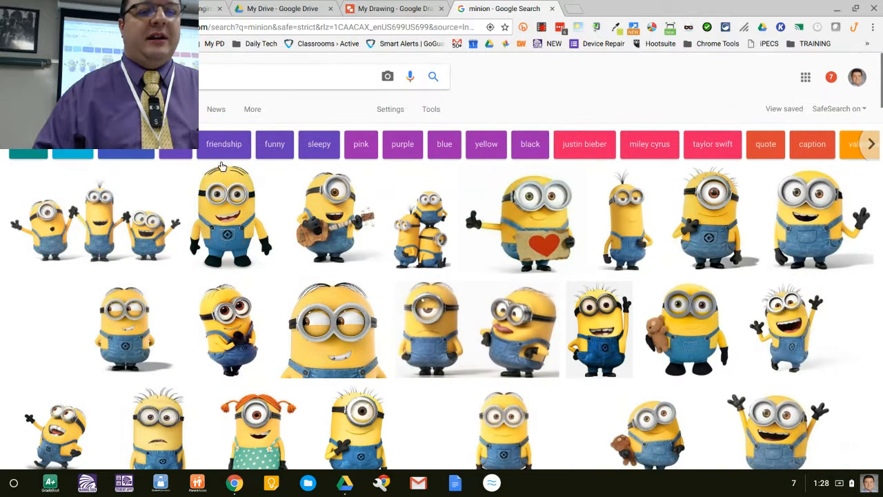
left_click(355, 214)
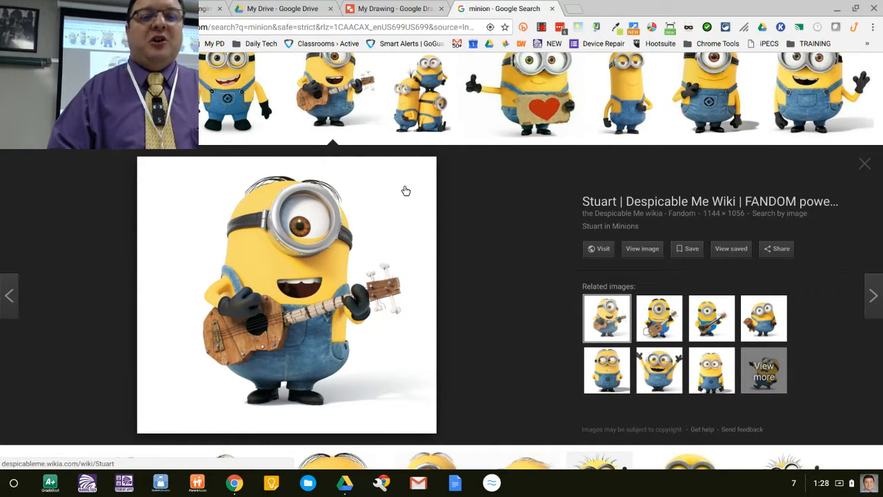
mouse_move(406, 191)
left_mouse_down()
mouse_move(398, 207)
mouse_move(483, 276)
mouse_move(493, 312)
mouse_move(572, 196)
mouse_move(590, 289)
mouse_move(483, 211)
mouse_move(424, 55)
mouse_move(418, 5)
mouse_move(304, 7)
mouse_move(427, 11)
mouse_move(474, 24)
mouse_move(434, 11)
left_mouse_up()
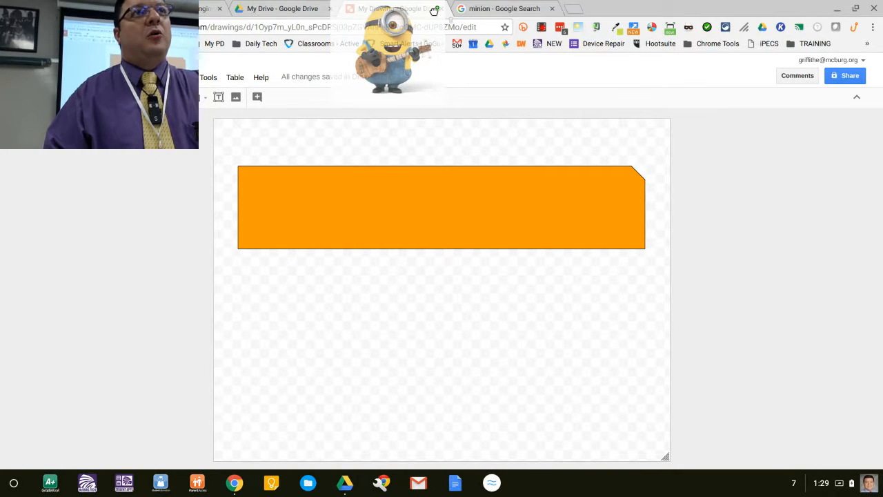
left_click_drag(434, 10, 356, 197)
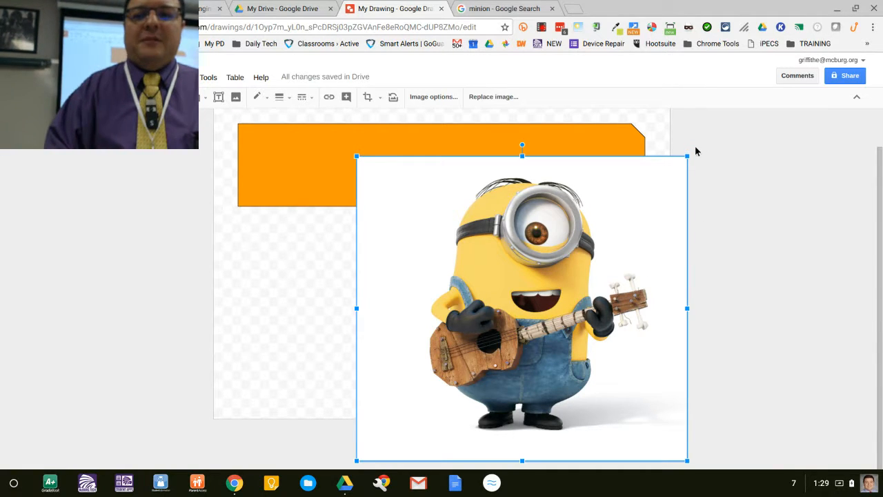
Step: Shrink the minion image and place it over the left end of the orange rectangle
left_click_drag(687, 160, 558, 276)
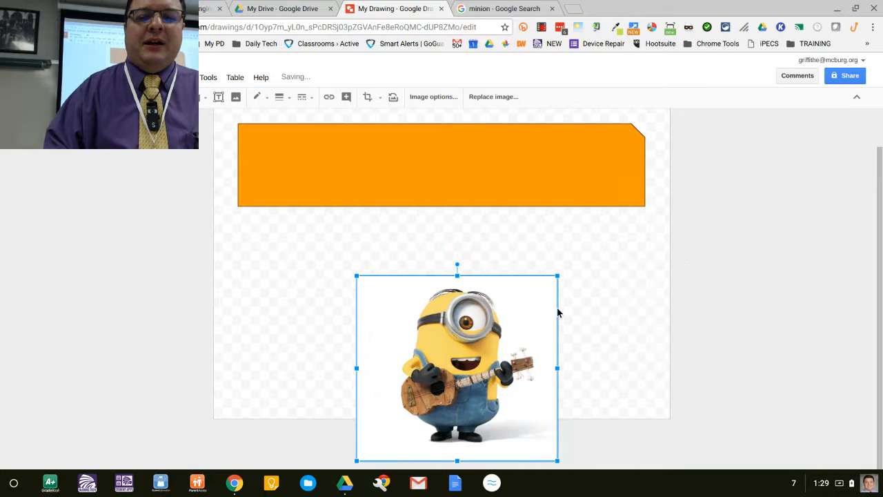
left_click_drag(513, 354, 404, 173)
scroll(403, 172, "up", 1)
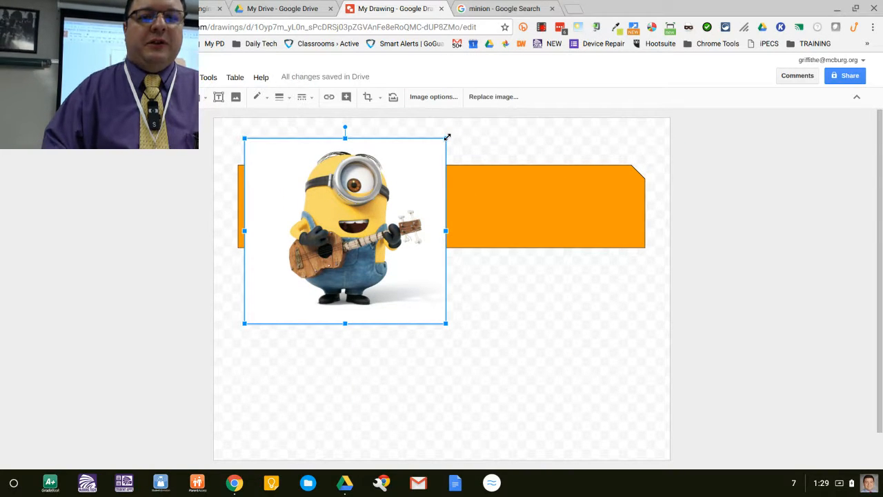
left_click_drag(446, 138, 363, 246)
left_click_drag(307, 278, 311, 200)
left_click(348, 334)
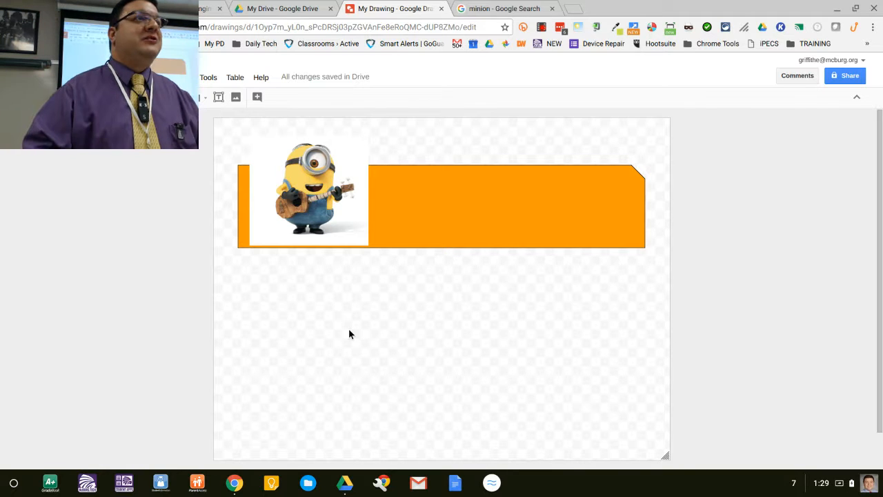
Step: Delete the minion image from the drawing
left_click(331, 149)
key("Delete")
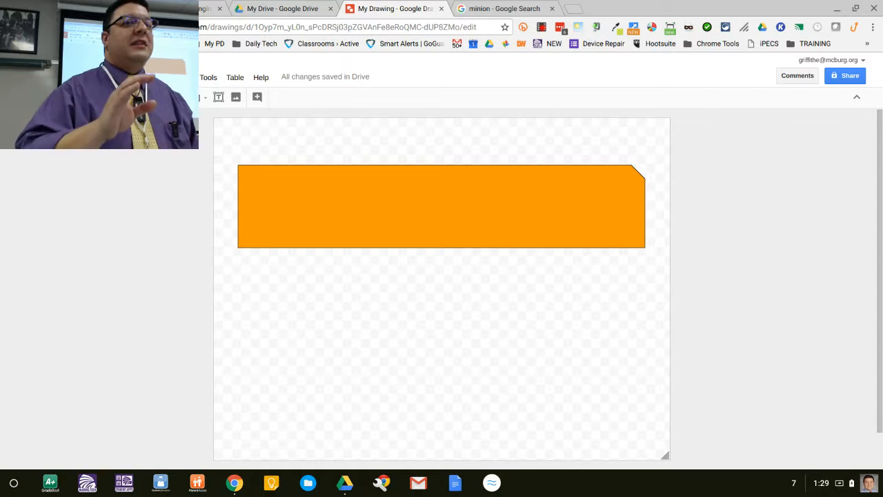
Step: Return to the image search and filter the minion results by colour to Transparent
key("ctrl+Tab")
scroll(142, 231, "up", 2)
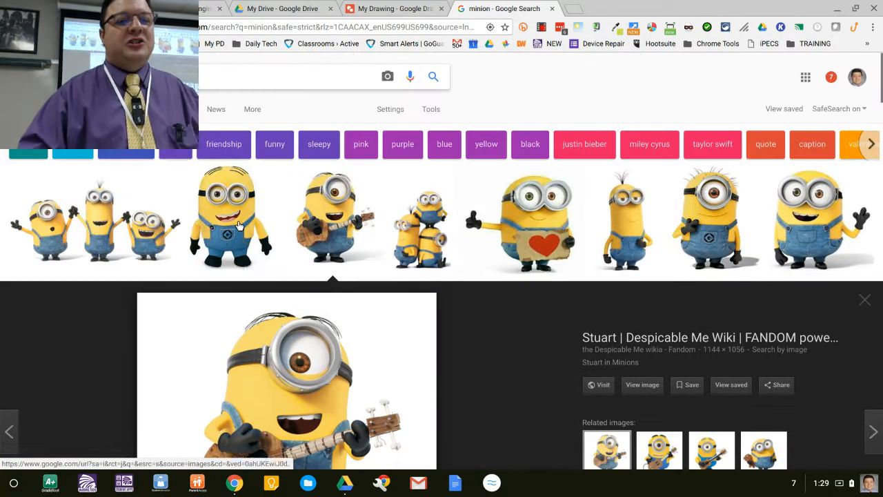
left_click(426, 110)
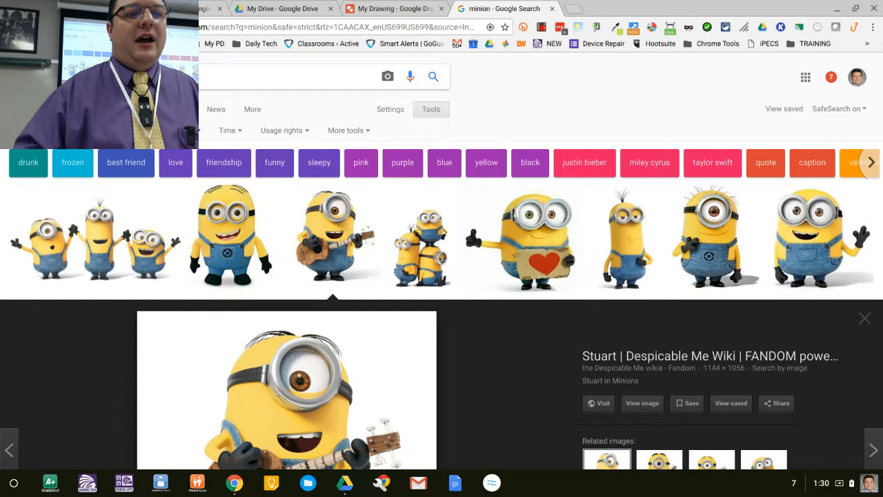
left_click(145, 130)
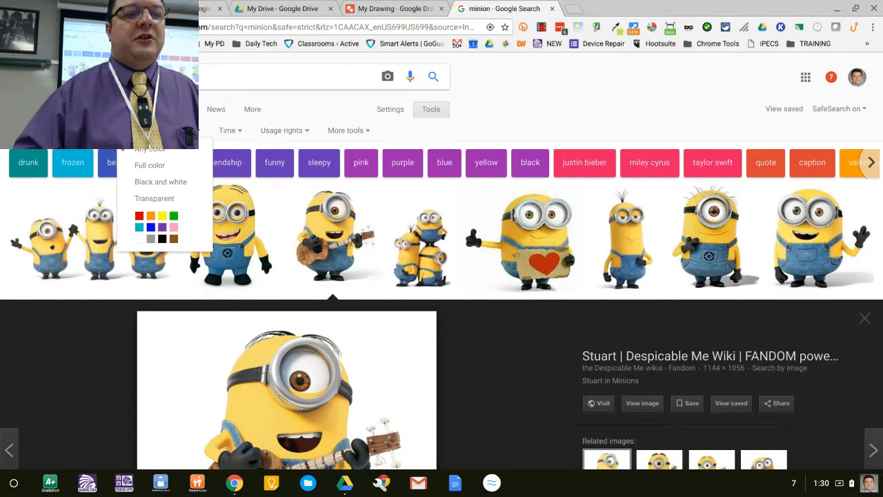
left_click(167, 198)
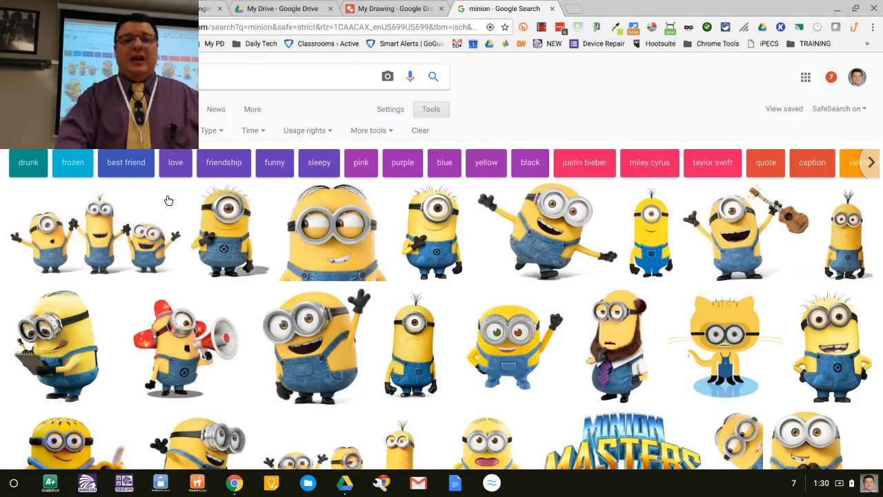
Step: Open the waving, dancing minion image with a transparent background and drag it into the drawing
scroll(169, 200, "down", 4)
scroll(168, 200, "down", 2)
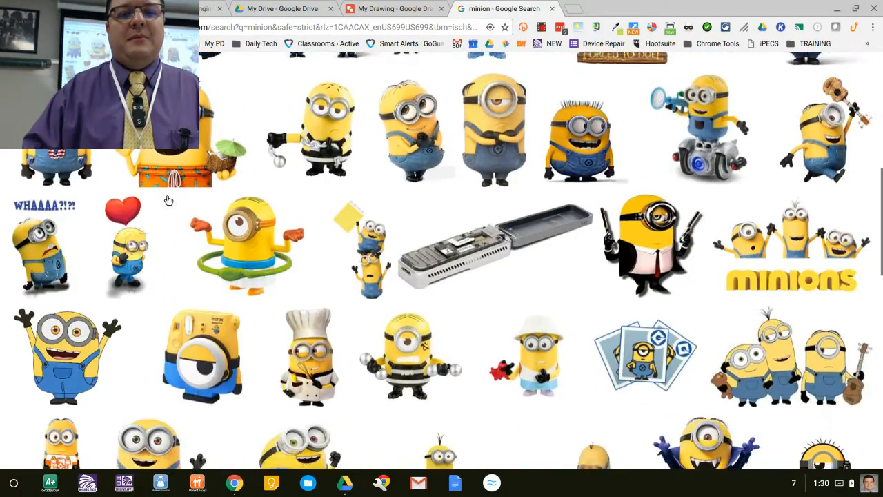
scroll(168, 200, "up", 5)
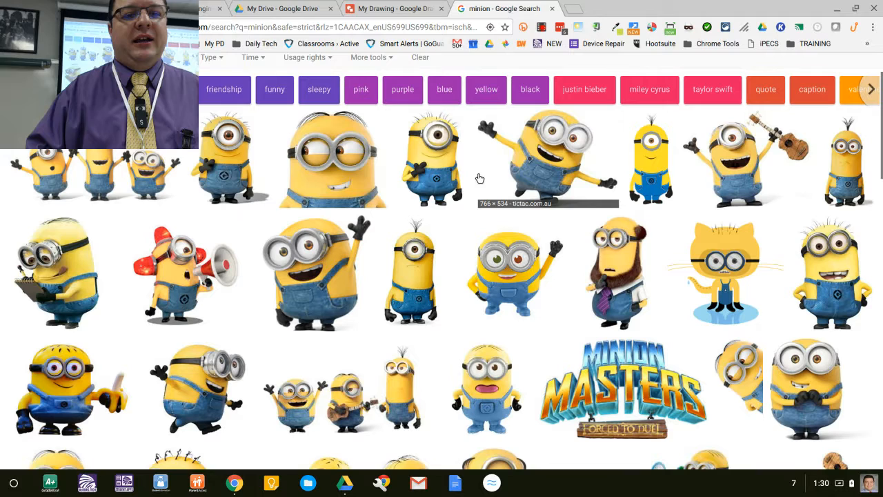
left_click(737, 171)
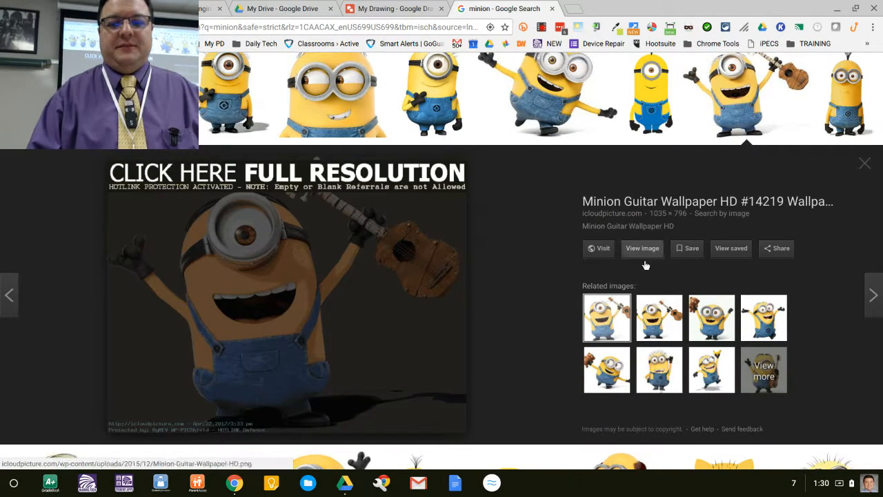
left_click(642, 109)
left_click(564, 90)
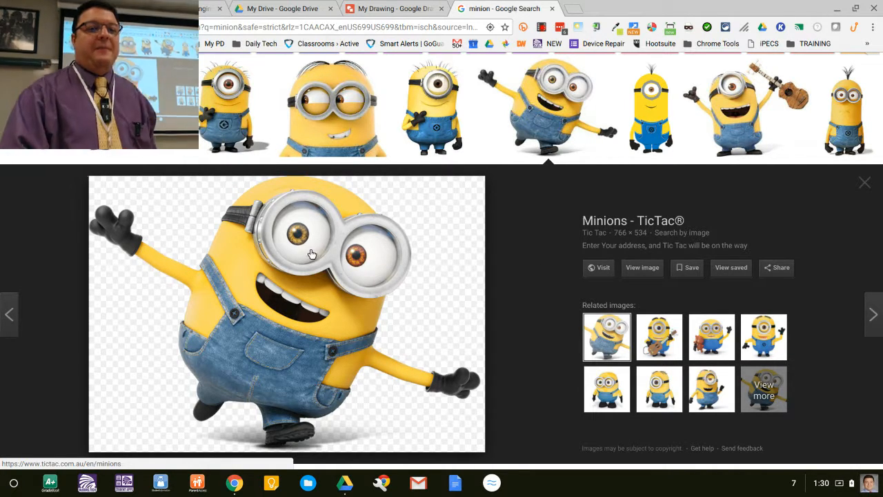
mouse_move(312, 254)
left_mouse_down()
mouse_move(338, 169)
mouse_move(403, 32)
mouse_move(394, 10)
mouse_move(318, 161)
left_mouse_up()
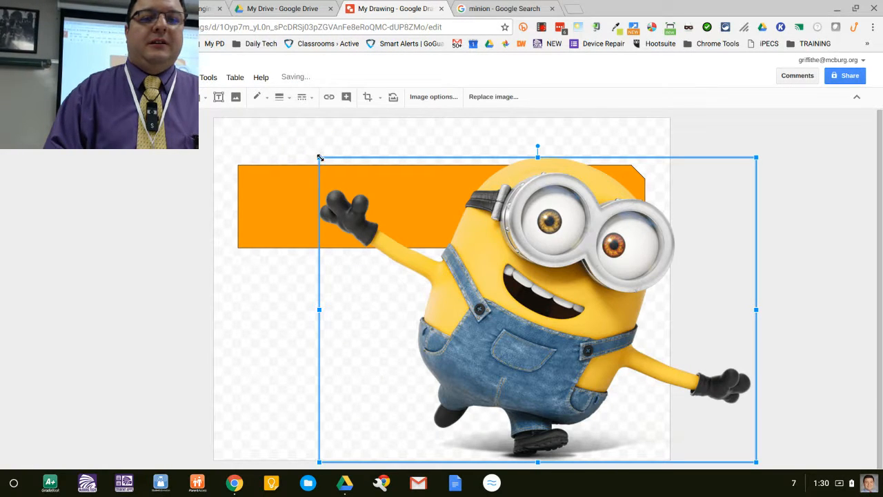
Step: Shrink the minion image and position it over the left end of the orange rectangle
left_click_drag(319, 158, 550, 319)
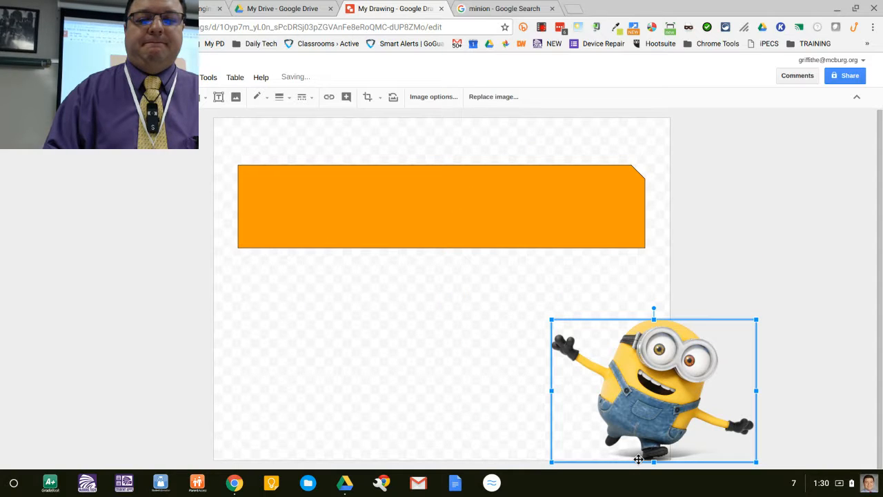
left_click_drag(635, 456, 328, 251)
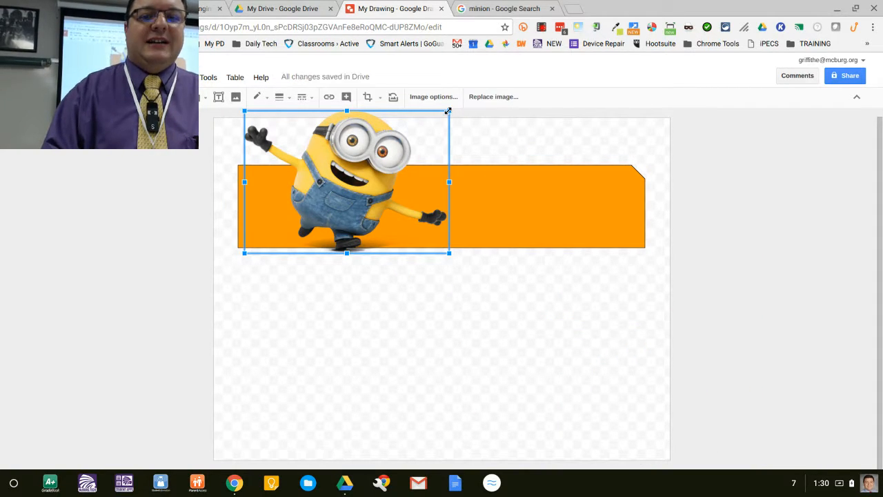
left_click_drag(449, 110, 395, 147)
left_click_drag(283, 203, 268, 184)
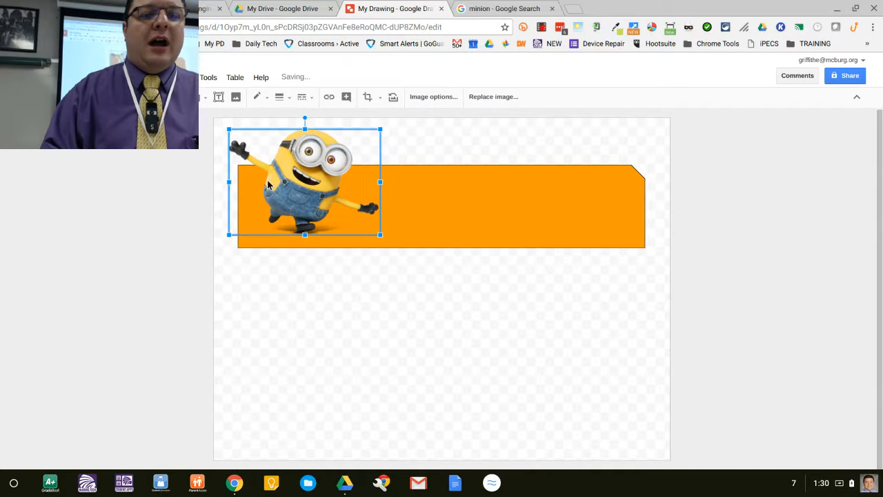
left_click(295, 314)
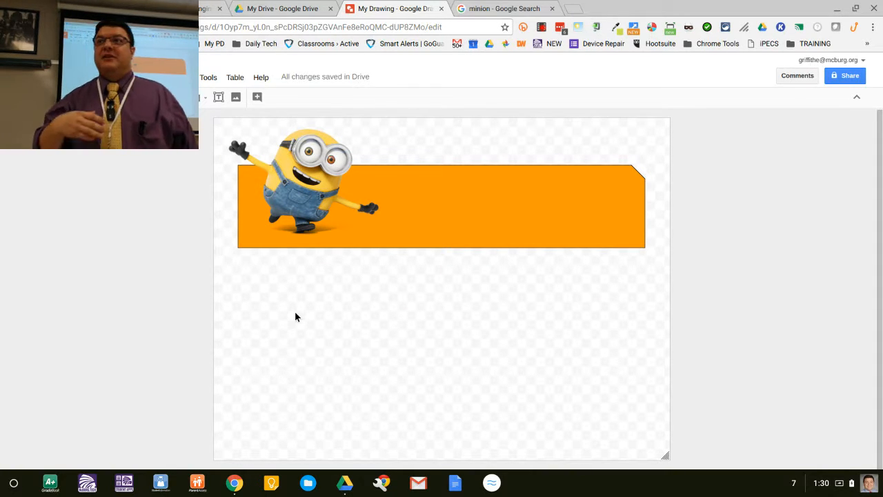
Step: Draw a cloud callout above the rectangle beside the minion and point its tail toward the minion
left_click(279, 194)
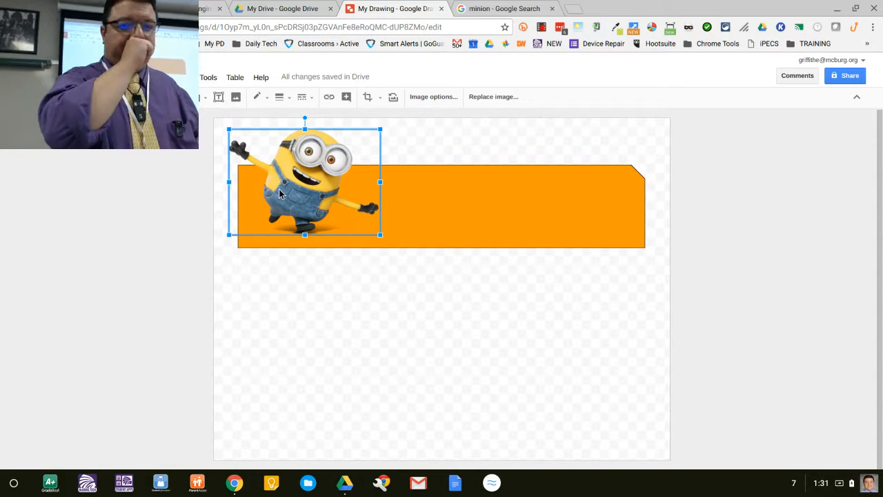
left_click(429, 325)
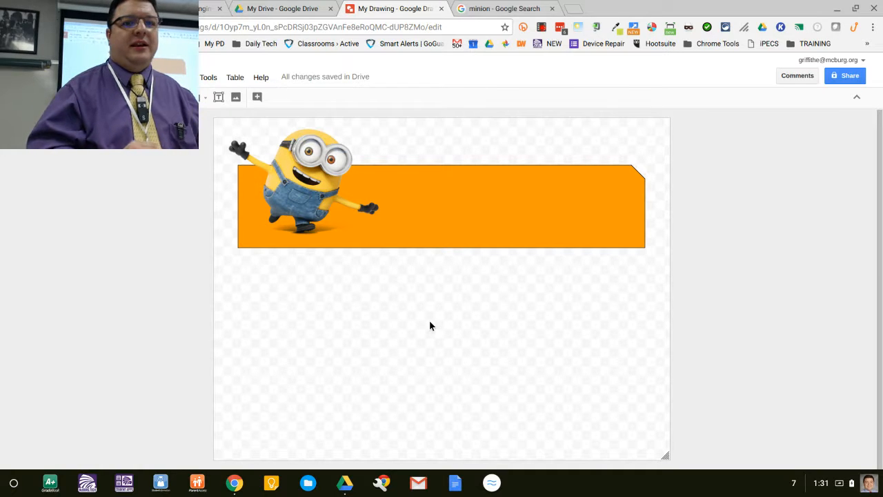
left_click(202, 102)
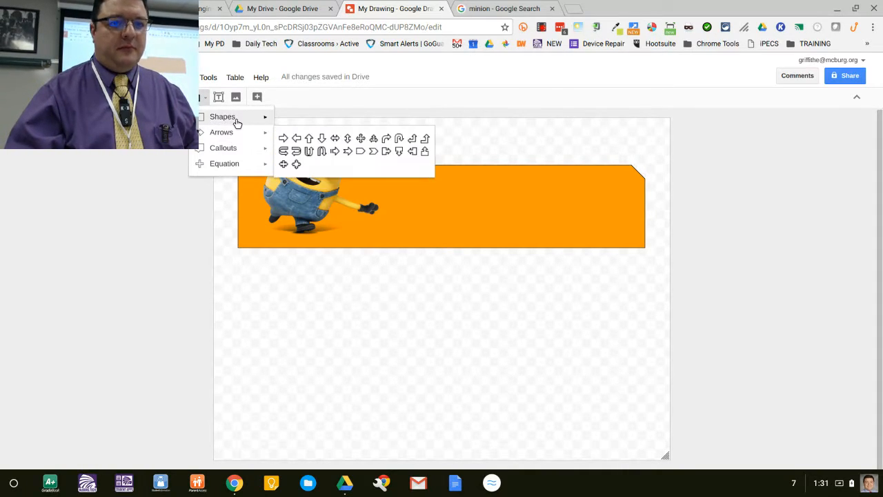
mouse_move(253, 151)
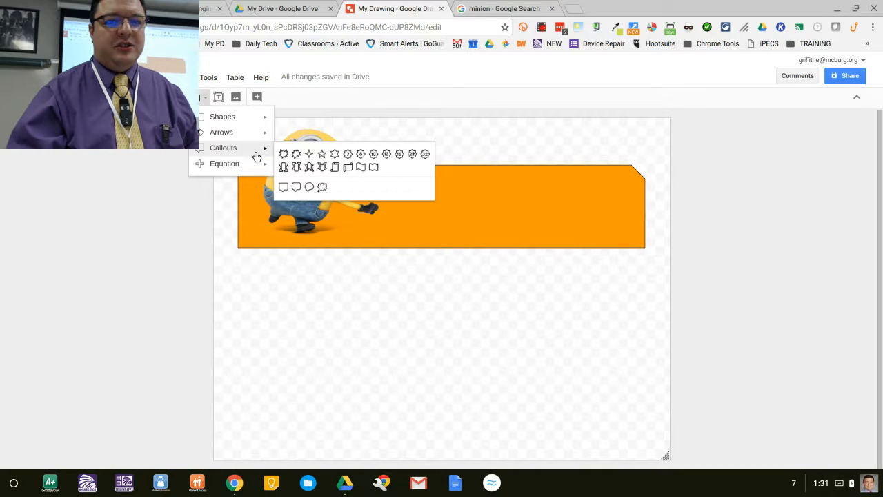
left_click(322, 188)
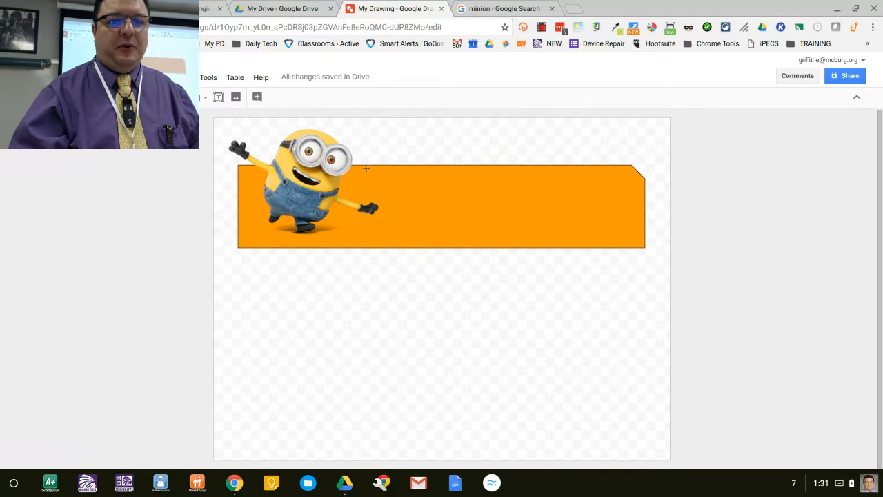
left_click_drag(365, 168, 490, 129)
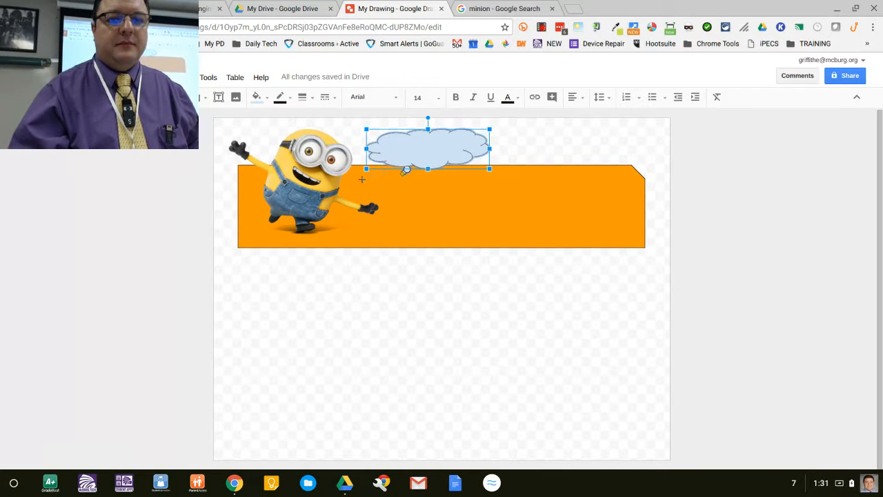
left_click_drag(400, 175, 359, 184)
left_click(409, 328)
Step: Try dragging a second minion image from the search results into the drawing, then delete it
left_click(466, 7)
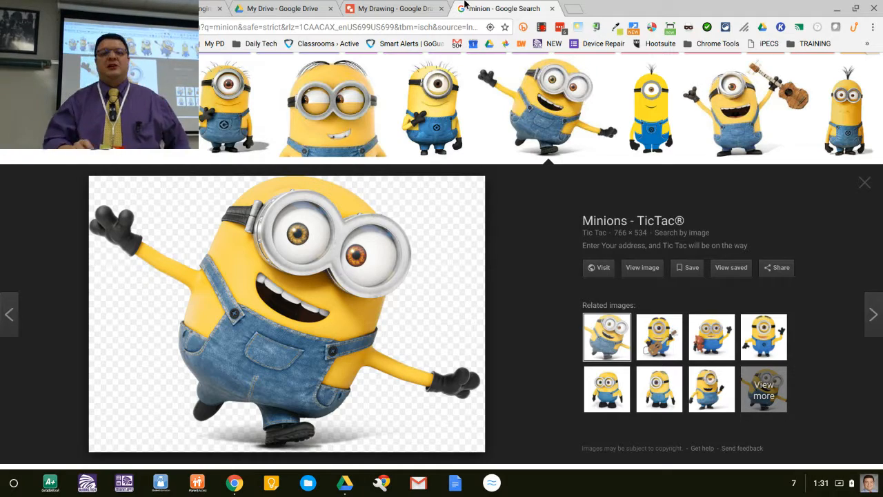
left_click(532, 85)
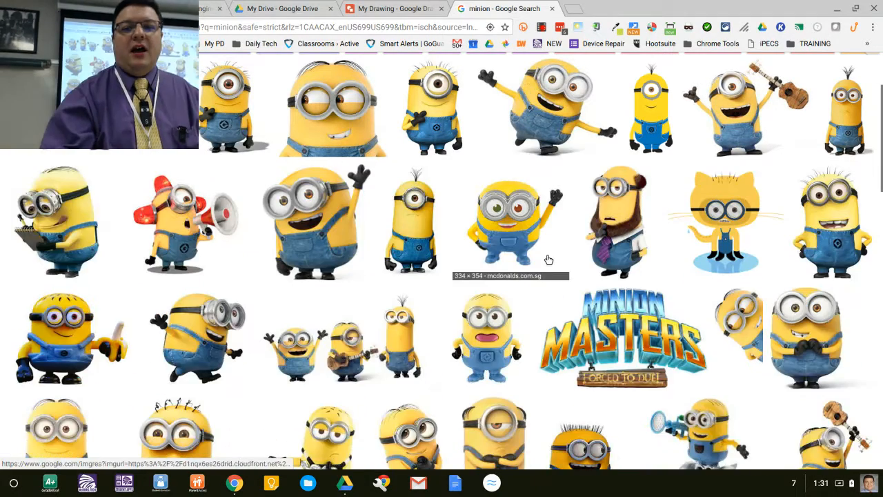
scroll(541, 228, "up", 3)
mouse_move(541, 228)
left_mouse_down()
mouse_move(535, 210)
mouse_move(391, 69)
mouse_move(392, 5)
mouse_move(367, 277)
mouse_move(455, 189)
mouse_move(507, 13)
mouse_move(502, 5)
left_mouse_up()
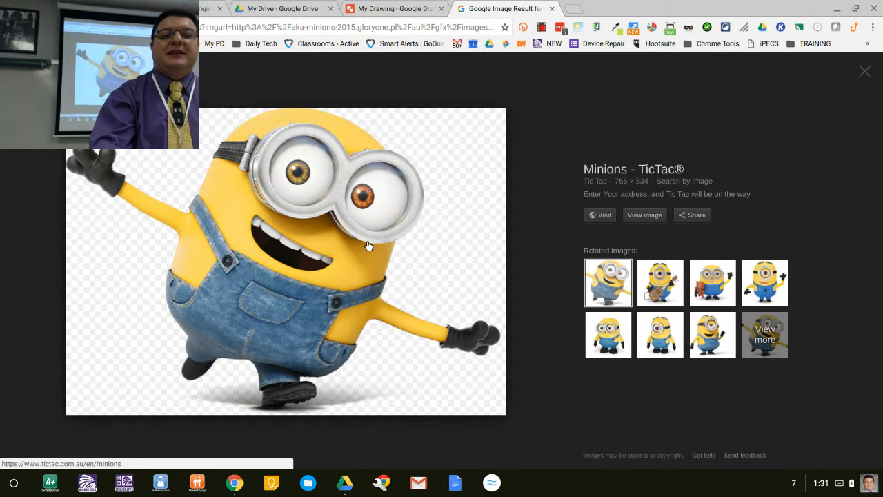
mouse_move(372, 248)
left_mouse_down()
mouse_move(439, 235)
mouse_move(504, 197)
mouse_move(427, 180)
mouse_move(324, 258)
mouse_move(396, 146)
mouse_move(400, 21)
mouse_move(418, 3)
mouse_move(450, 218)
left_mouse_up()
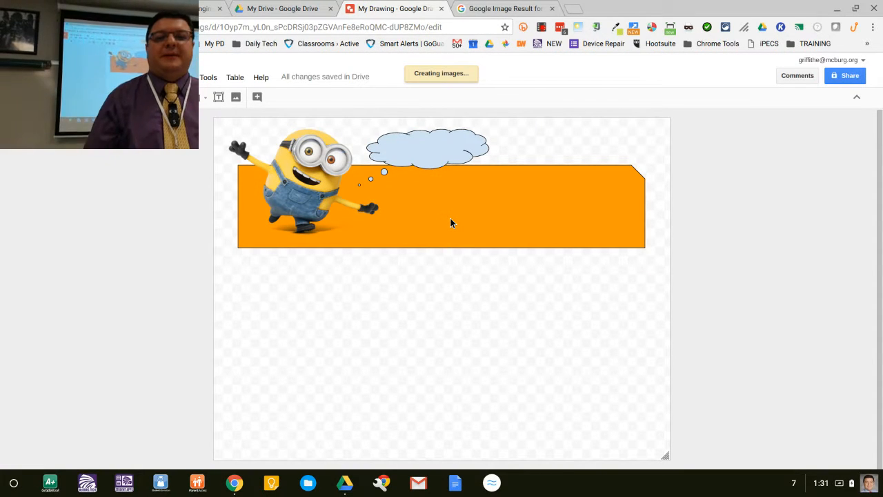
key("BackSpace")
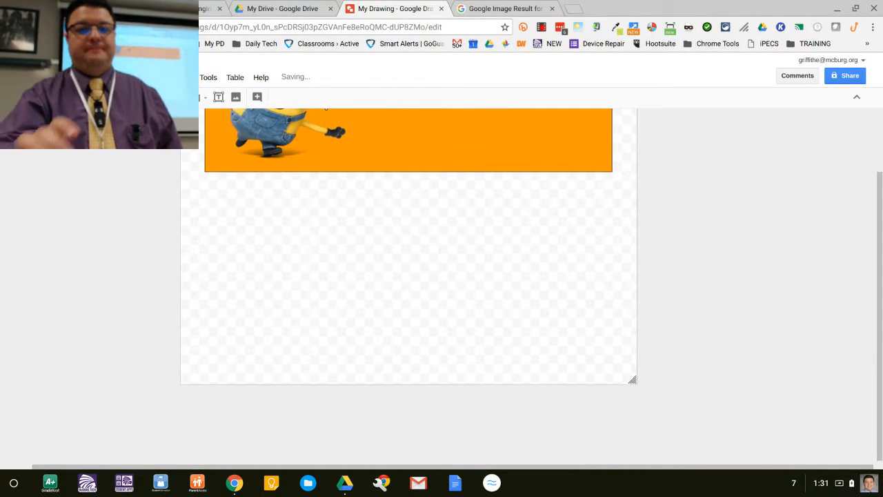
left_click(504, 8)
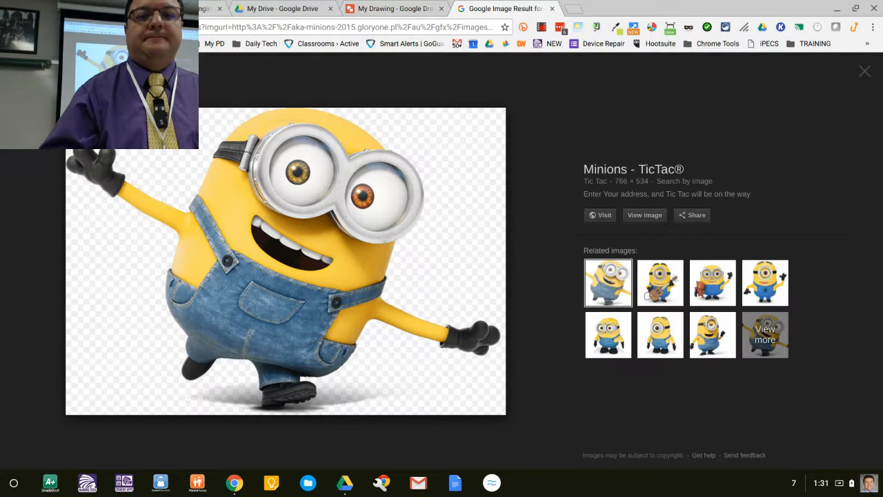
left_click(13, 27)
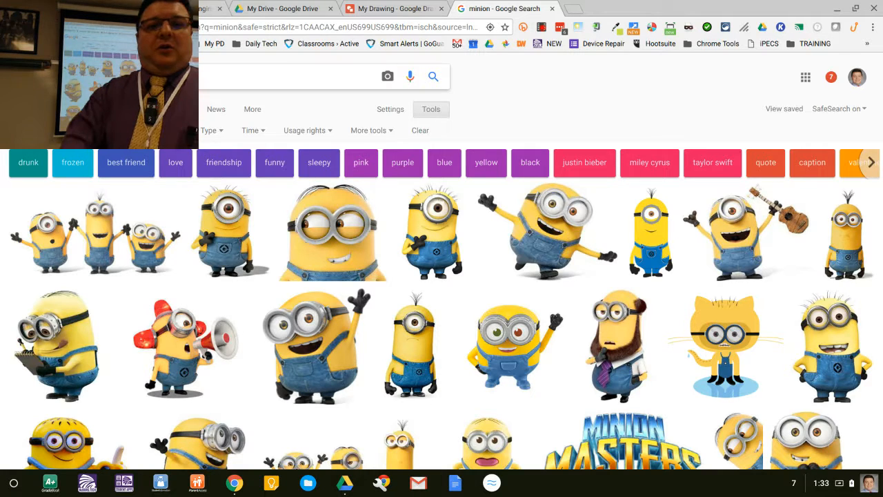
key("ctrl+shift+Tab")
key("ctrl+shift+Tab")
key("ctrl+Tab")
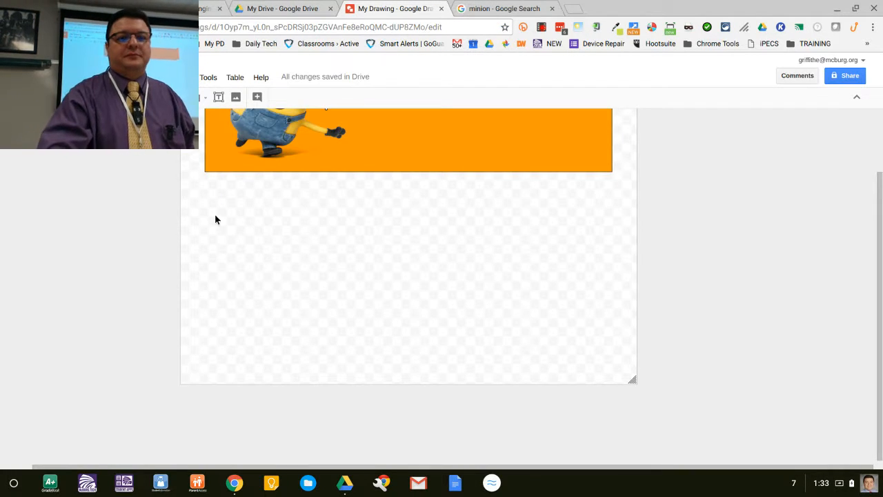
Step: Select the orange rectangle together with the minion and nudge them down below the cloud callout
scroll(215, 218, "up", 3)
left_click(377, 227)
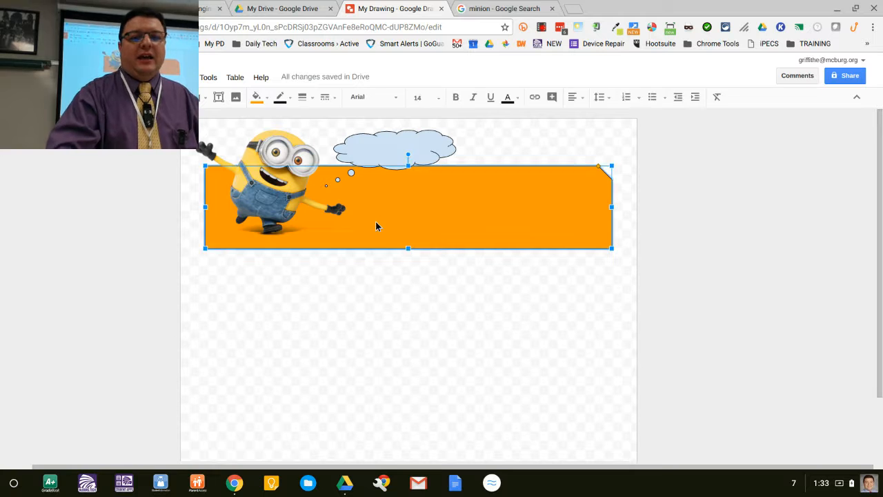
left_click(256, 172, "shift")
key("Down")
key("Down")
key("Down")
key("Down")
key("Down")
key("Down")
key("Down")
key("Down")
key("Down")
key("Down")
key("Down")
key("Down")
key("Down")
key("Down")
key("Down")
key("Down")
key("Down")
key("Down")
key("Down")
key("Down")
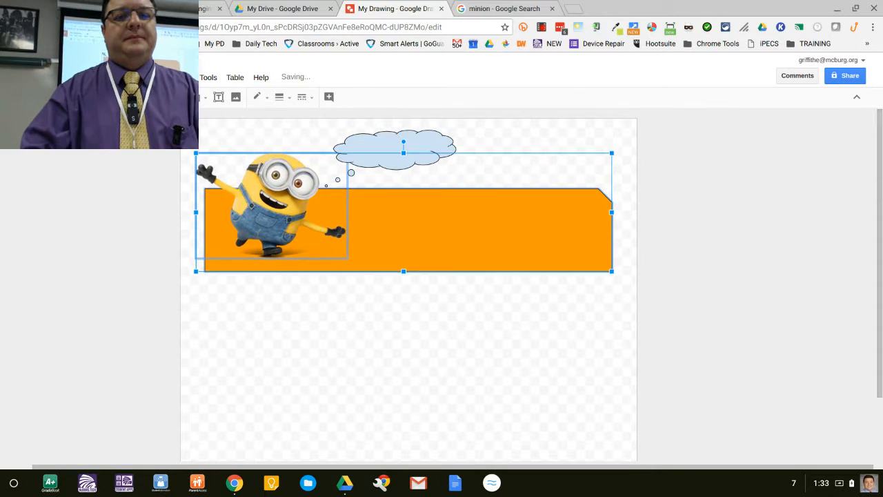
Step: Enlarge the cloud callout by stretching its bottom edge downward
left_click(393, 168)
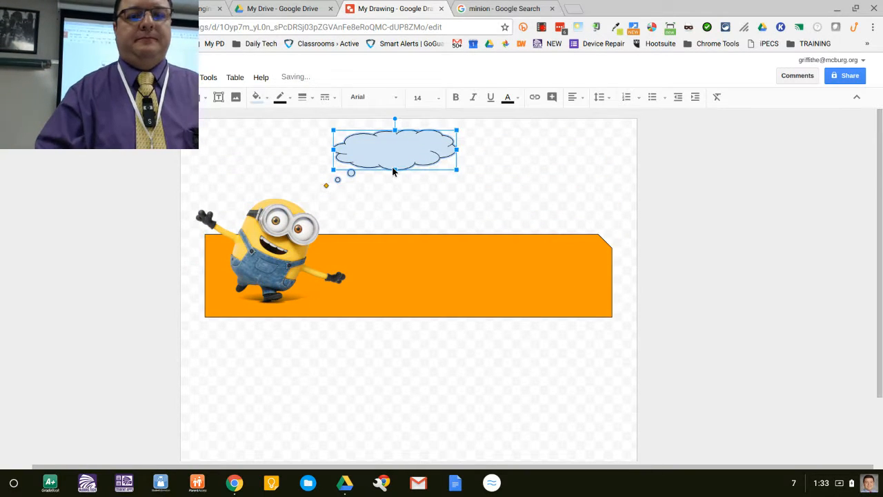
left_click_drag(394, 170, 392, 207)
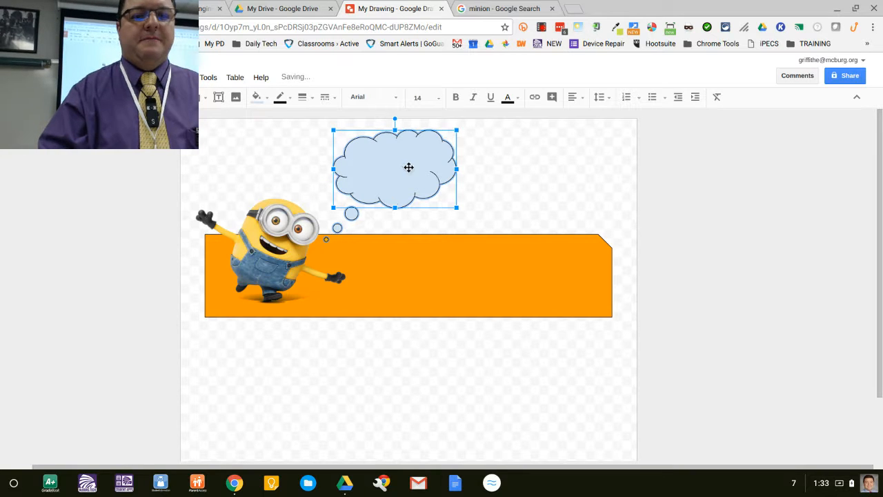
left_click(480, 190)
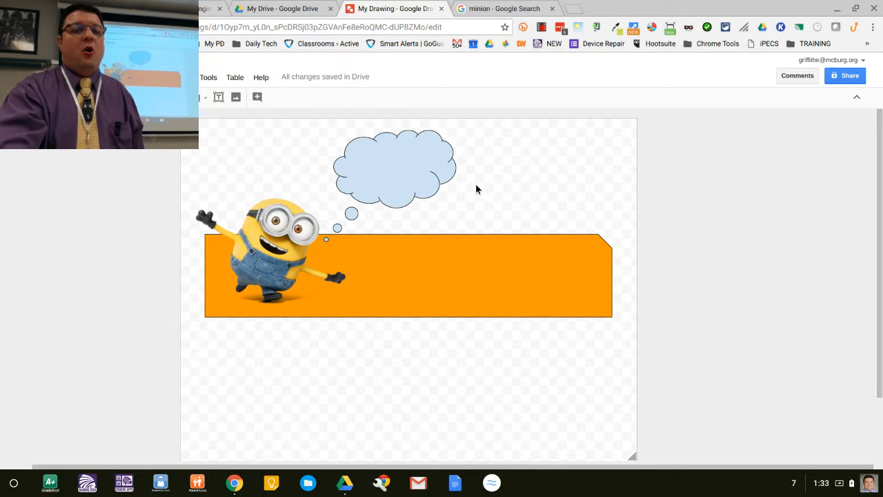
Step: Enter the text "HI!" inside the cloud callout
double_click(399, 169)
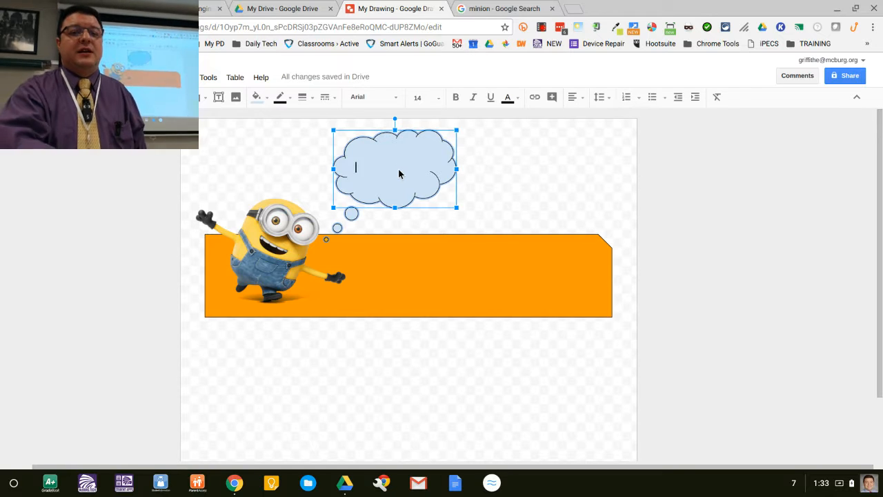
type("Hi!")
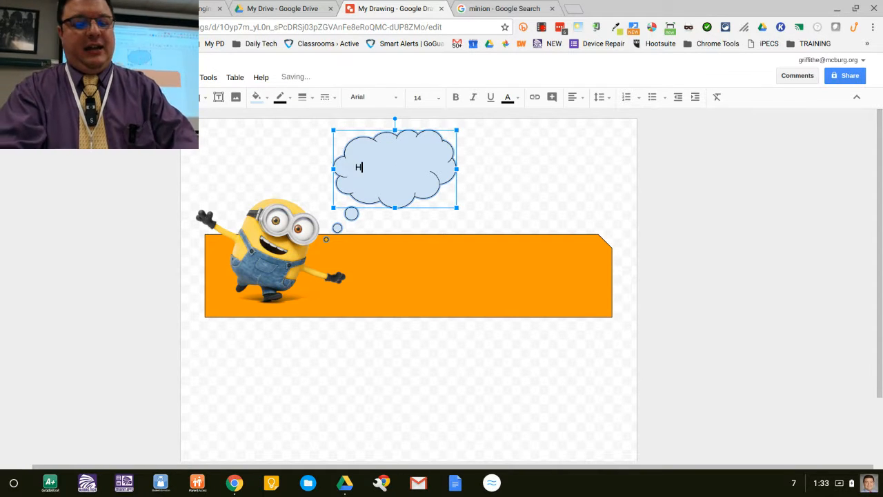
left_click(545, 180)
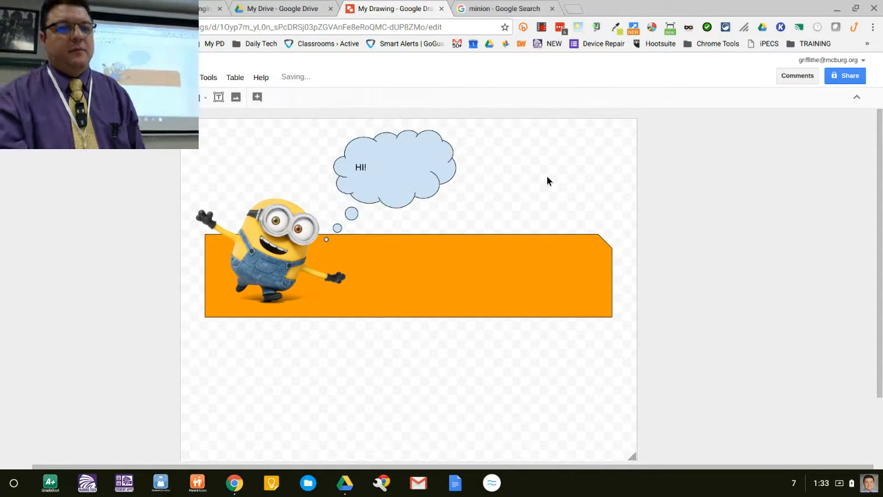
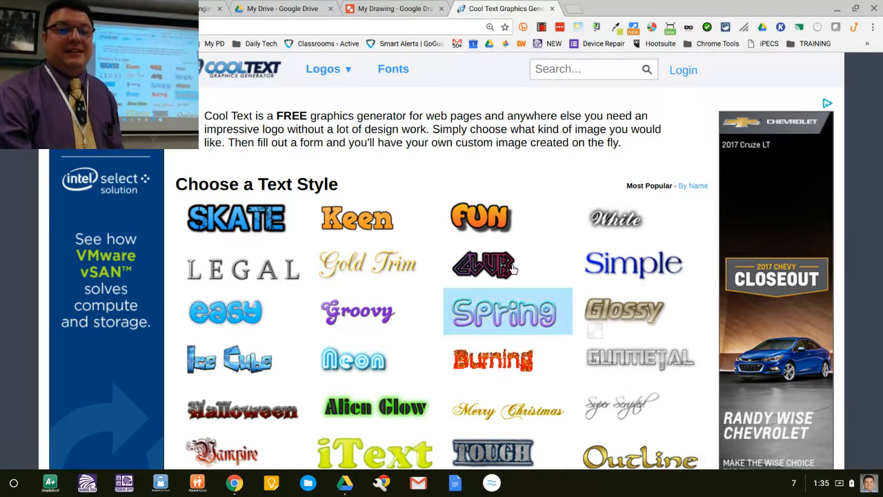
Step: Generate a Burning-style Cool Text logo reading "Mr. Grifftastic" with text size 90
scroll(503, 256, "down", 2)
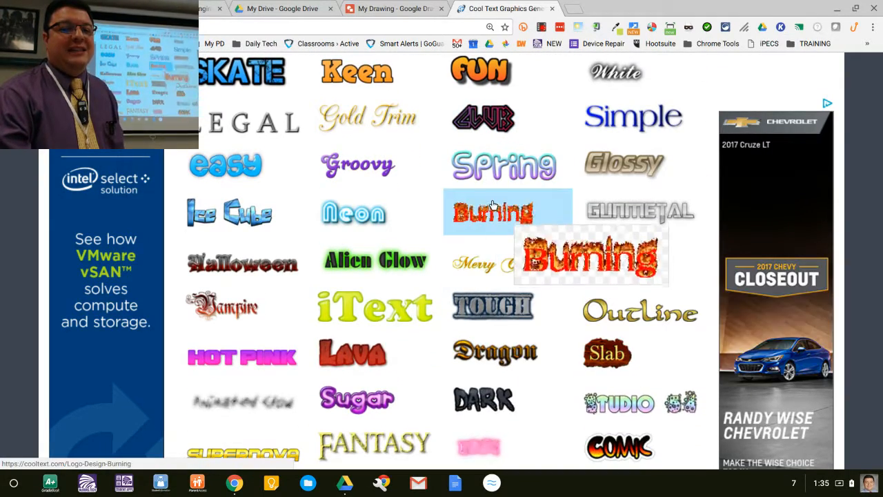
scroll(491, 204, "up", 1)
scroll(490, 238, "down", 1)
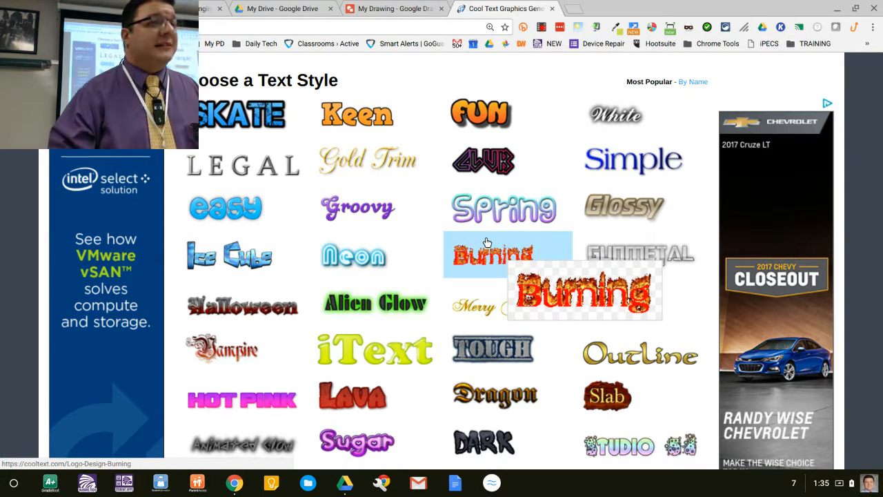
left_click(486, 242)
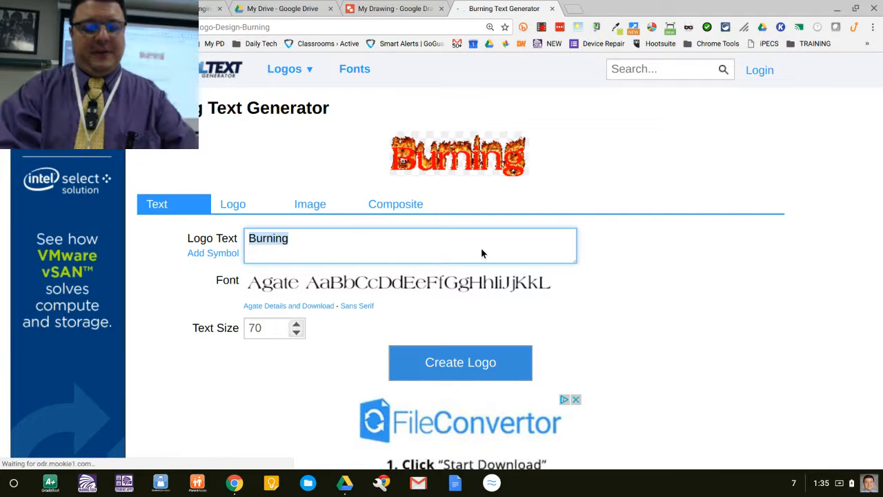
type("Mr. ")
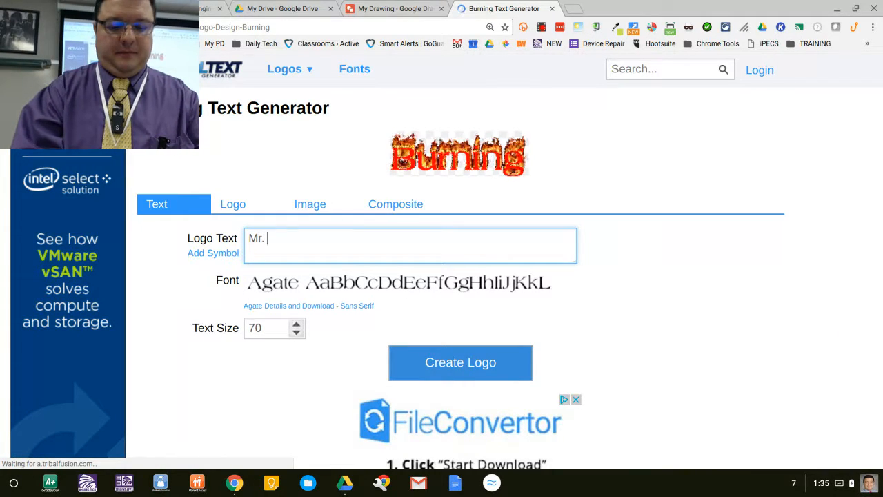
type("Grifftastic")
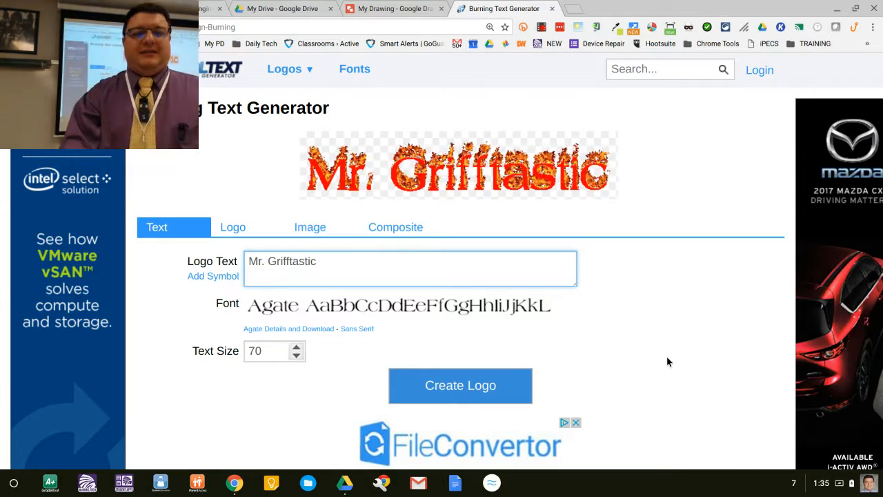
left_click(296, 348)
left_click(296, 348)
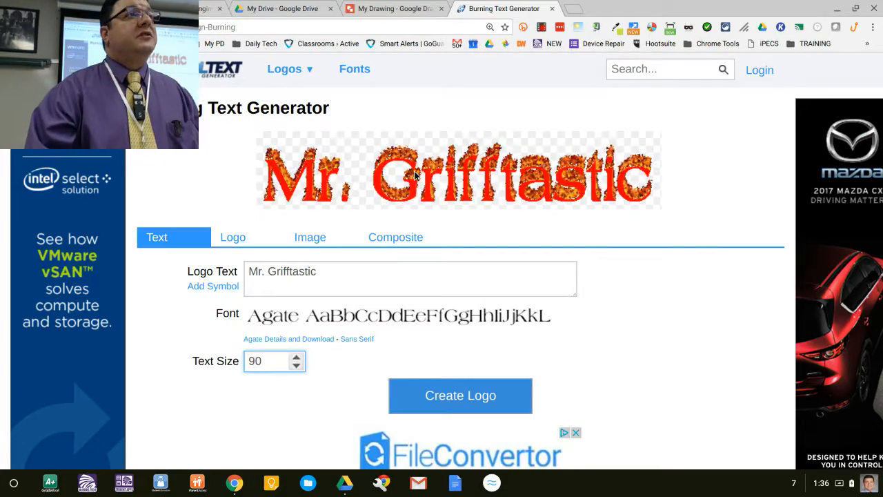
Step: Drag the Burning logo image into the drawing, then delete it
mouse_move(414, 175)
left_mouse_down()
mouse_move(417, 153)
mouse_move(389, 114)
mouse_move(407, 8)
mouse_move(372, 244)
mouse_move(394, 260)
left_mouse_up()
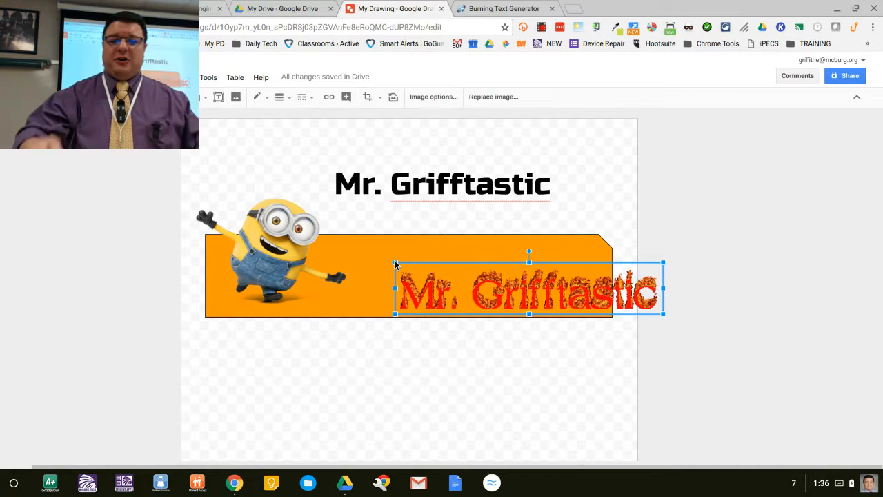
key("Delete")
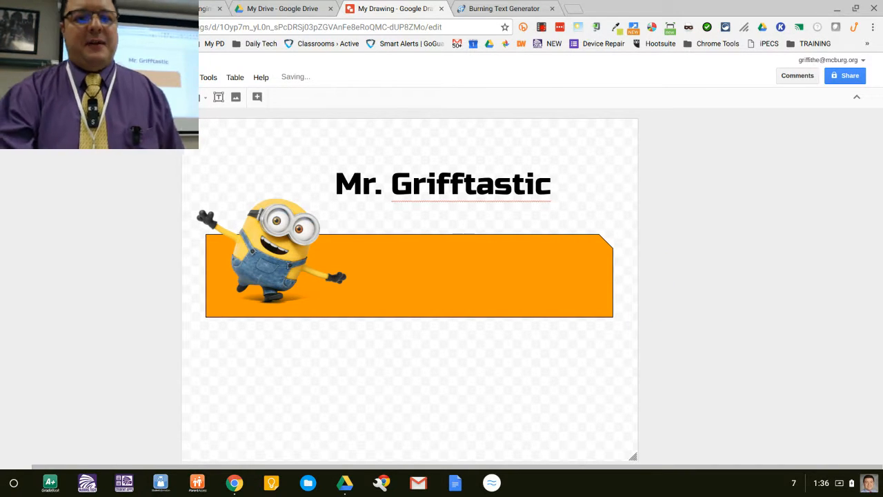
Step: Delete the "Mr. Grifftastic" text box above the orange banner
left_click(412, 188)
left_click(427, 161)
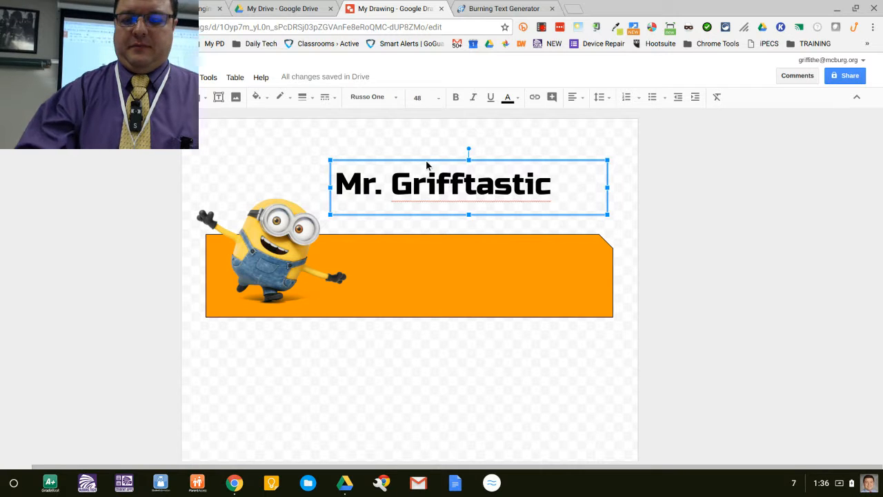
key("Delete")
Step: Move the minion and orange banner together to the top of the canvas and shrink the canvas height to fit them
left_click(241, 256)
left_click(434, 278, "shift")
left_click_drag(434, 278, 434, 210)
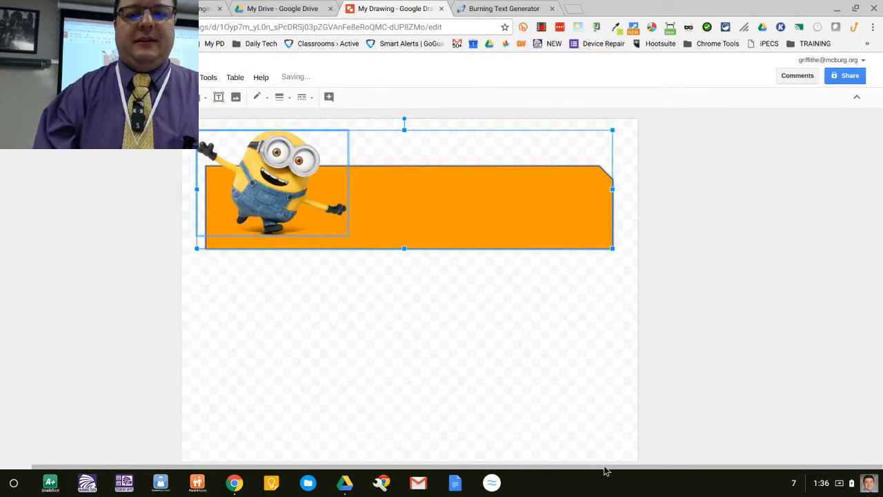
left_click(616, 440)
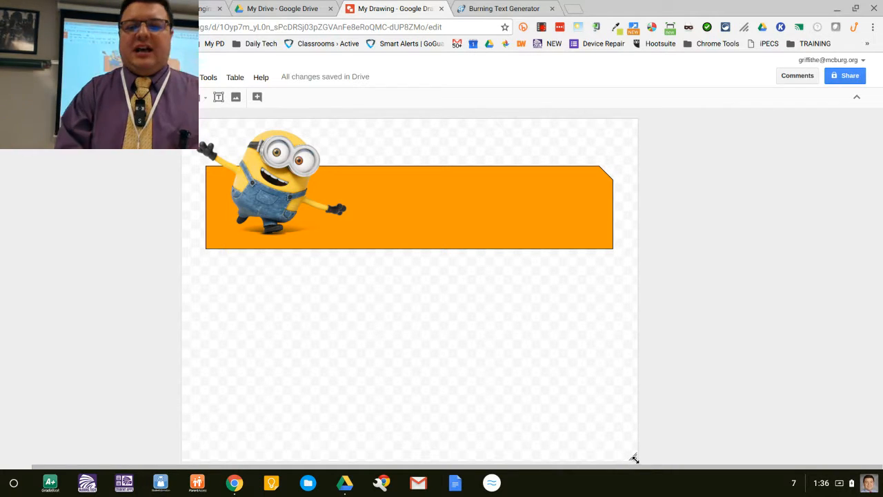
left_click_drag(633, 455, 629, 261)
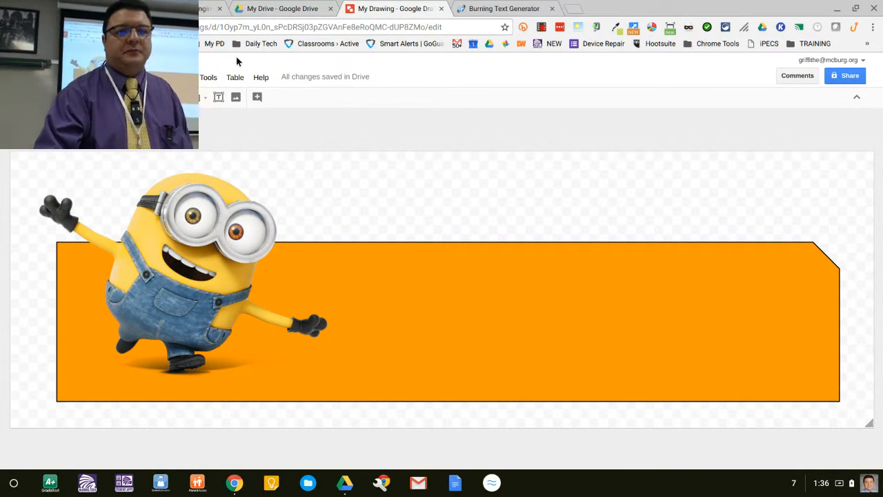
Step: Generate a Keen-style Cool Text logo reading "Mr. Grifftastic" and drag it into the drawing
left_click(495, 12)
scroll(388, 147, "down", 1)
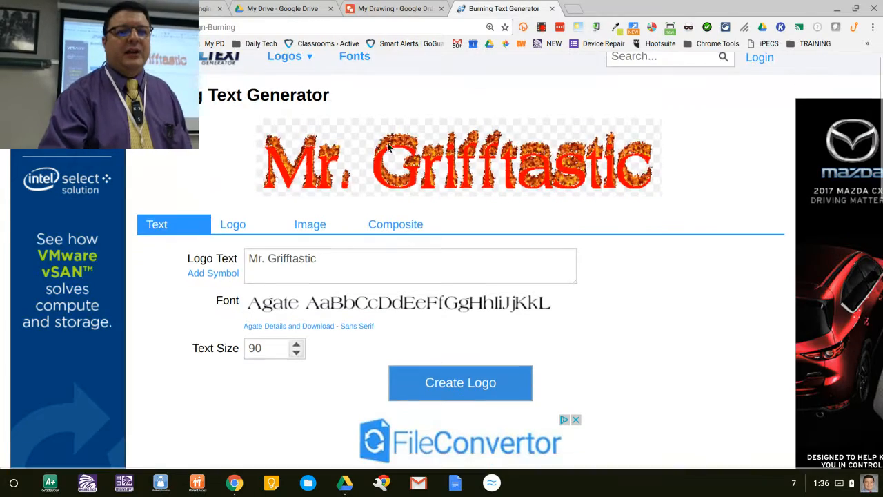
key("alt+Left")
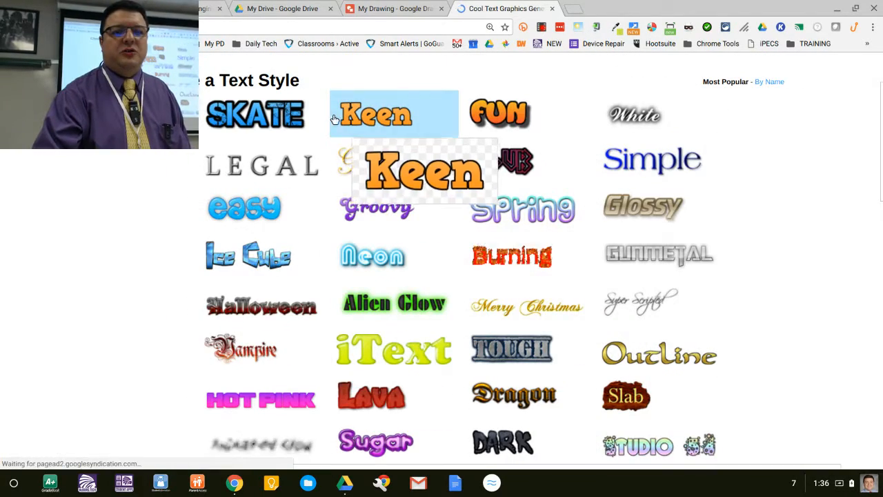
left_click(370, 121)
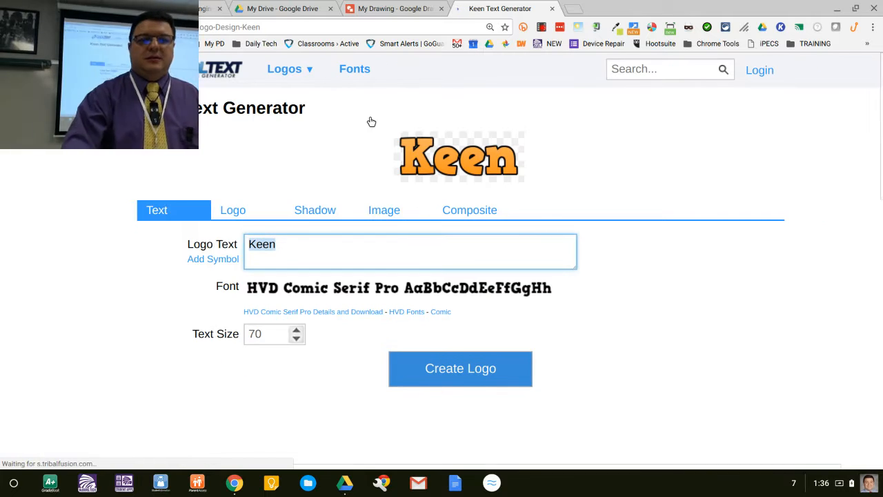
type("Mr")
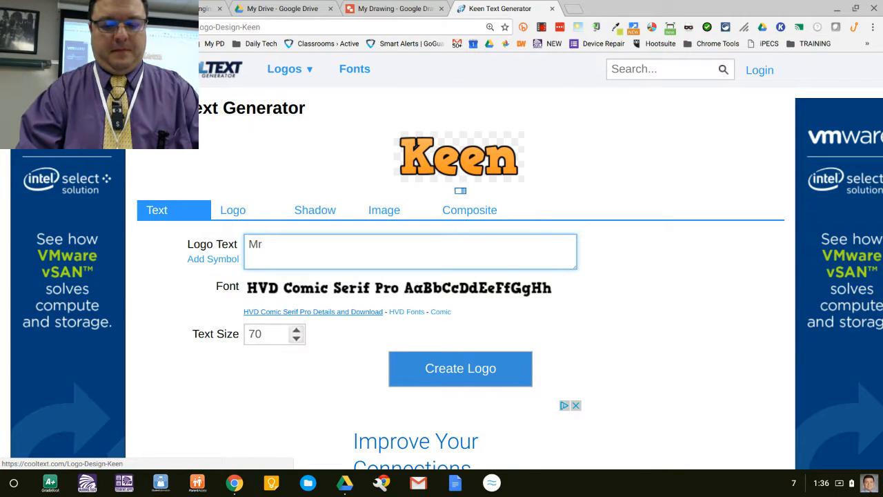
type(". Grifftastic")
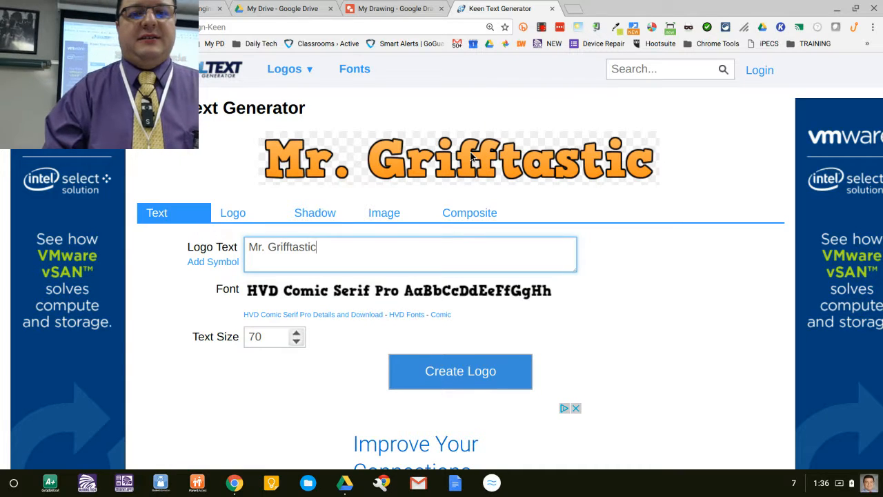
mouse_move(472, 158)
left_mouse_down()
mouse_move(414, 14)
mouse_move(409, 118)
mouse_move(426, 277)
left_mouse_up()
Step: Fill the banner shape with a dark cyan colour
left_click(240, 380)
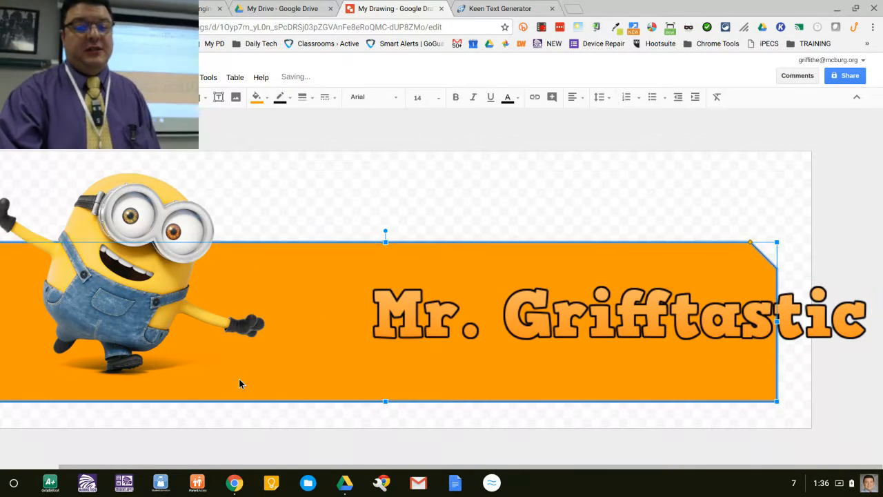
right_click(239, 379)
left_click(261, 98)
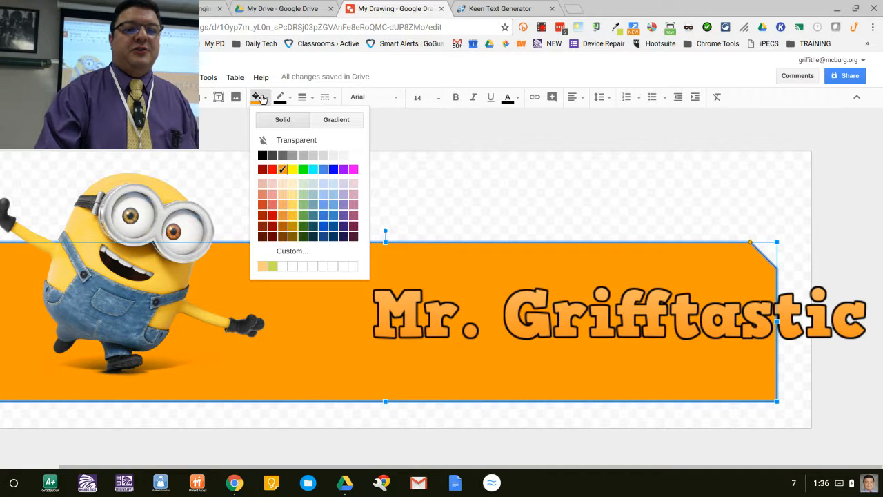
left_click(314, 216)
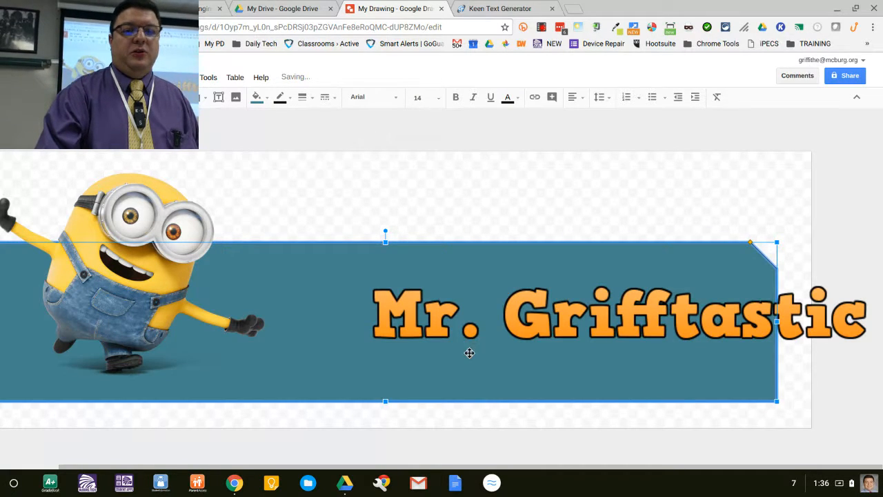
Step: Move the Keen logo onto the upper part of the banner
left_click(442, 314)
left_click_drag(441, 314, 325, 270)
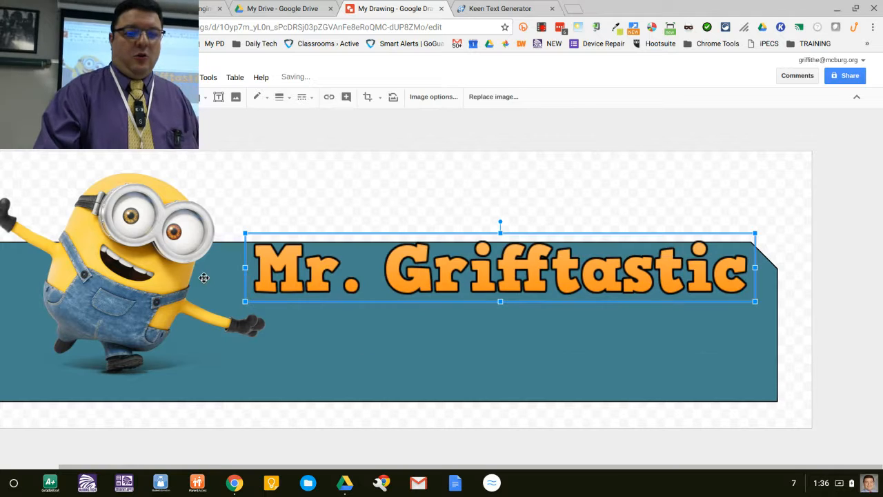
Step: Sample the minion's overalls colour with the Eye Dropper extension and copy its hex code
left_click(615, 27)
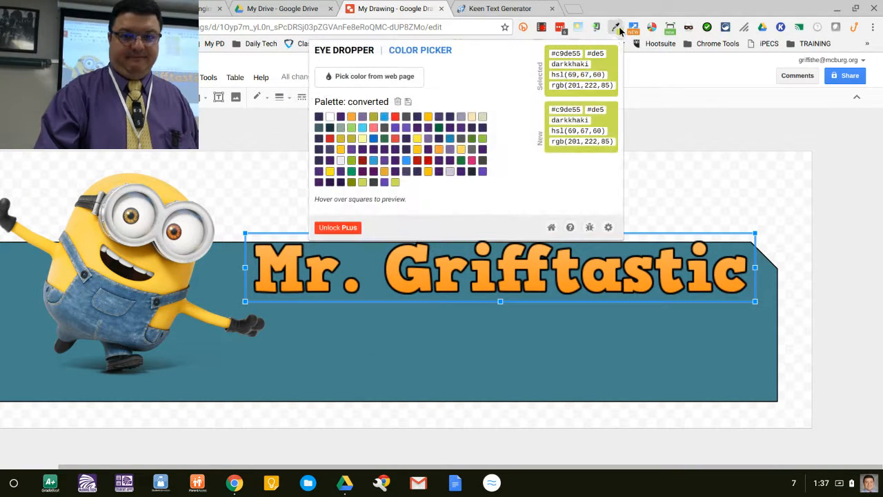
left_click(350, 78)
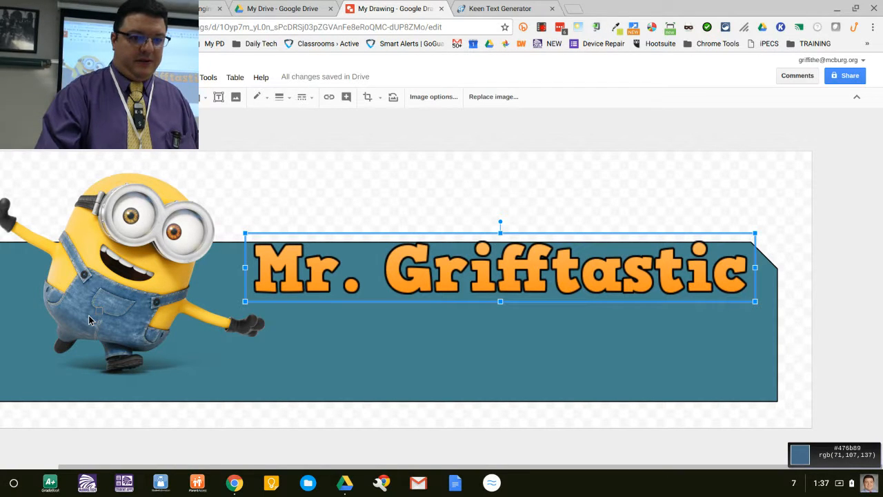
left_click(89, 319)
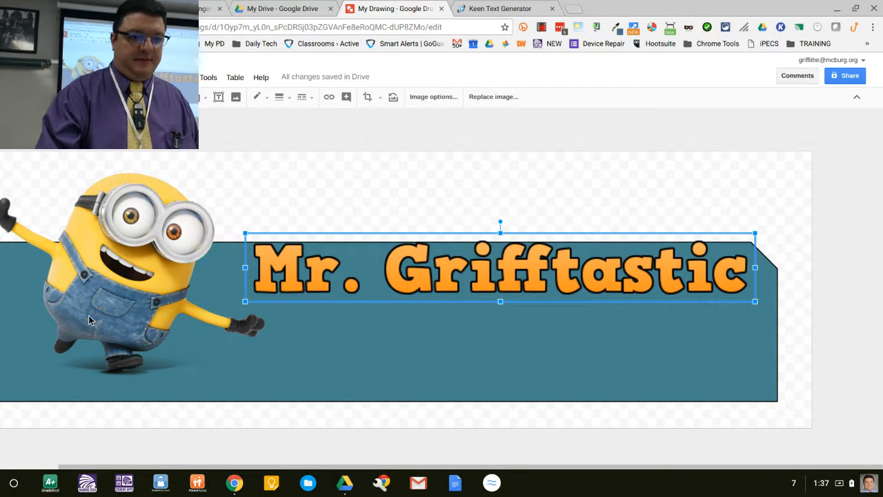
left_click(615, 27)
double_click(580, 53)
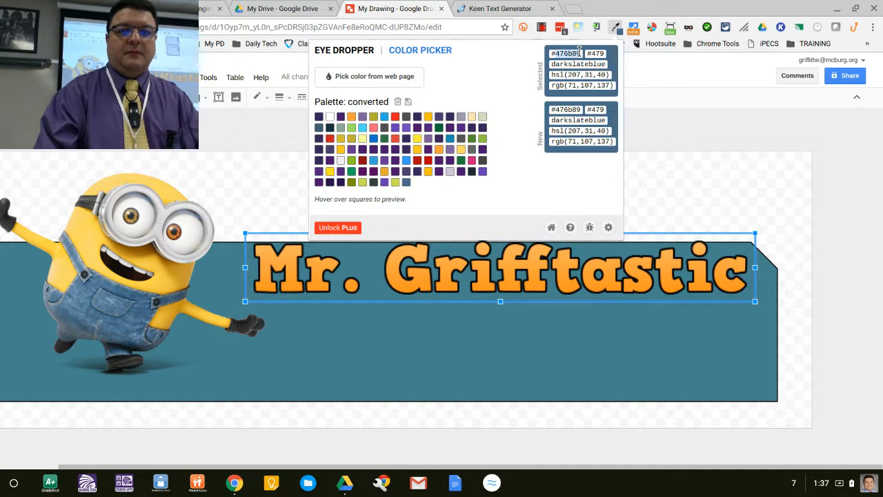
left_click(221, 164)
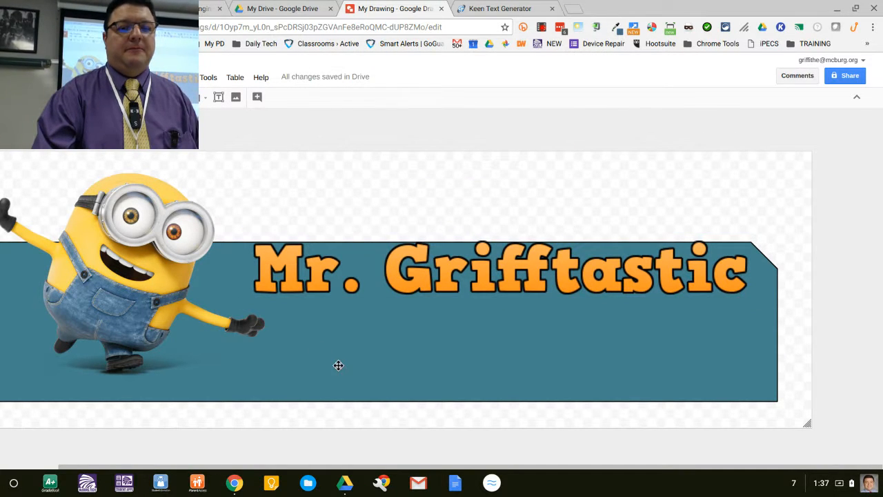
Step: Set the banner's fill to the custom colour #476b89 by pasting the copied hex code
left_click(339, 366)
left_click(255, 97)
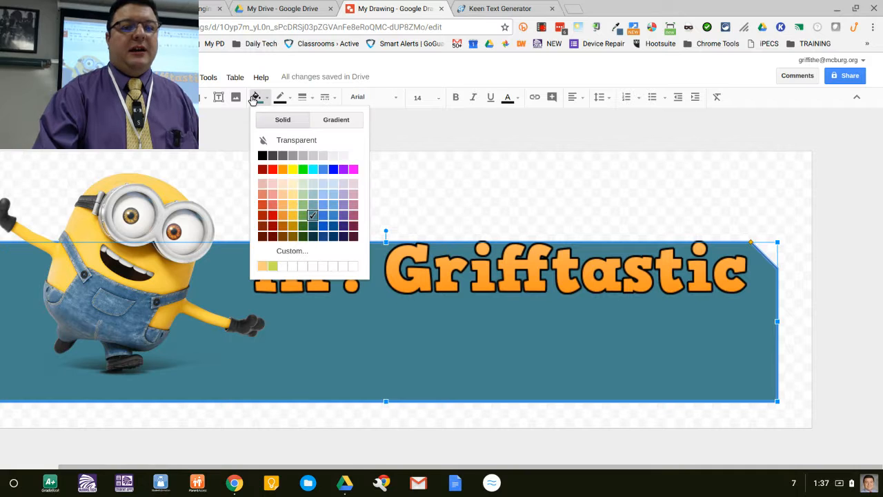
left_click(287, 250)
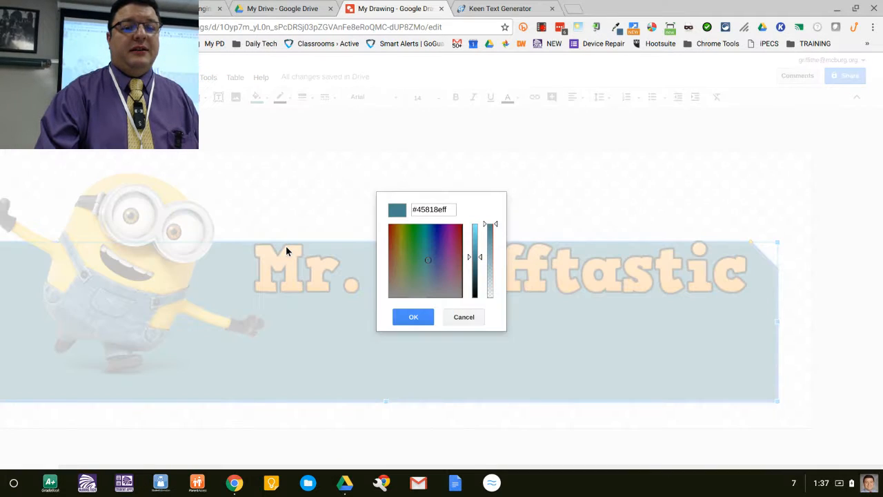
left_click(428, 209)
key("ctrl+a")
type("#476b89")
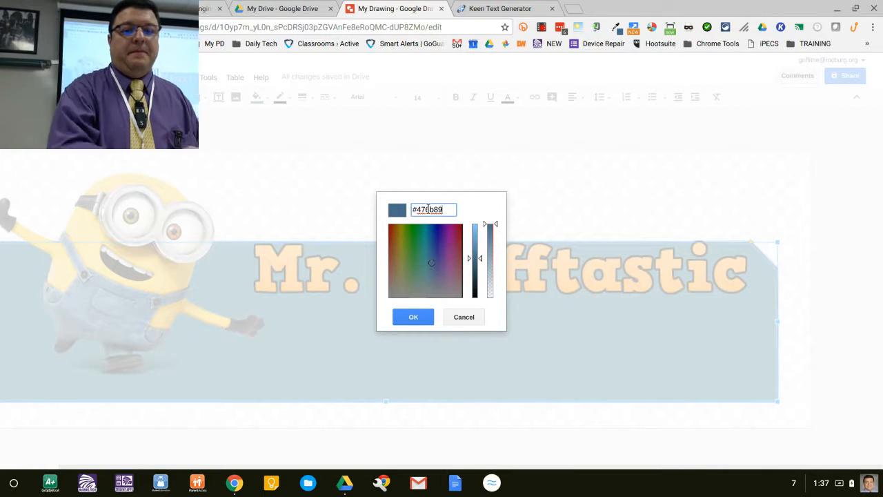
left_click(416, 321)
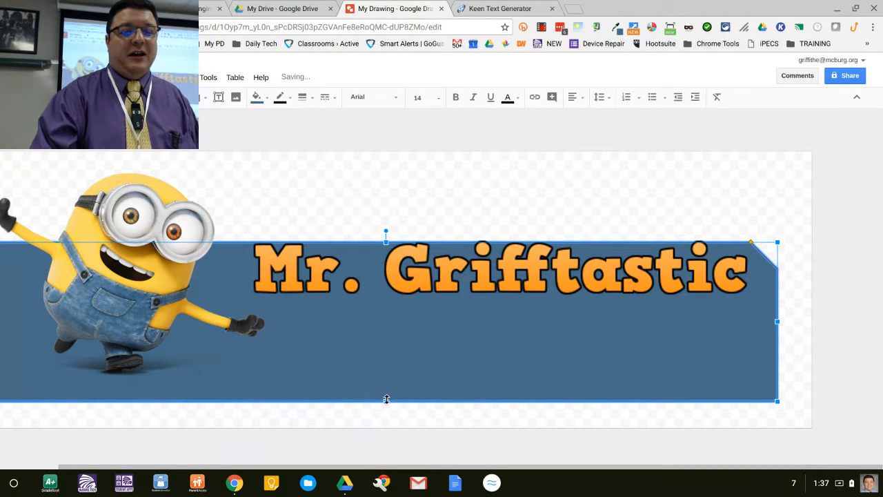
Step: Shorten the banner from its bottom and top edges and move the logo down onto the banner's middle
left_click_drag(386, 403, 385, 387)
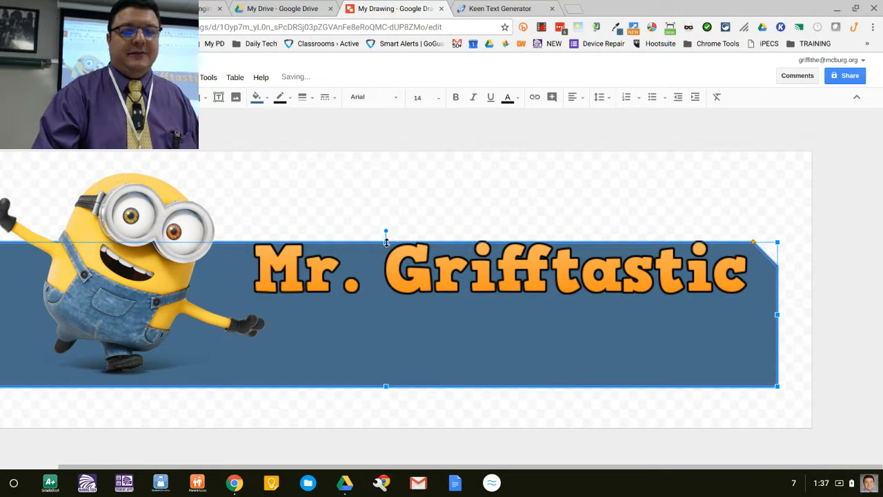
left_click_drag(385, 242, 386, 263)
left_click(421, 287)
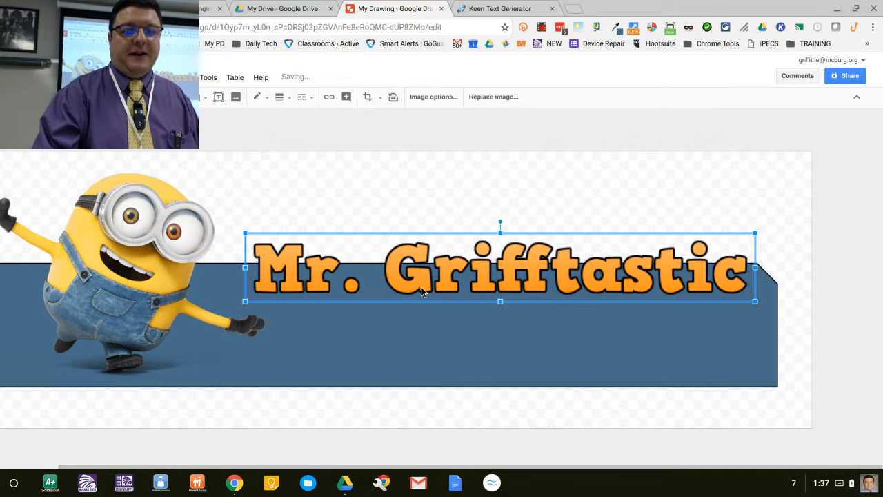
left_click_drag(421, 287, 434, 325)
left_click(505, 215)
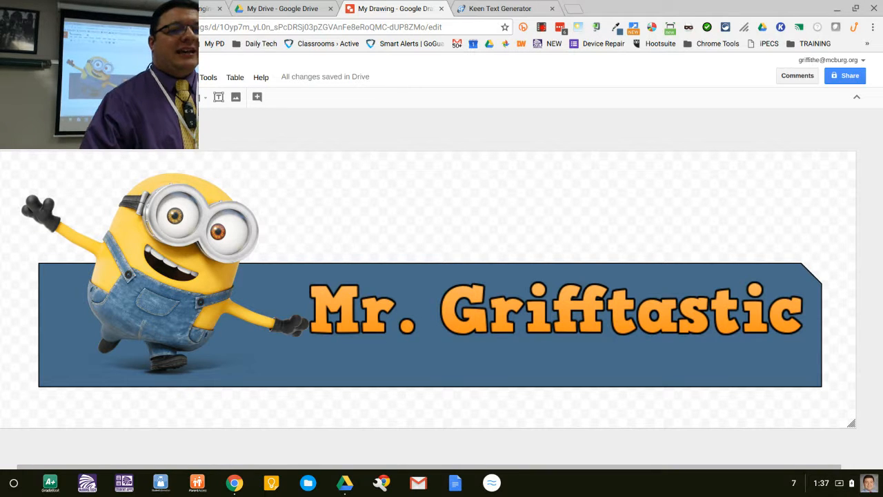
Step: Open Page setup, switch the page size units to pixels to check the banner size, and cancel
left_click(38, 77)
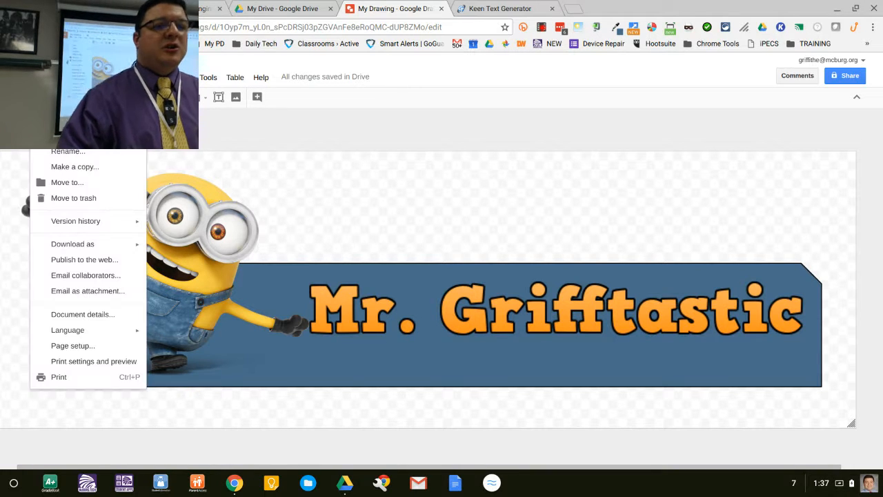
left_click(127, 347)
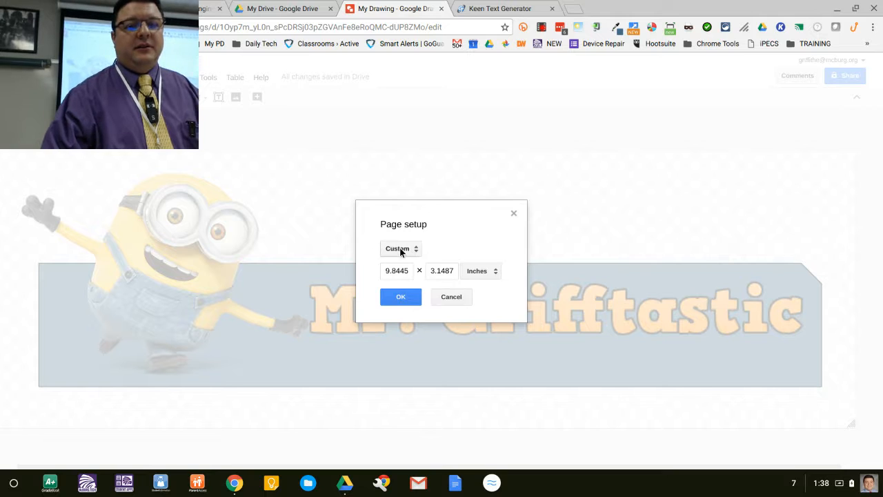
left_click(400, 249)
left_click(412, 250)
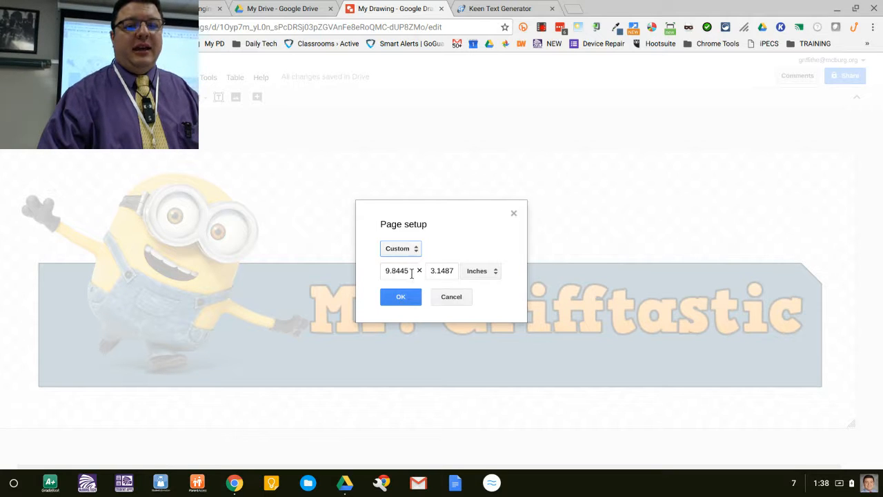
left_click(501, 276)
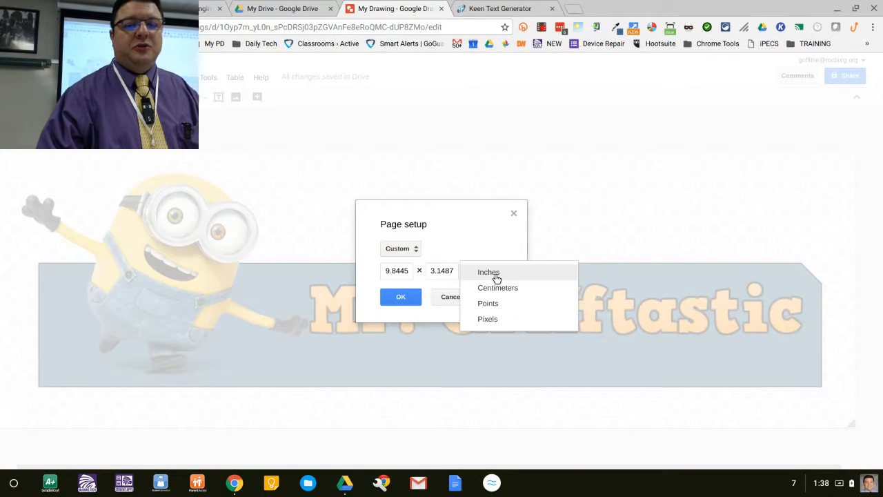
left_click(495, 319)
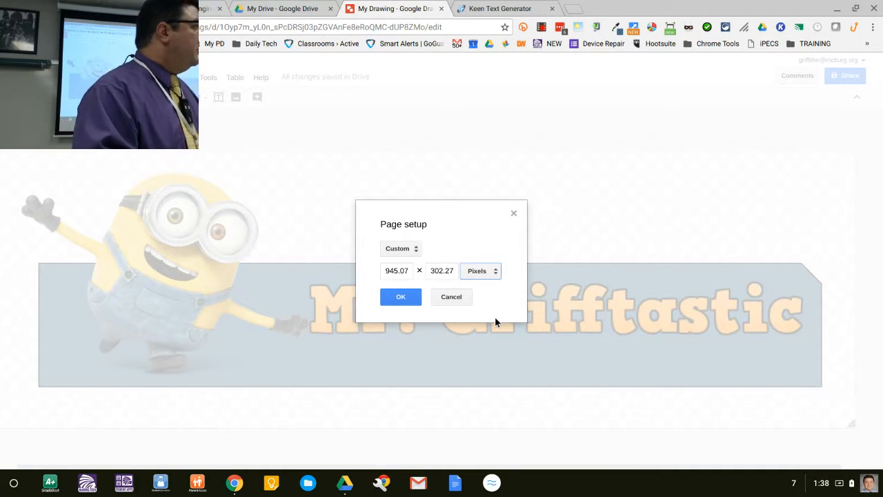
left_click(452, 297)
Step: Switch to the presentation and open the Docs and Presentations sample header template links
left_click(309, 185)
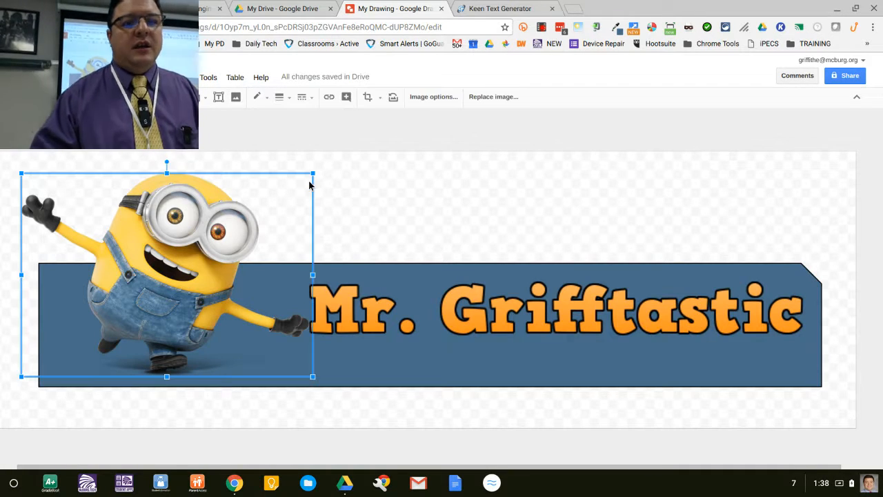
left_click(367, 199)
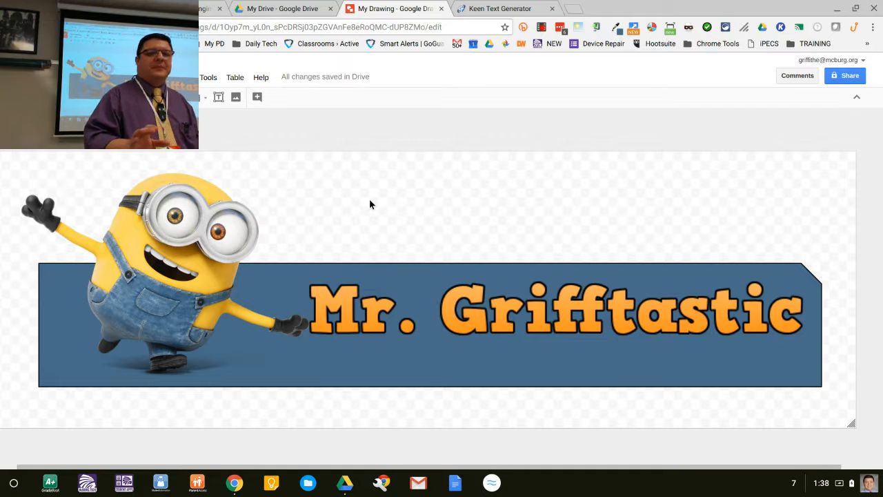
key("ctrl+shift+Tab")
key("ctrl+shift+Tab")
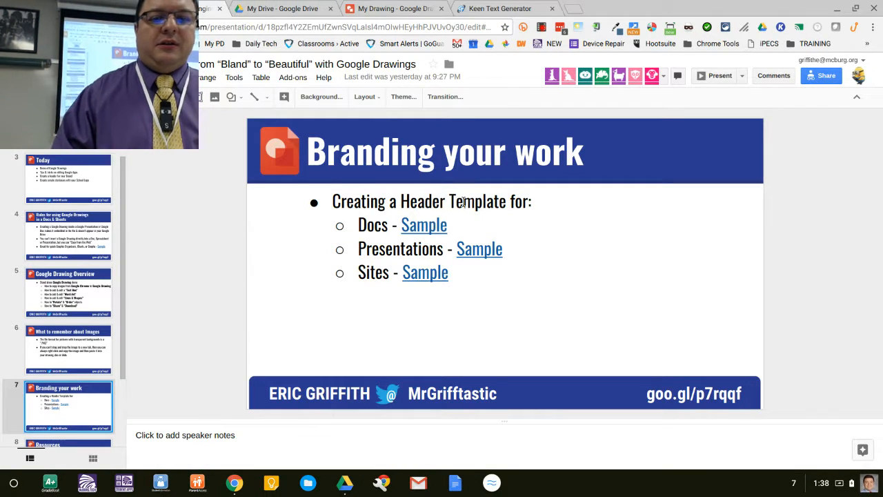
left_click(423, 226)
left_click(476, 253)
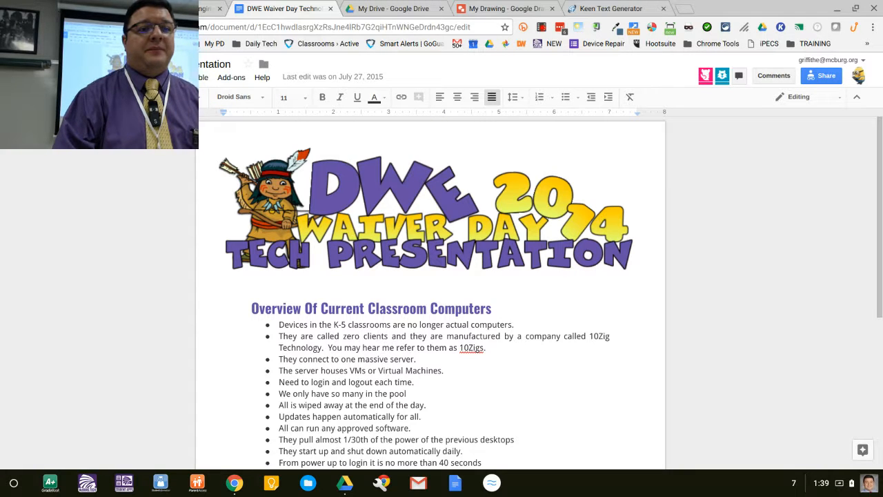
Step: Create a new blank Google Docs document
left_click(17, 69)
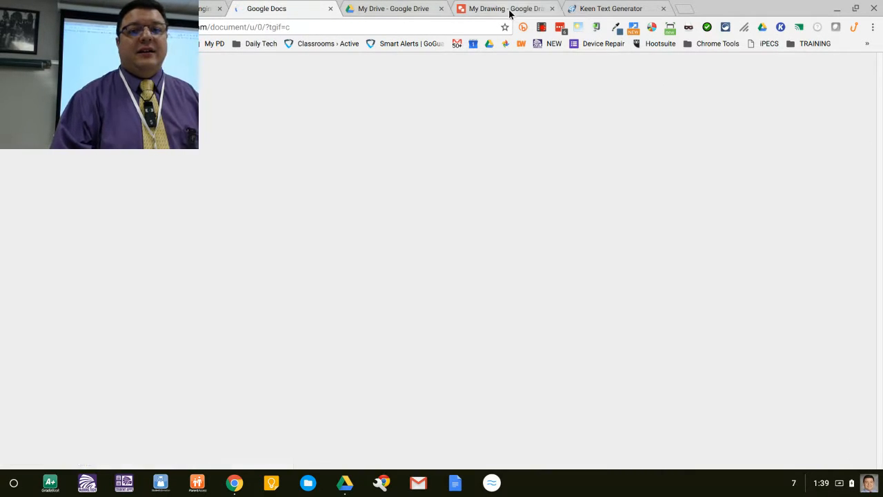
left_click(508, 9)
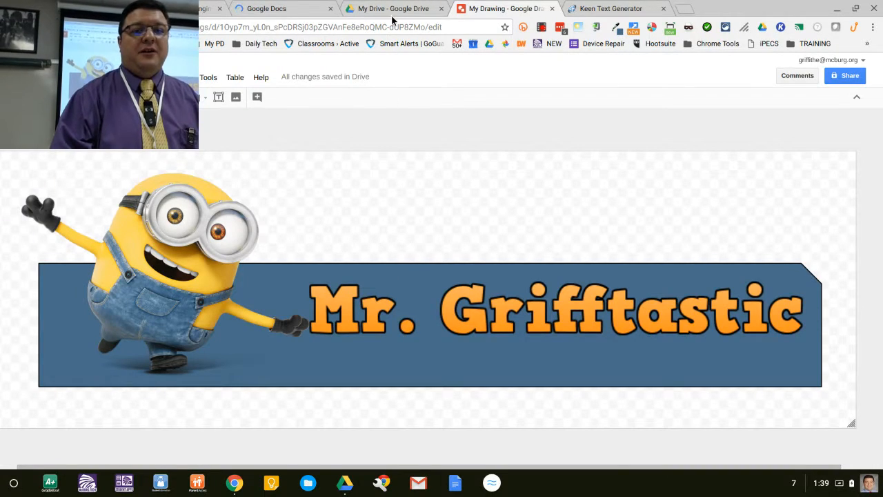
left_click(310, 11)
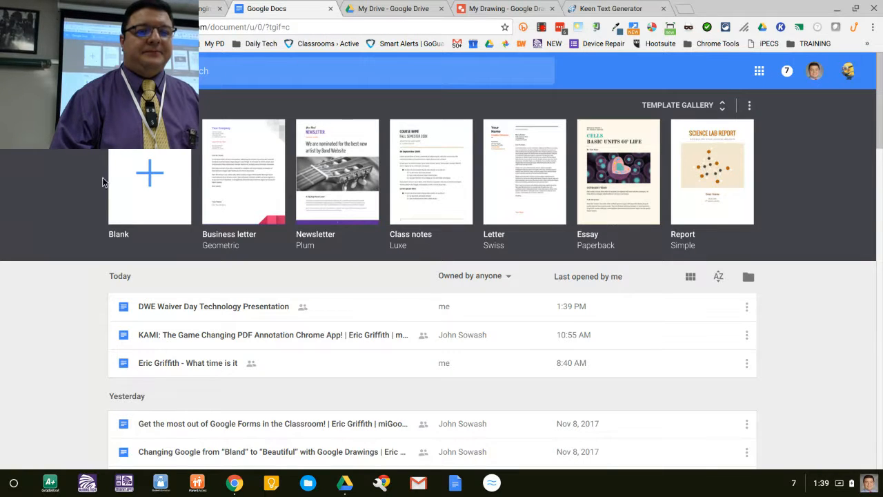
left_click(151, 181)
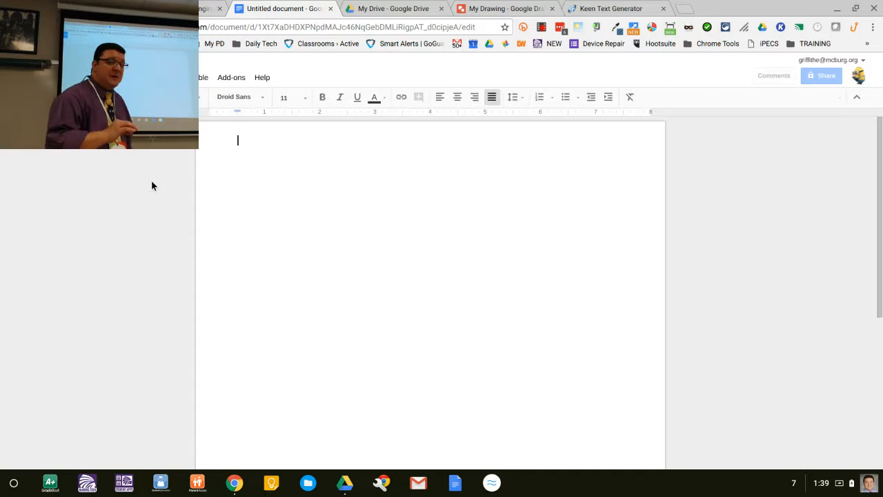
Step: Select all banner objects in the drawing and try pasting them straight into the blank document
left_click(488, 6)
mouse_move(821, 168)
left_mouse_down()
mouse_move(300, 224)
mouse_move(8, 386)
mouse_move(47, 385)
left_mouse_up()
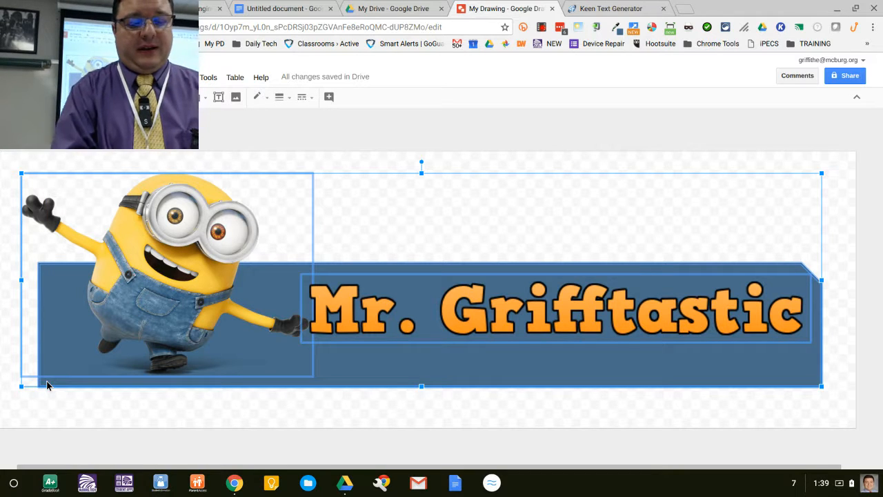
key("ctrl+shift+Tab")
key("ctrl+shift+Tab")
key("ctrl+shift+Tab")
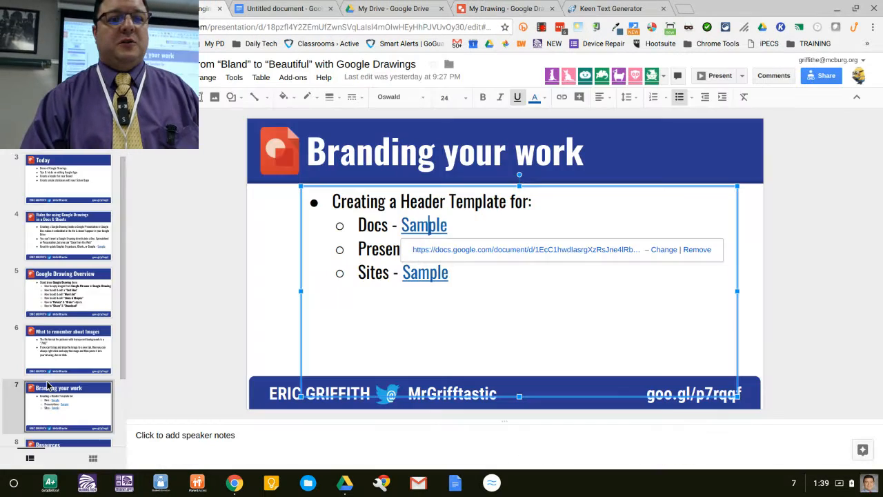
key("ctrl+Tab")
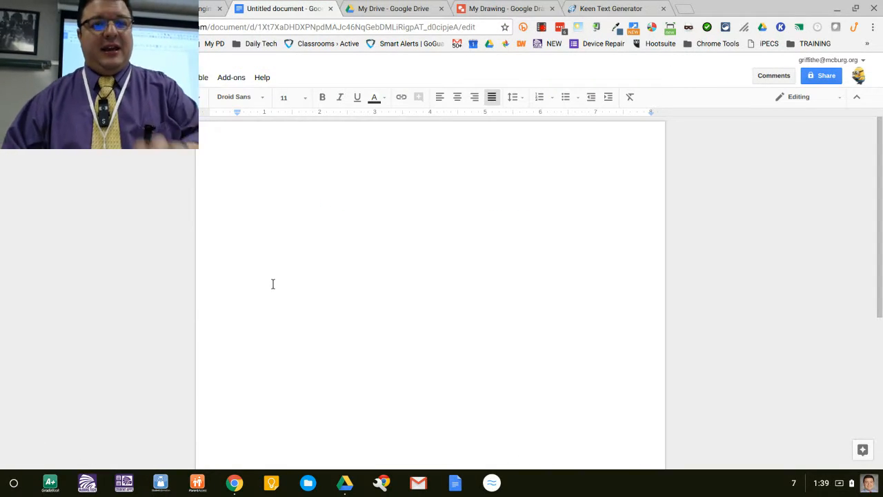
key("ctrl+v")
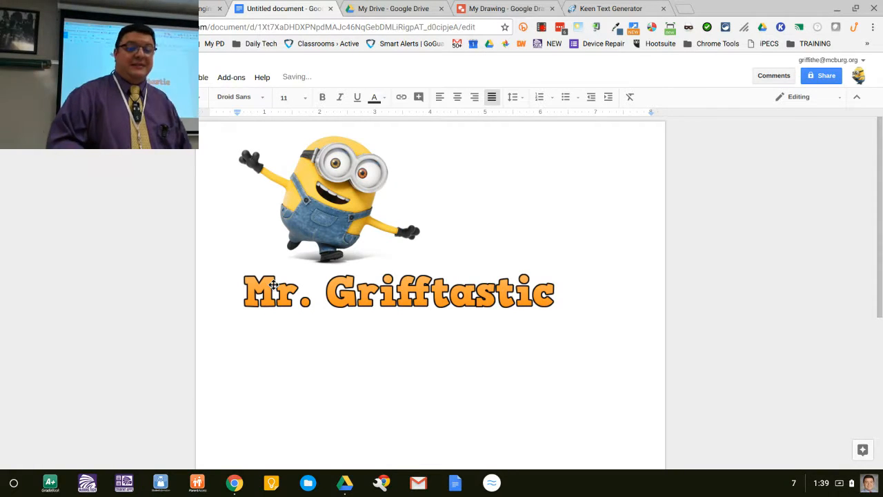
key("ctrl+z")
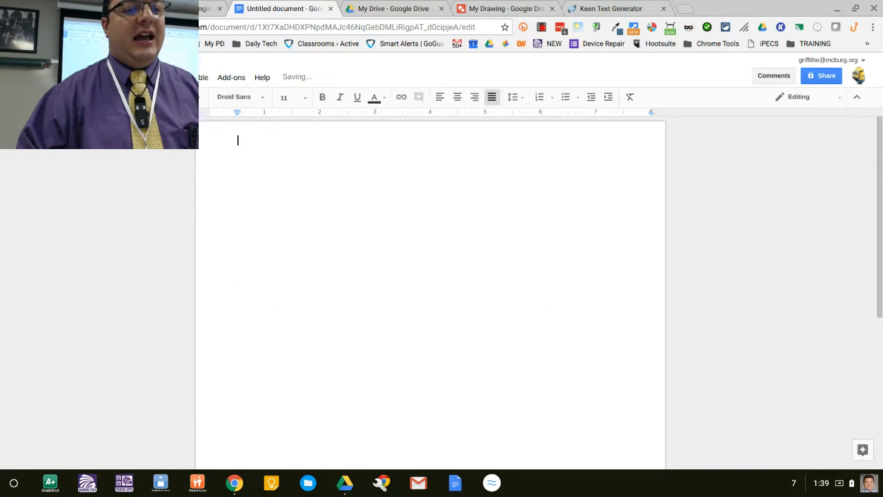
Step: Copy all the selected banner objects from the drawing
left_click(82, 77)
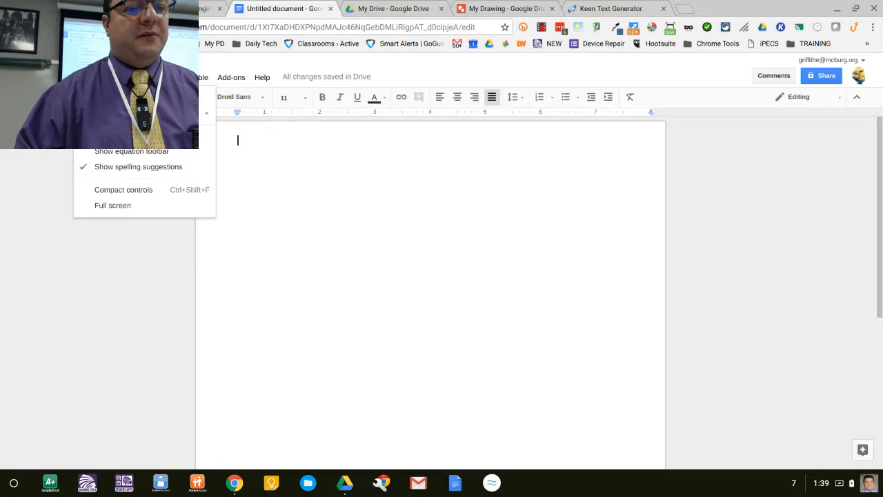
mouse_move(59, 77)
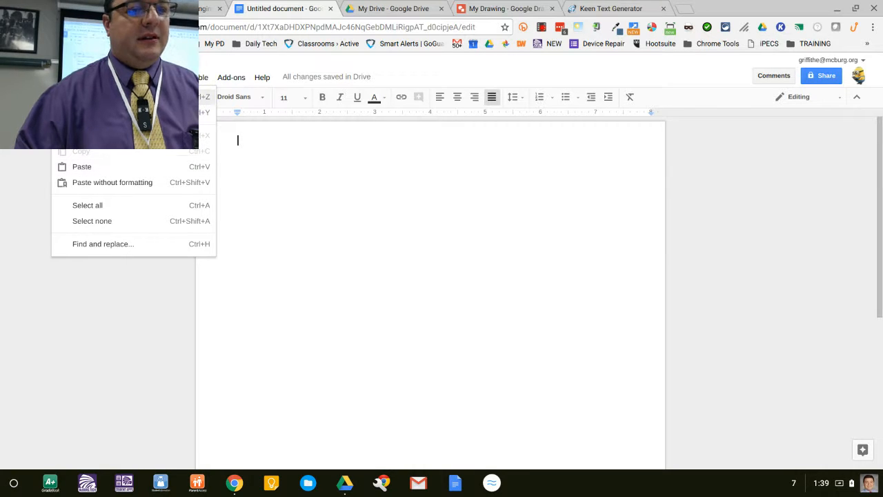
left_click(493, 8)
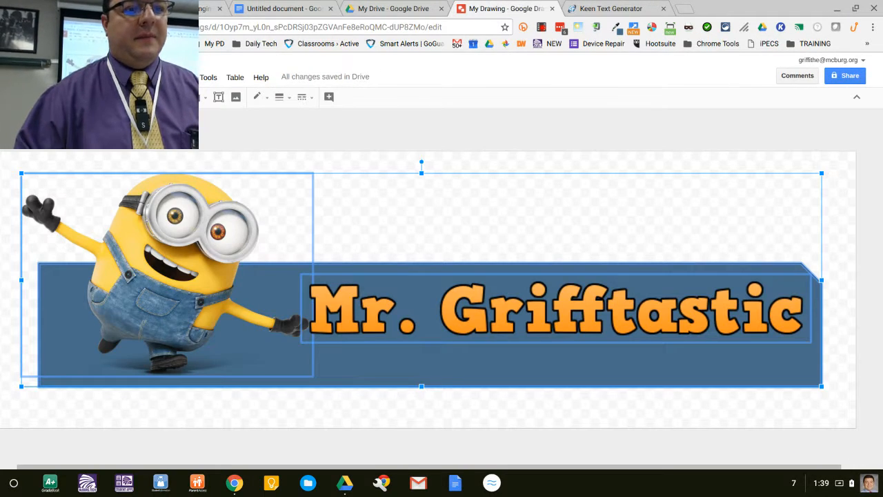
left_click(35, 77)
mouse_move(60, 77)
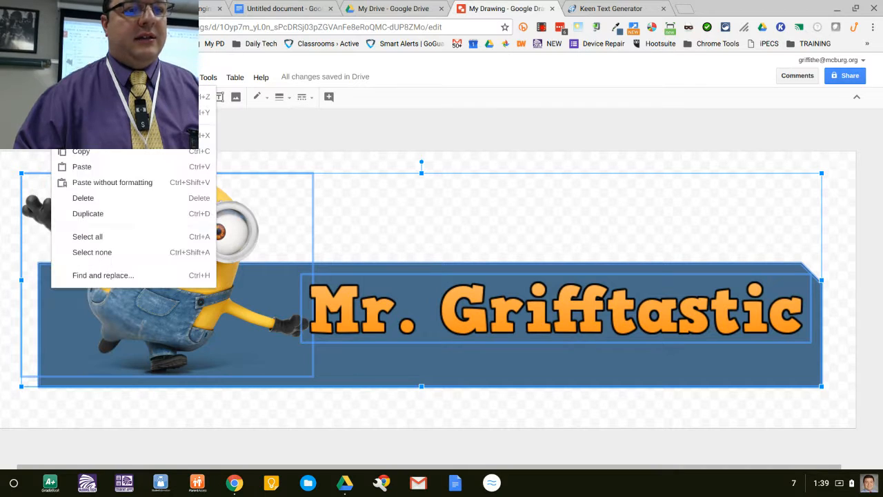
left_click(112, 154)
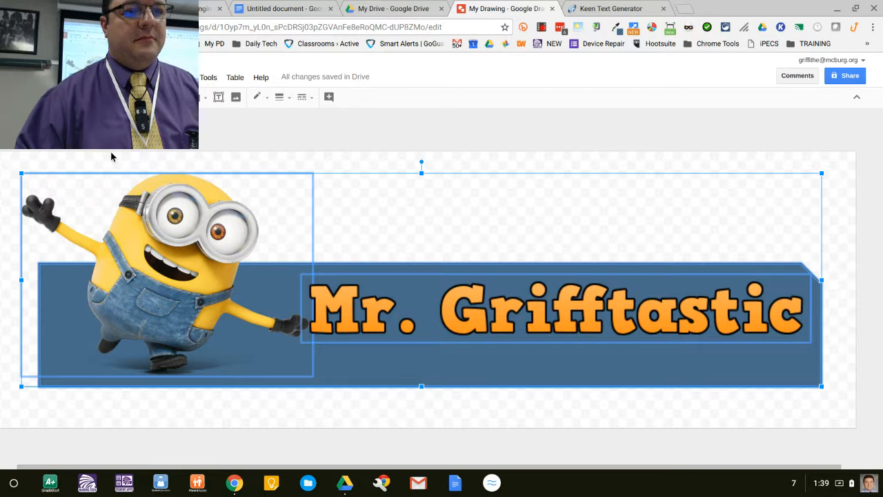
left_click(316, 6)
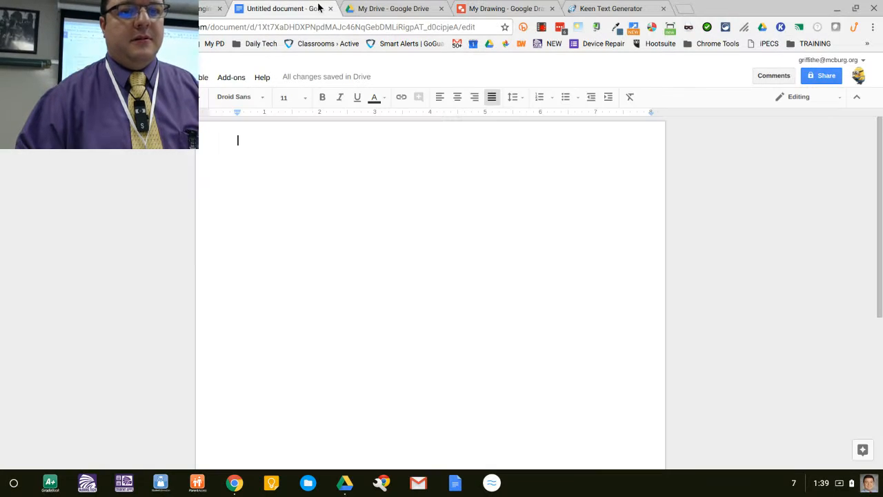
left_click(64, 77)
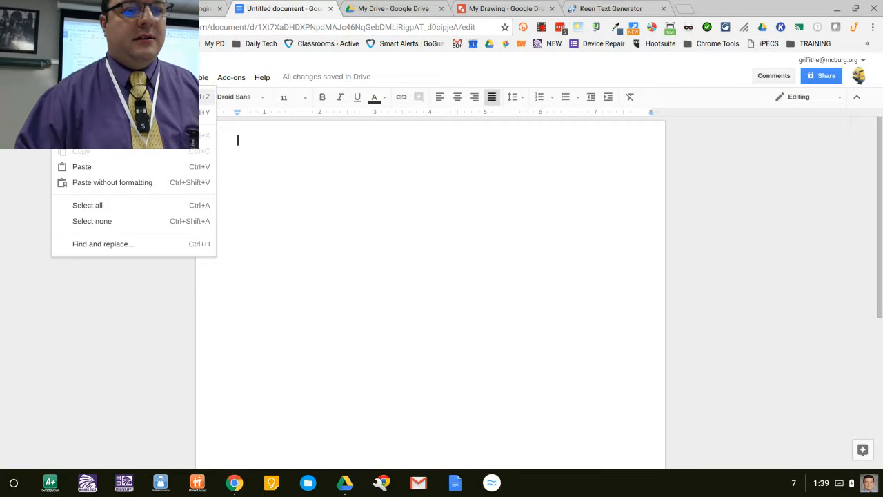
left_click(424, 200)
left_click(523, 5)
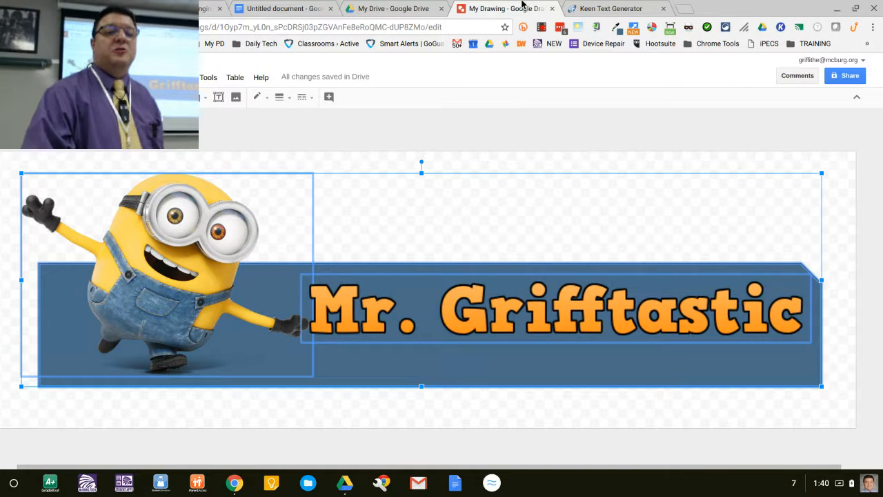
key("ctrl+shift+Tab")
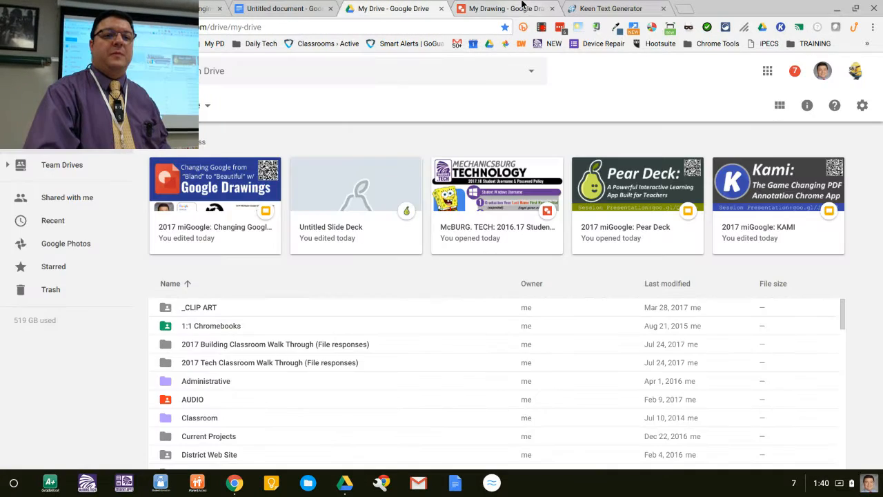
key("ctrl+shift+Tab")
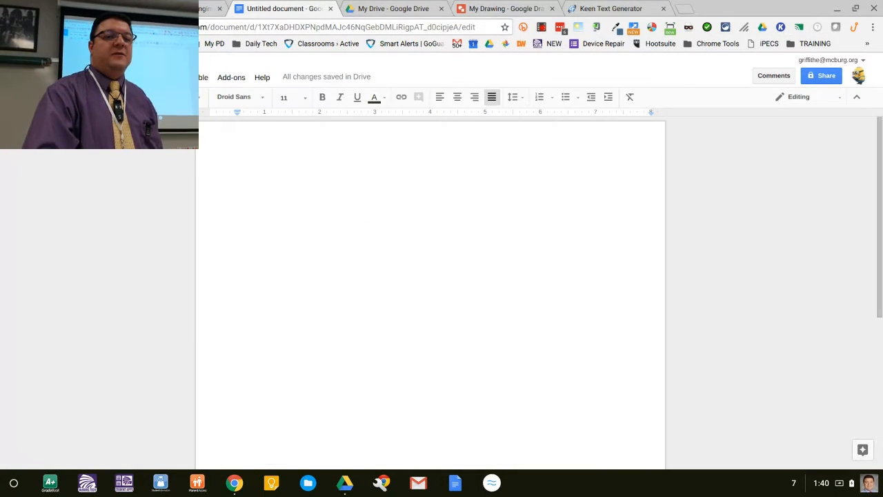
Step: Insert a new drawing into the document and paste the copied banner into it
left_click(110, 77)
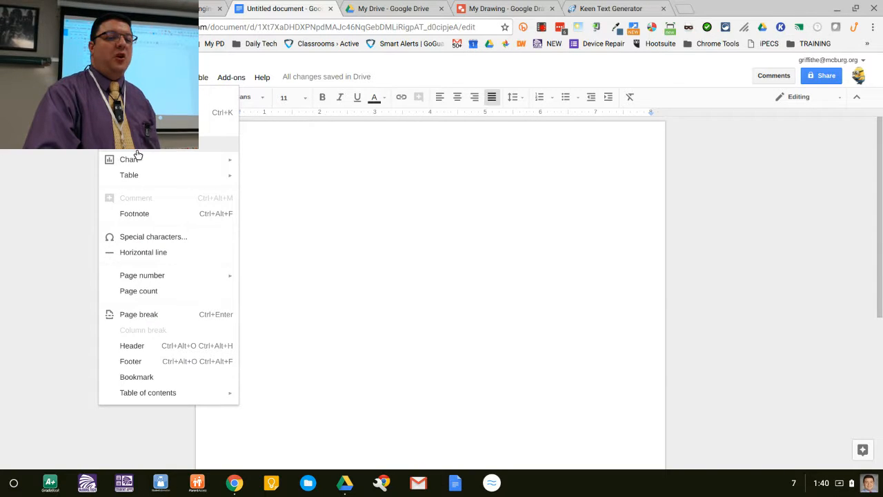
left_click(136, 148)
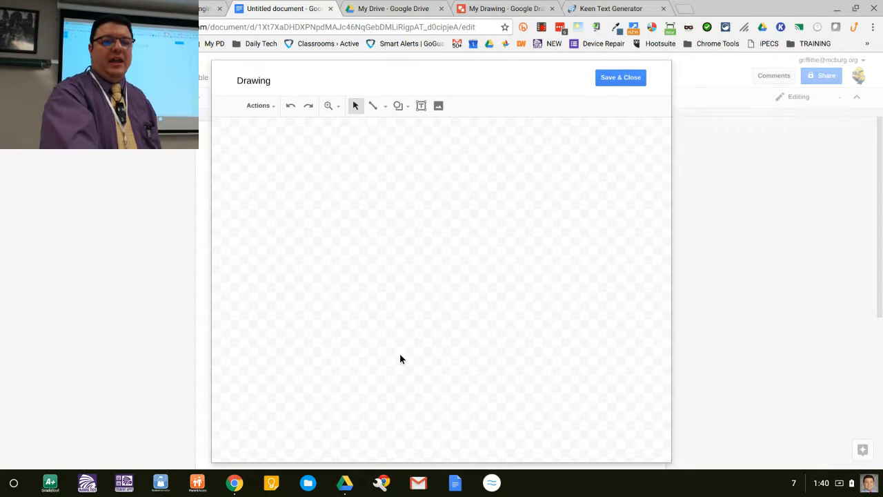
key("ctrl+v")
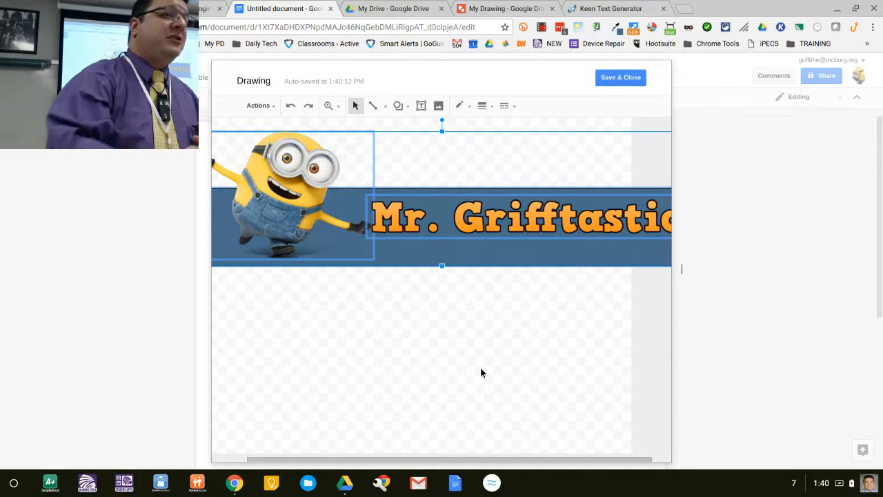
Step: Move the pasted banner to the upper-left corner of the drawing canvas
left_click_drag(297, 224, 363, 234)
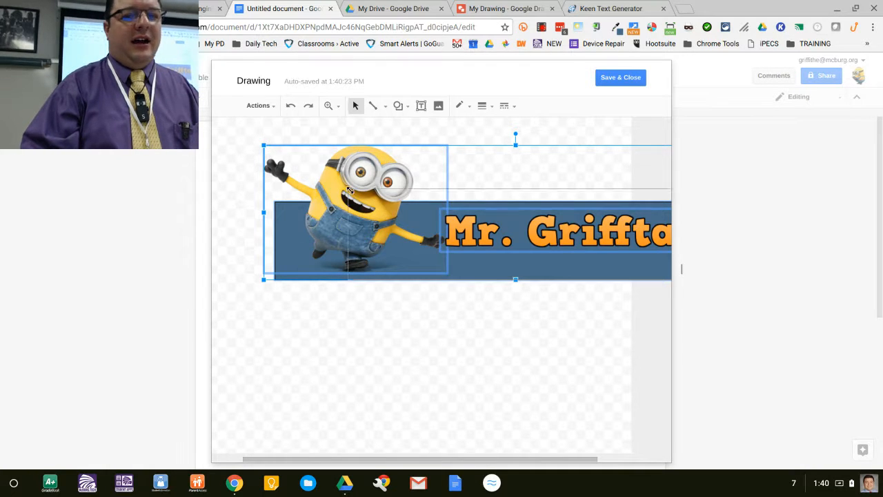
left_click_drag(350, 190, 364, 201)
key("ctrl+z")
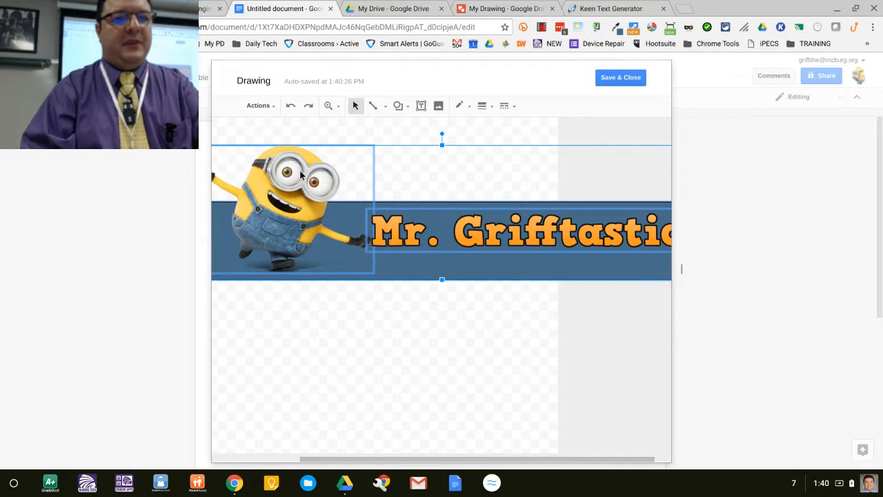
left_click_drag(284, 194, 321, 200)
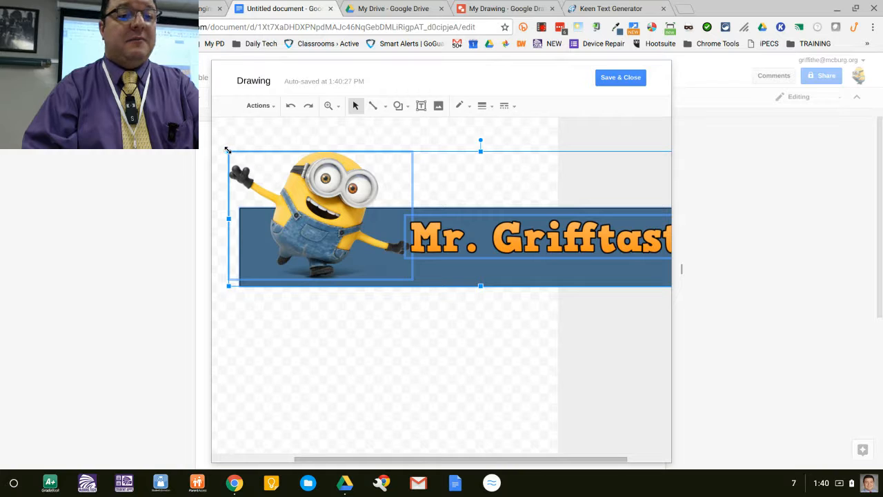
left_click_drag(228, 150, 360, 185)
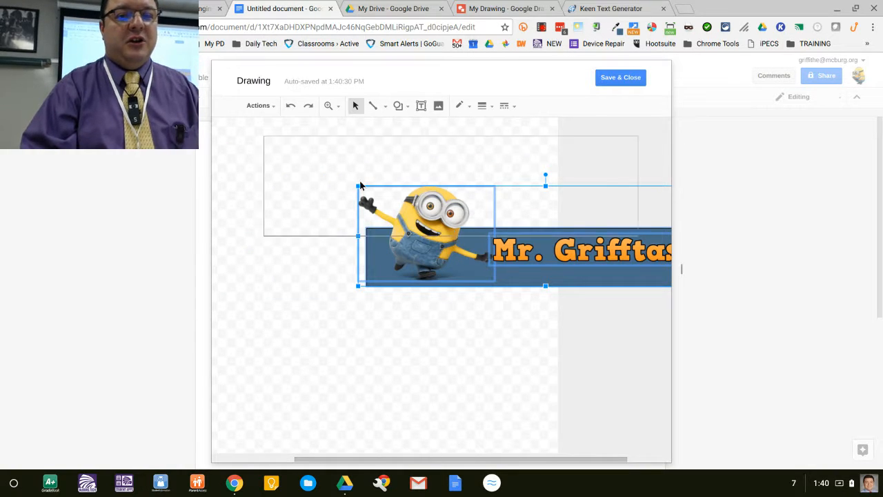
left_click_drag(375, 459, 254, 447)
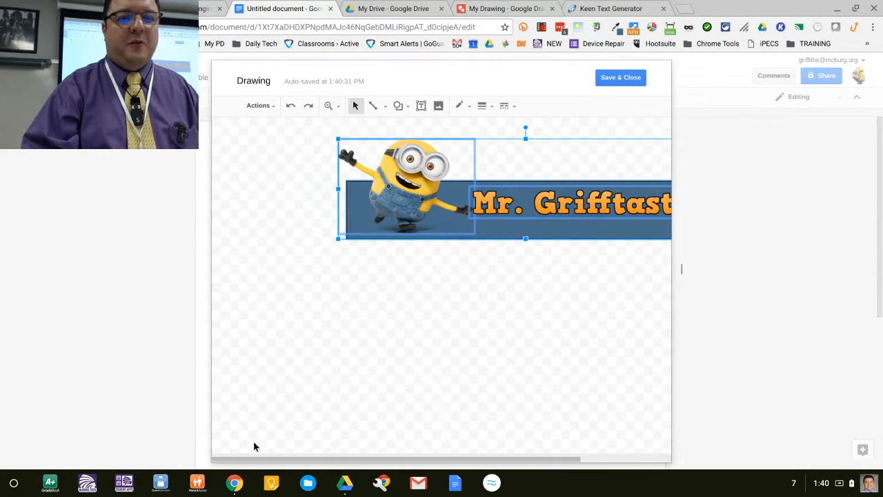
left_click_drag(381, 215, 266, 202)
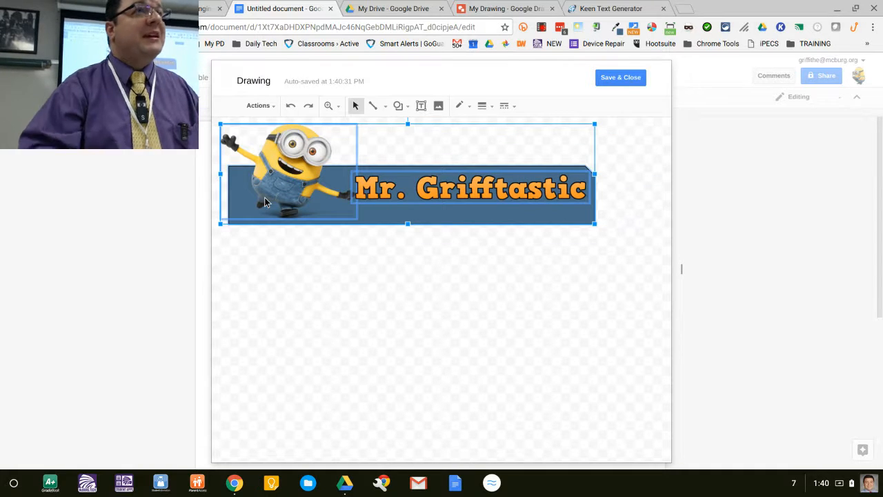
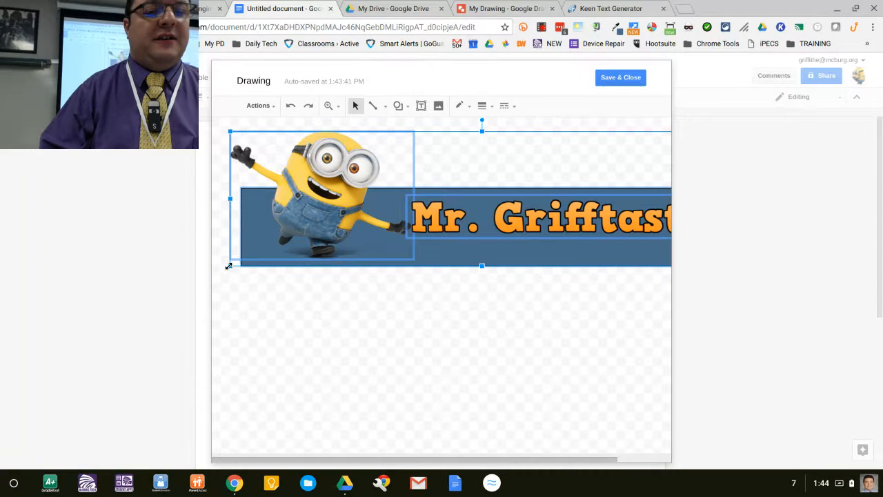
Step: Shift the pasted banner into place on the drawing canvas, then save and close the drawing into the document
left_click_drag(423, 193, 423, 194)
left_click_drag(545, 171, 365, 172)
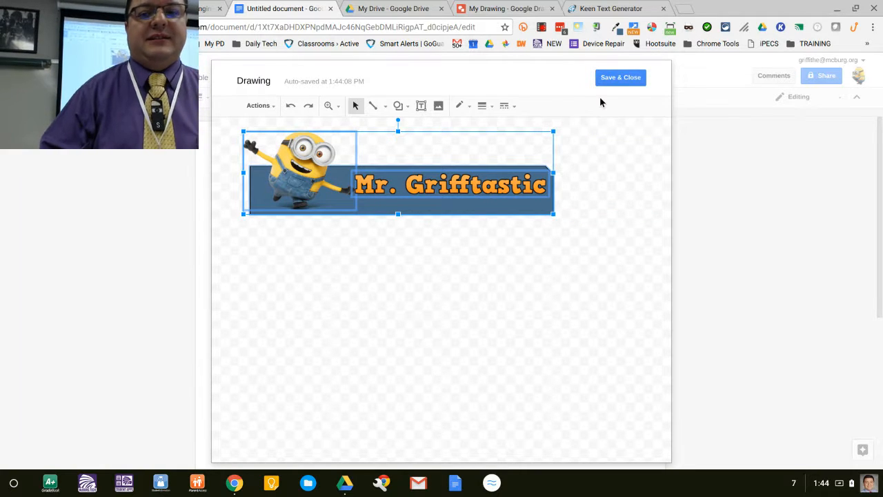
left_click(634, 80)
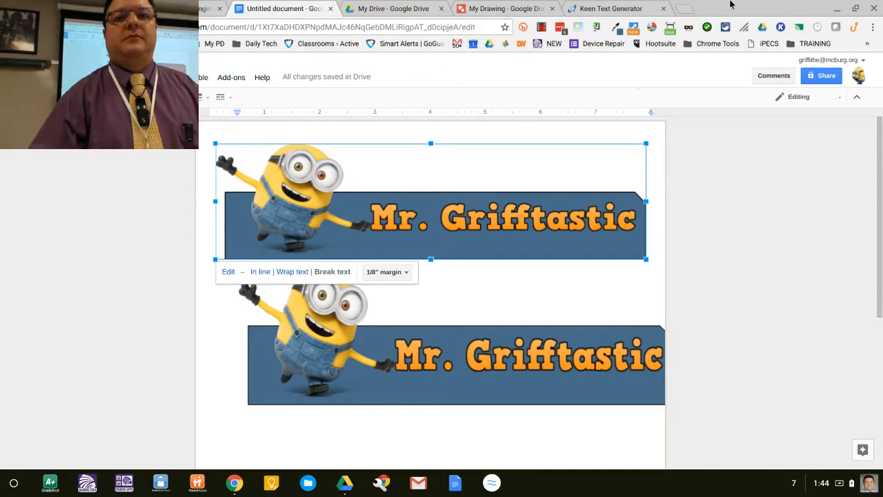
left_click(486, 7)
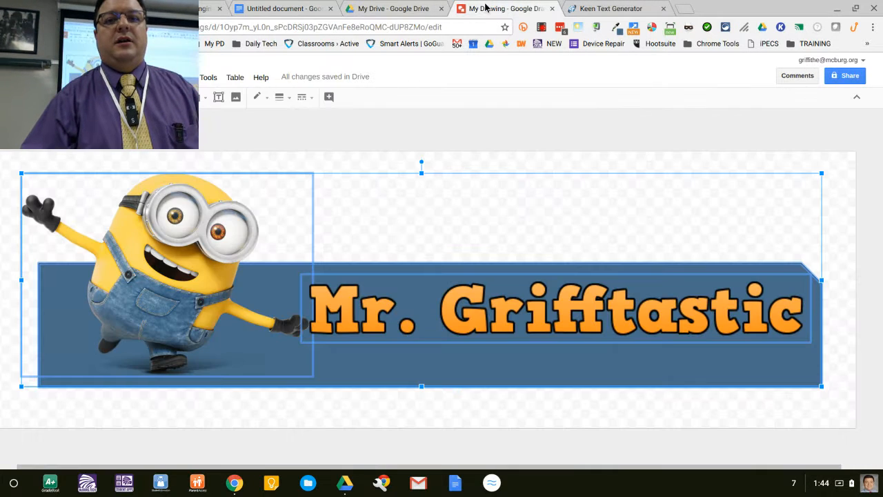
left_click(457, 180)
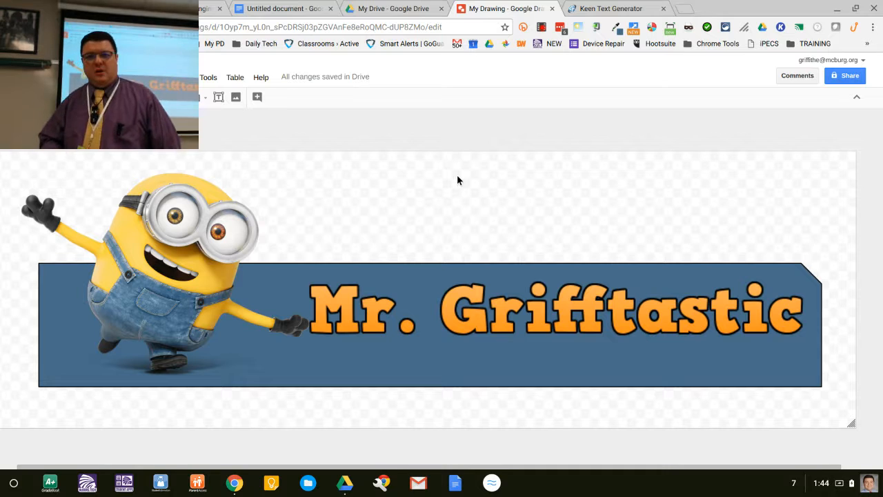
key("ctrl+shift+Tab")
key("ctrl+shift+Tab")
key("ctrl+shift+Tab")
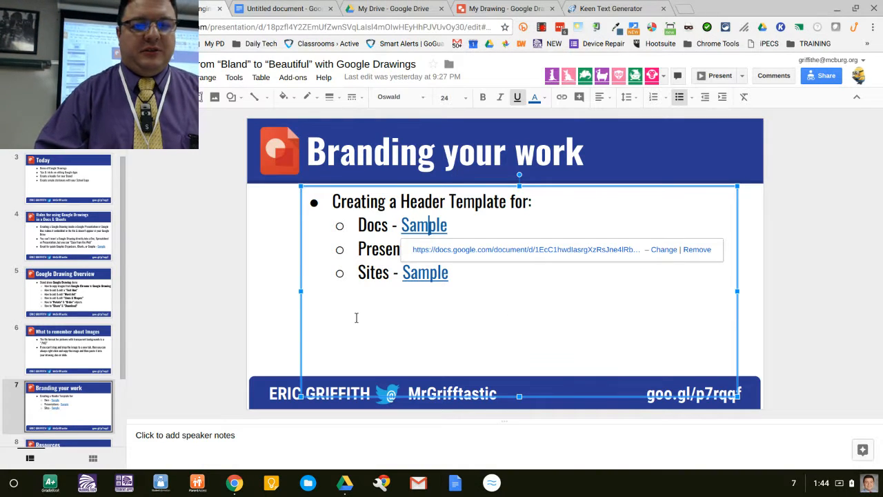
left_click(356, 318)
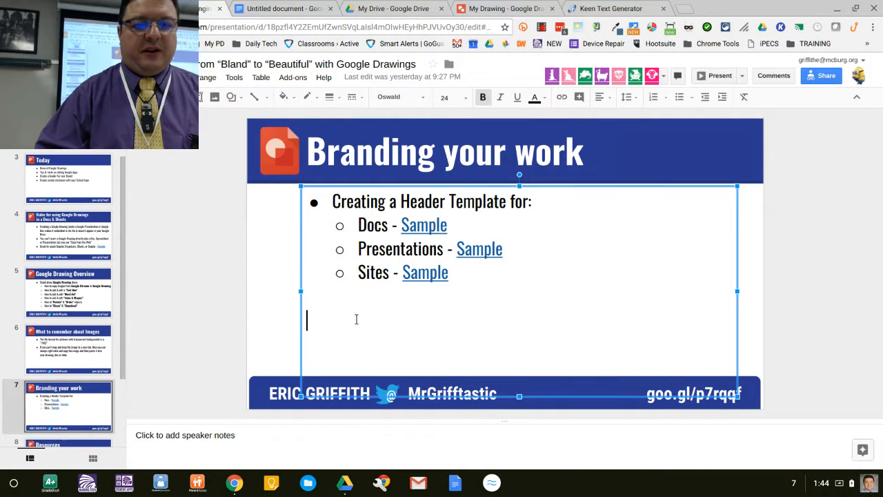
Step: Review the Branding your work slide's Sites sample link and the Google Drawing Overview slide in the presentation
left_click(236, 308)
left_click(475, 255)
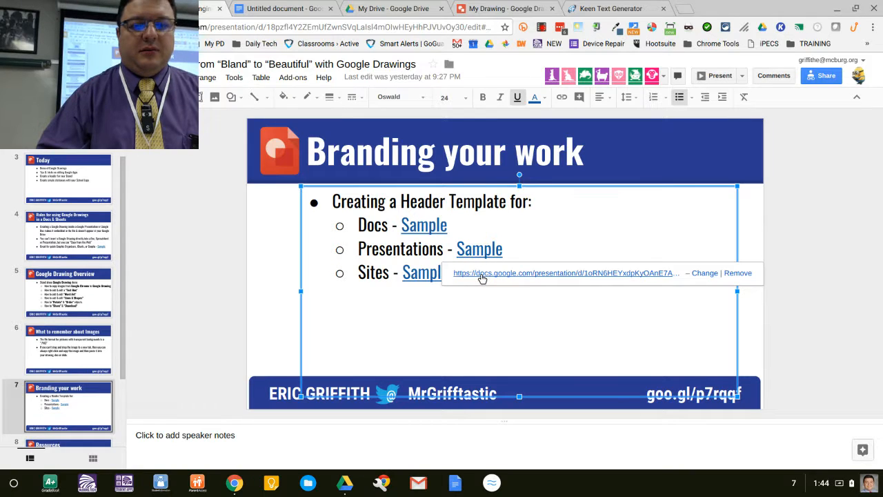
left_click(481, 276)
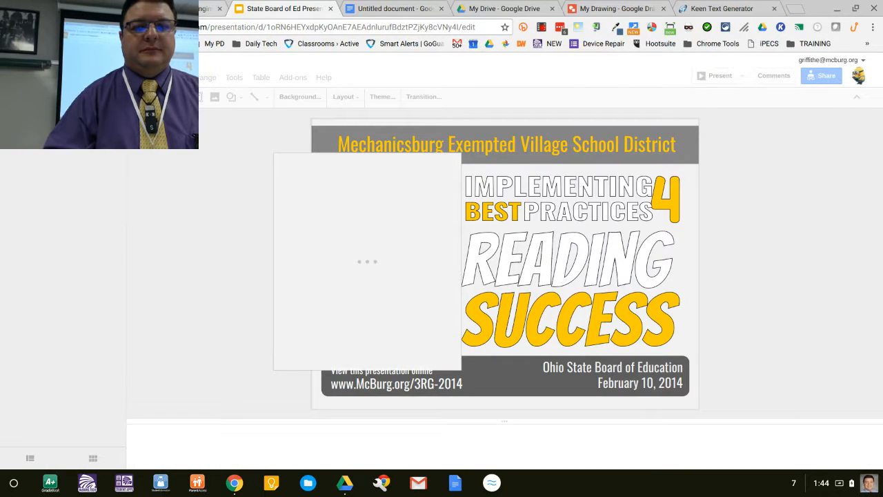
left_click(330, 9)
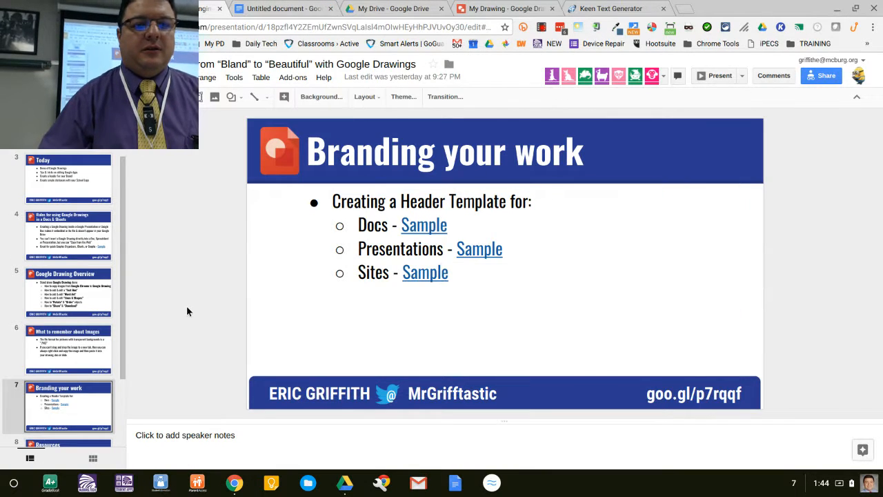
left_click(66, 312)
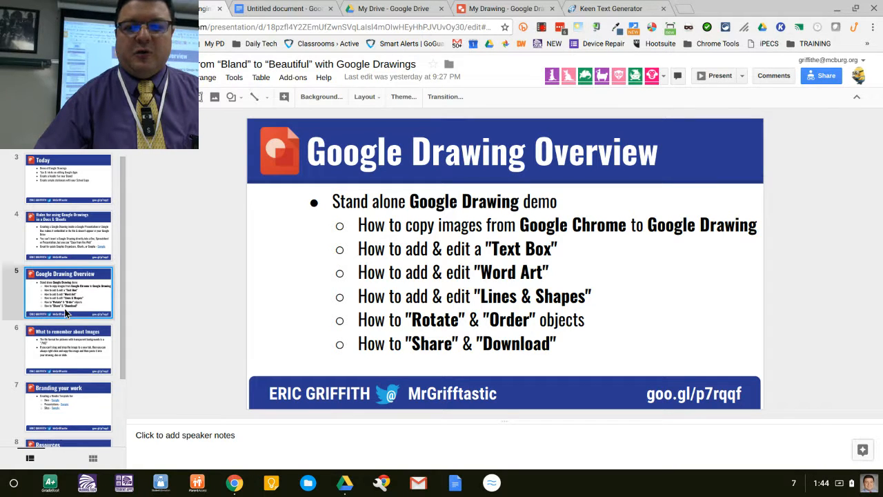
Step: Switch to the text generator tab and go to the SoftIcons.com website
key("ctrl+Tab")
key("ctrl+Tab")
key("ctrl+Tab")
key("ctrl+Tab")
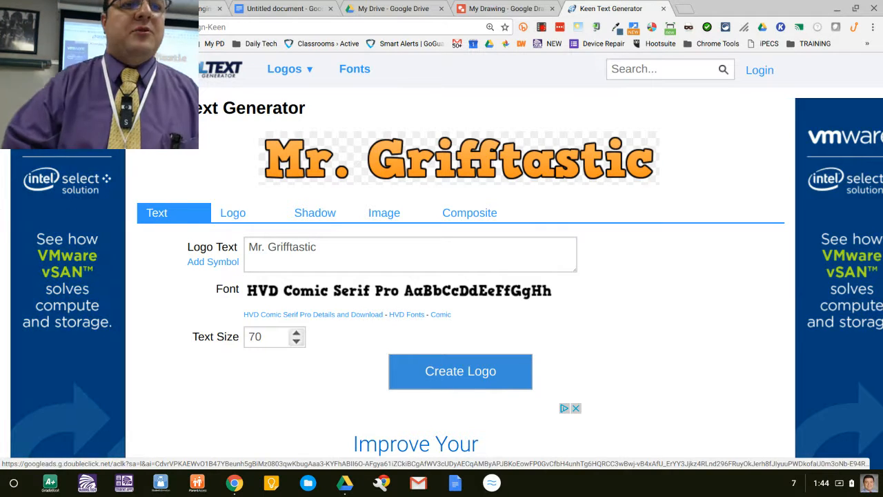
left_click(151, 27)
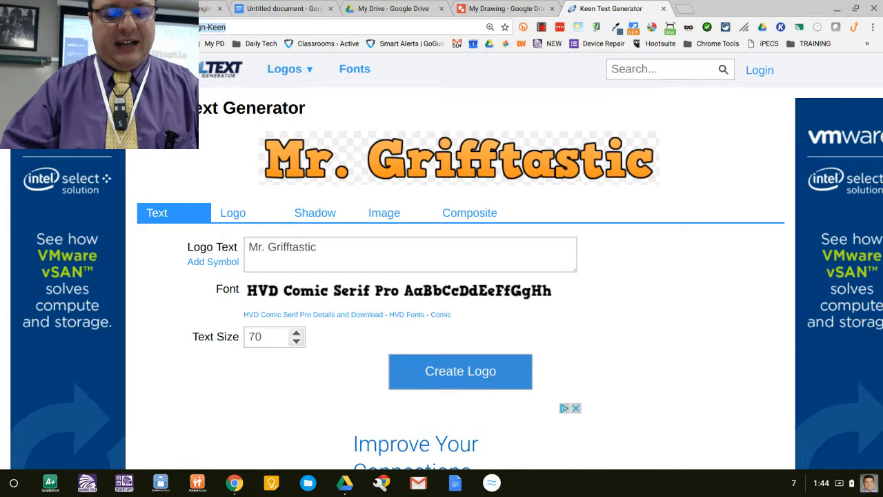
type("softsc")
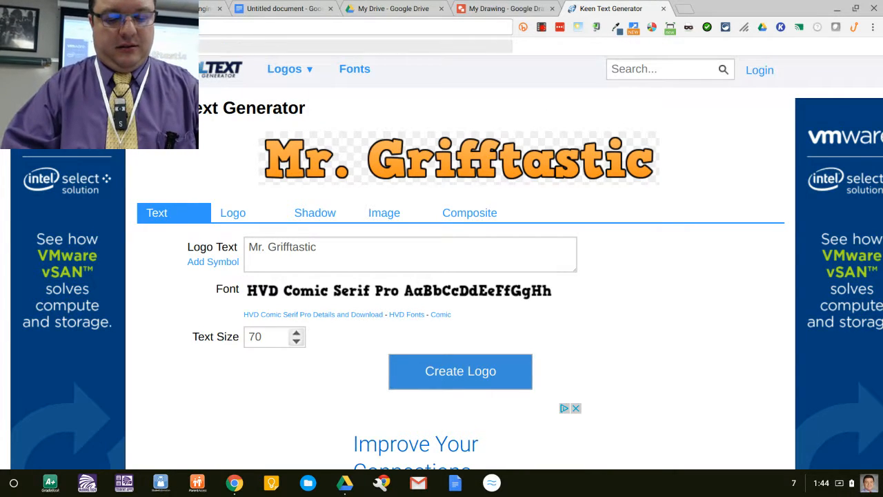
key("Return")
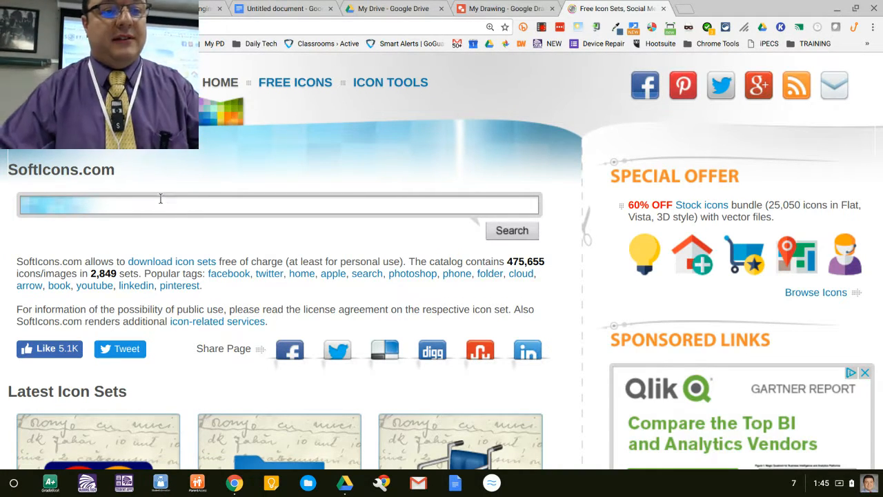
Step: Search SoftIcons for minions and open the Angry Minion Icon page's PNG previews
type("minion")
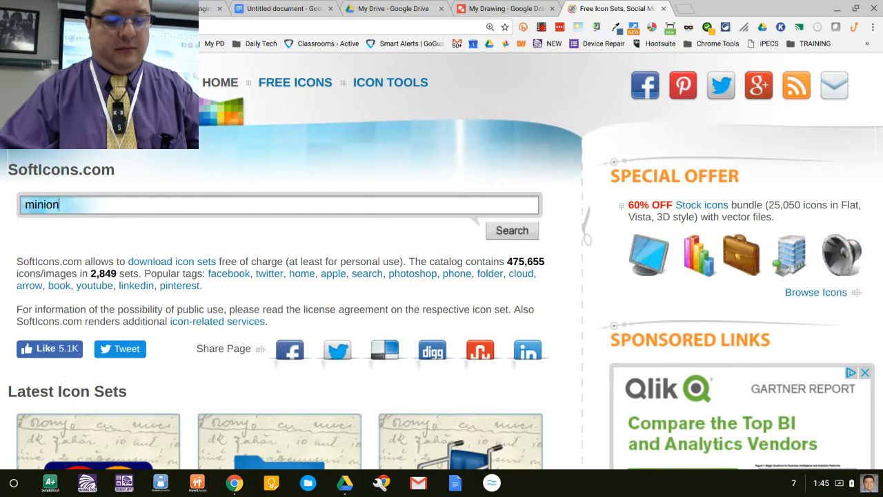
type("s")
key("Return")
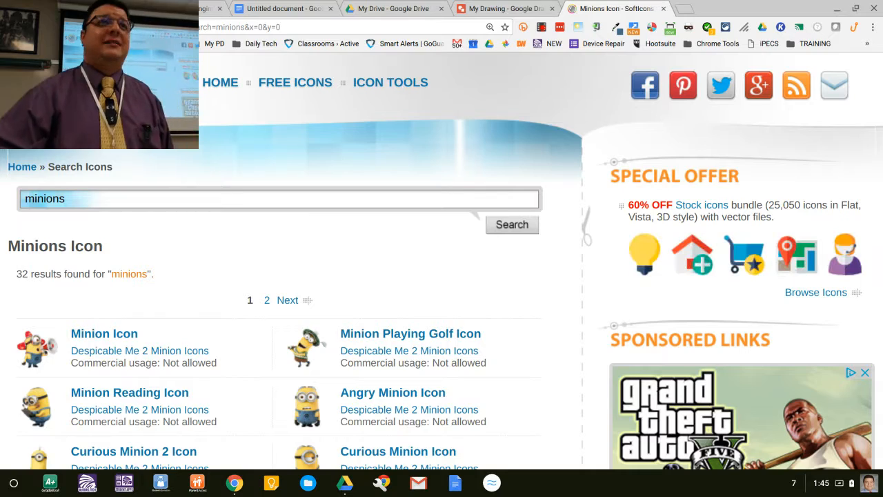
scroll(470, 212, "down", 2)
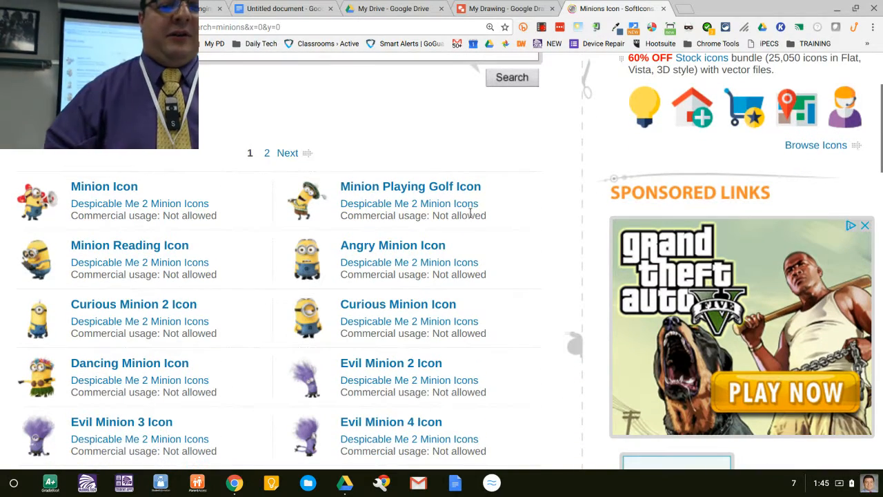
left_click(421, 245)
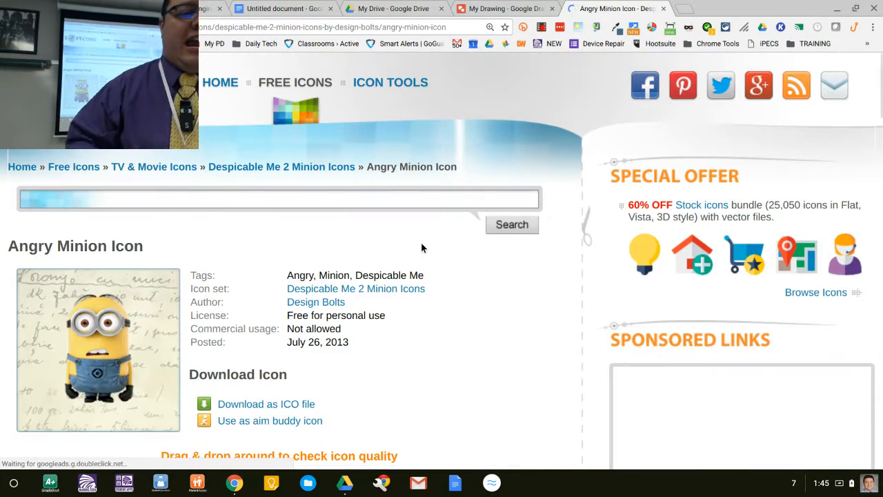
scroll(423, 248, "down", 6)
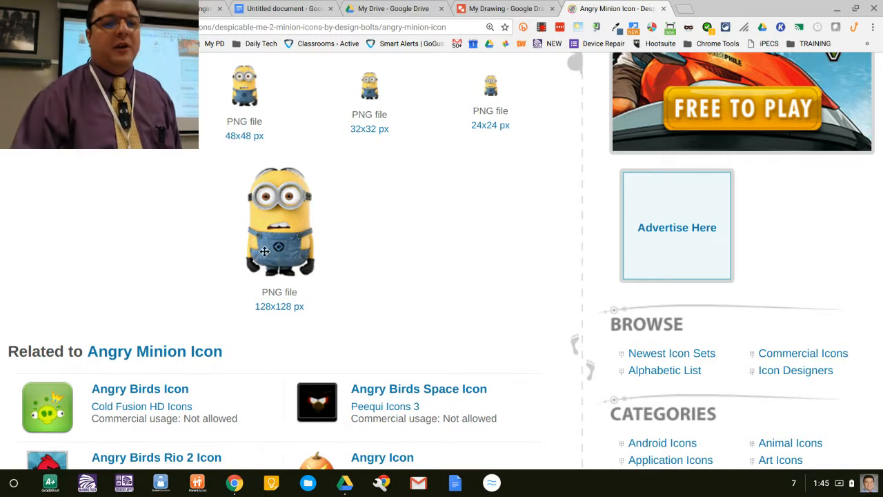
Step: Drag the 128x128 minion preview around the page to check the icon quality
left_click_drag(264, 251, 513, 267)
left_click_drag(495, 299, 616, 238)
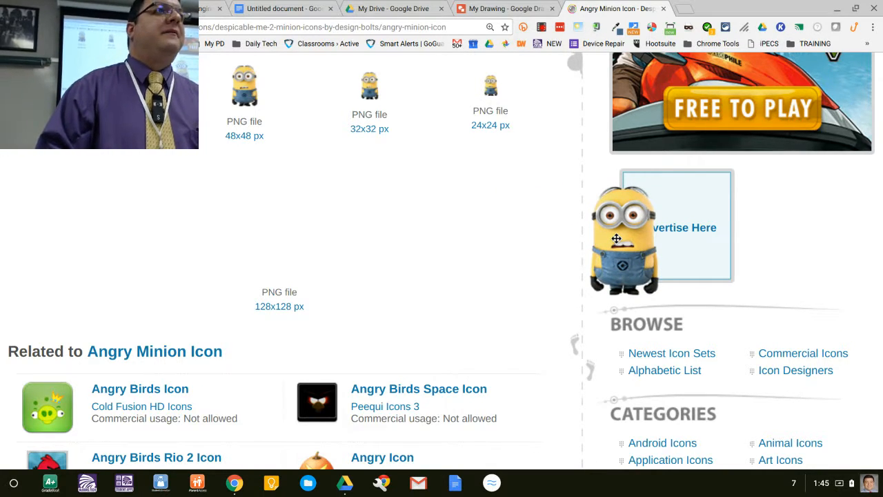
mouse_move(616, 238)
left_mouse_down()
mouse_move(775, 138)
mouse_move(548, 345)
mouse_move(61, 365)
mouse_move(170, 282)
mouse_move(357, 197)
mouse_move(498, 62)
mouse_move(498, 141)
mouse_move(482, 5)
mouse_move(462, 161)
mouse_move(260, 273)
mouse_move(262, 230)
left_mouse_up()
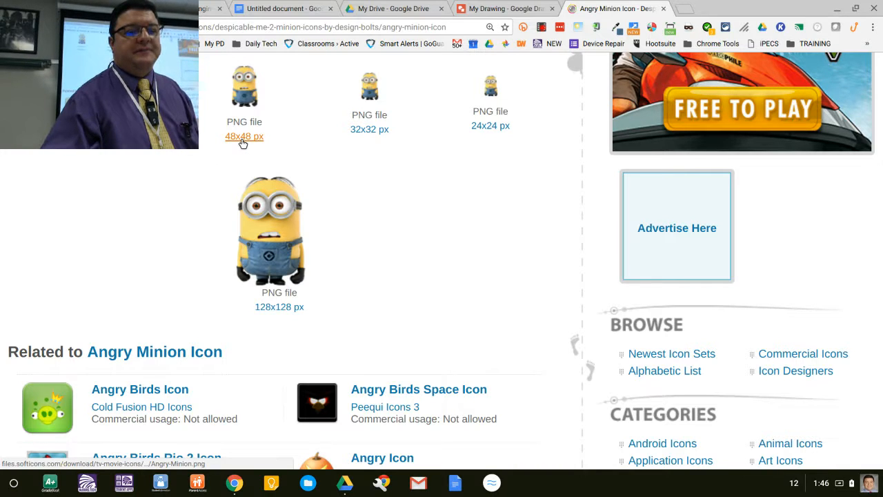
Step: Open the related Angry Icon pumpkin page and scroll to its large PNG previews
scroll(242, 142, "down", 3)
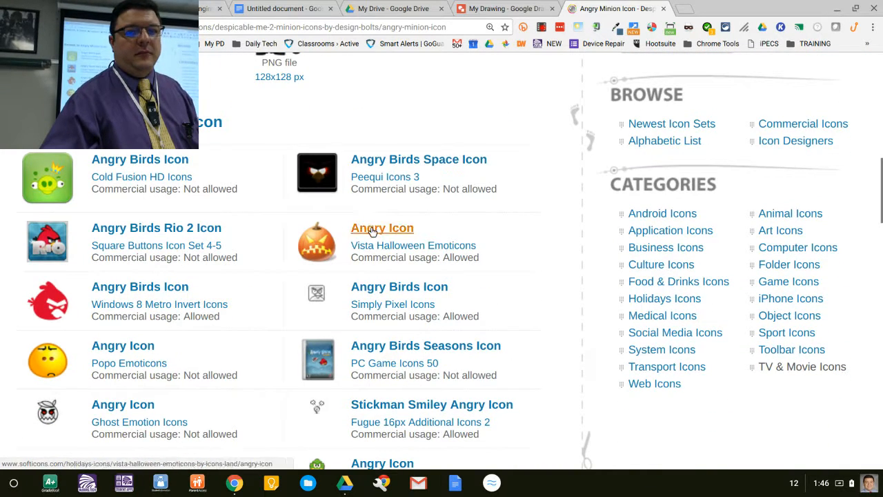
left_click(372, 231)
scroll(113, 371, "down", 5)
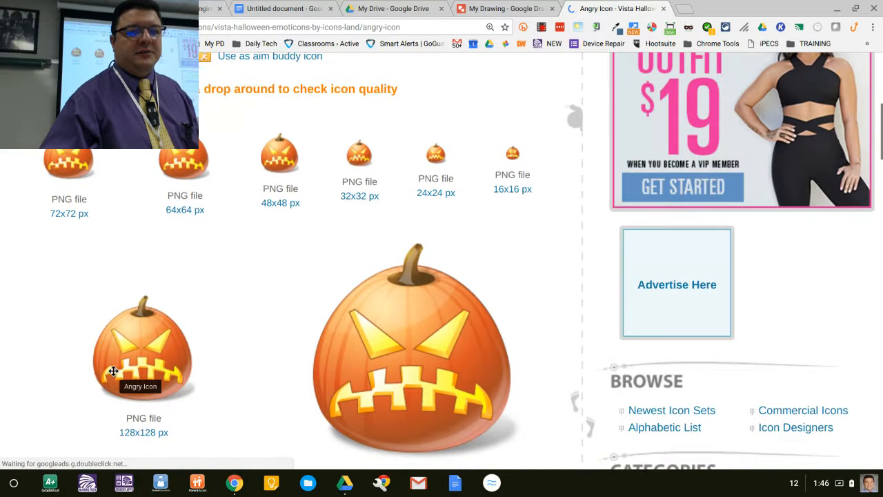
scroll(347, 402, "down", 2)
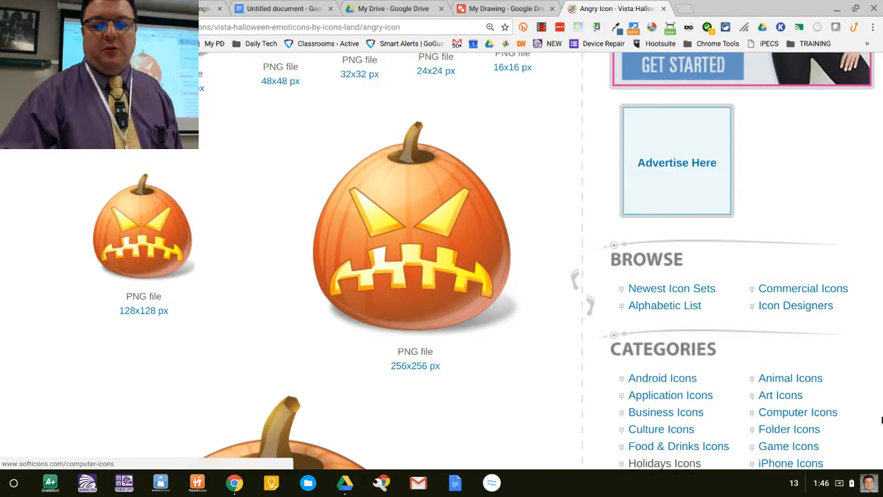
Step: Copy the downloaded Angry.png image to the clipboard from the downloads notification
left_click(793, 482)
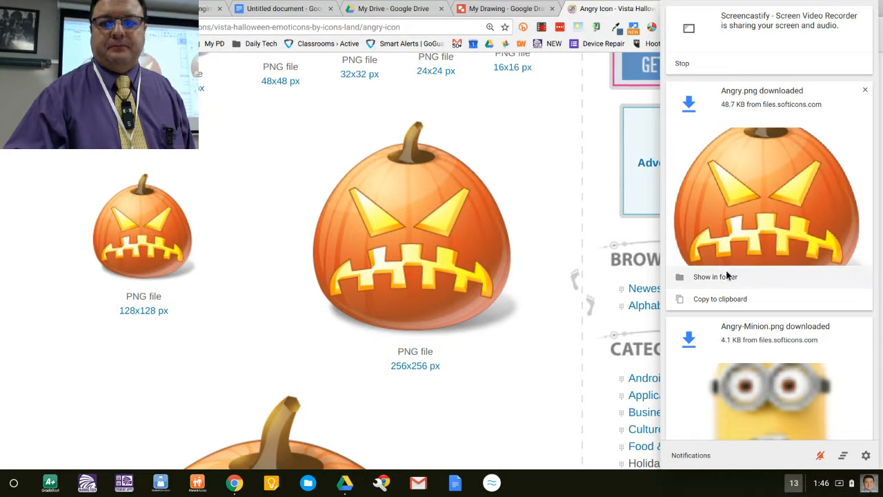
left_click(713, 303)
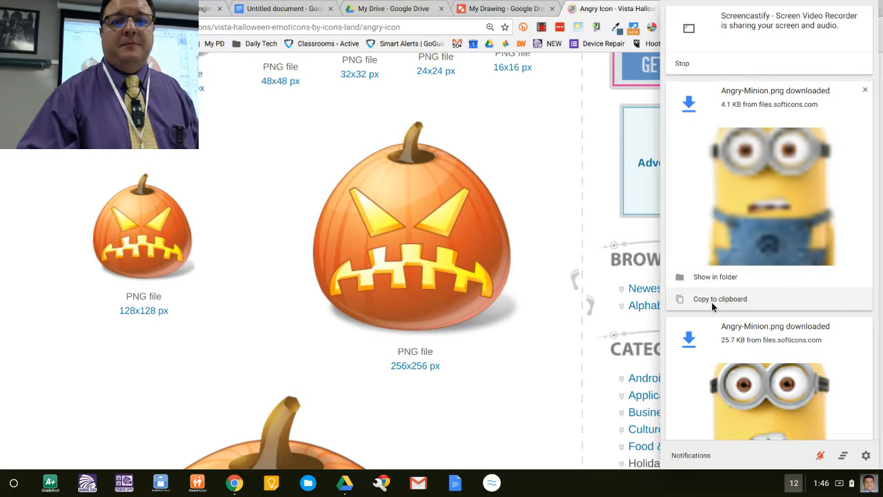
Step: Try pasting the copied image into the banner drawing, then delete the duplicated pasted objects
key("ctrl+shift+Tab")
left_click(521, 213)
key("ctrl+v")
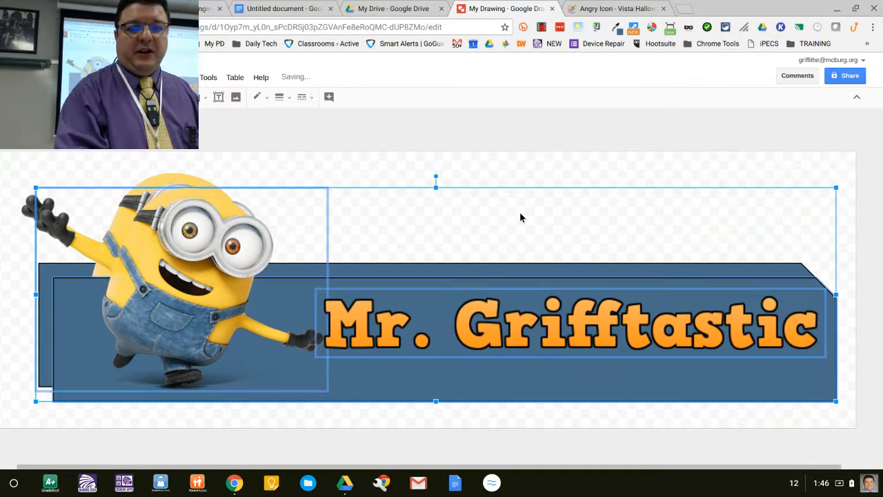
key("ctrl+v")
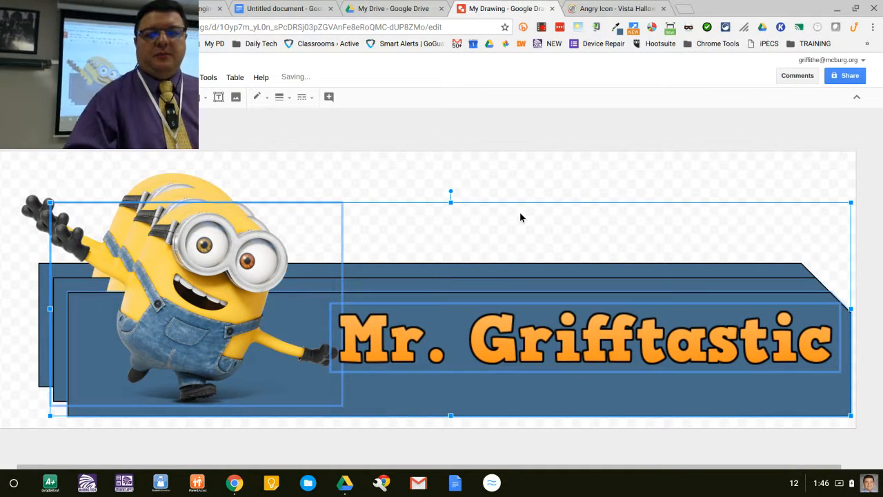
key("Delete")
left_click(161, 308)
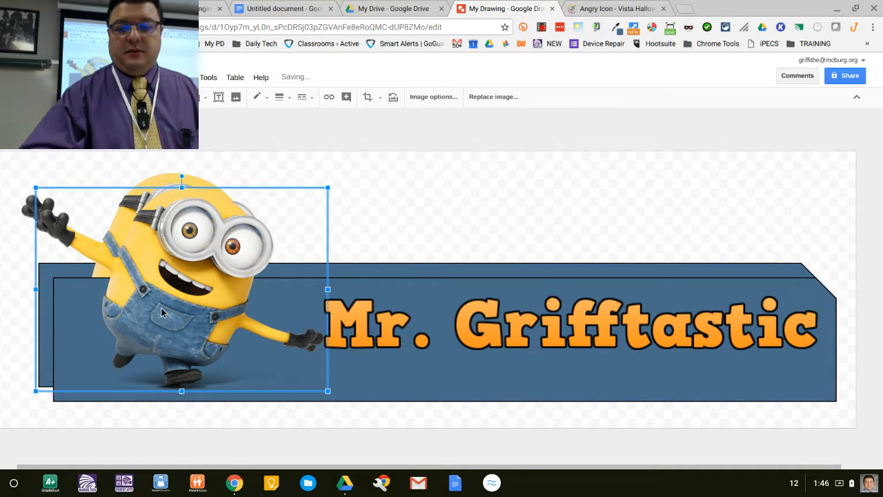
key("Delete")
left_click(200, 379)
key("Delete")
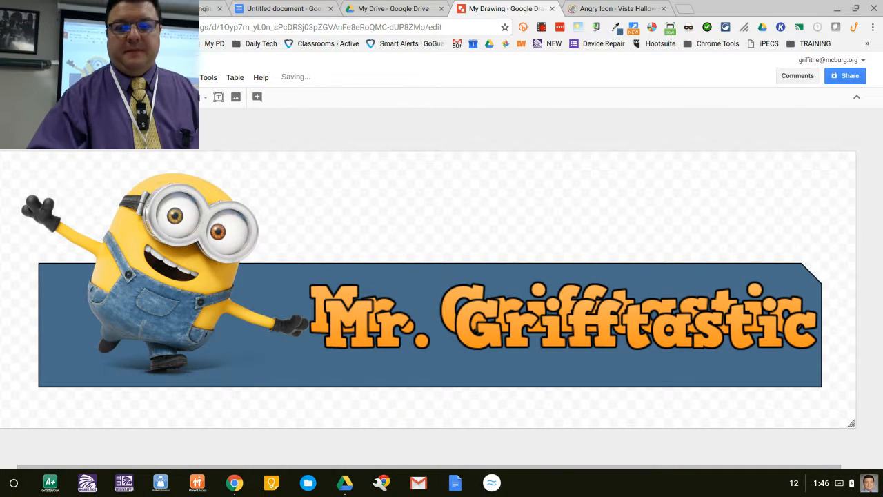
left_click(355, 343)
key("Delete")
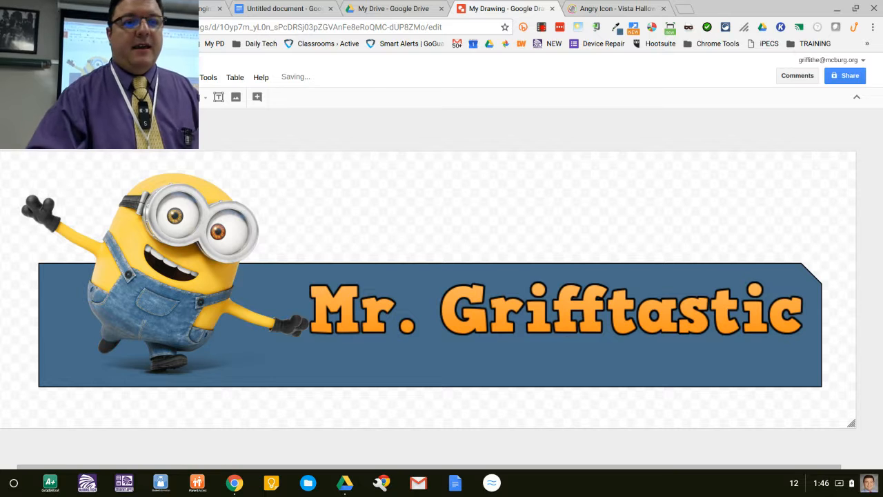
Step: Return to the icon page and download the 256x256 px PNG of the angry pumpkin icon
key("ctrl+Tab")
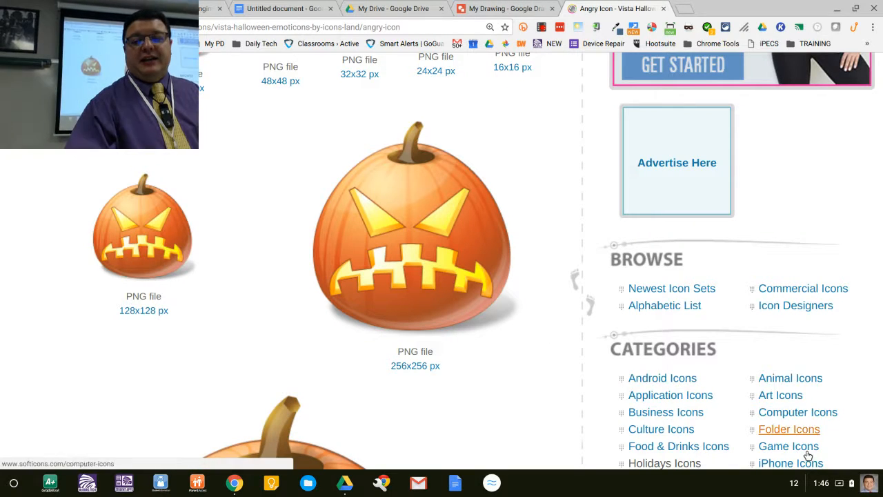
left_click(794, 484)
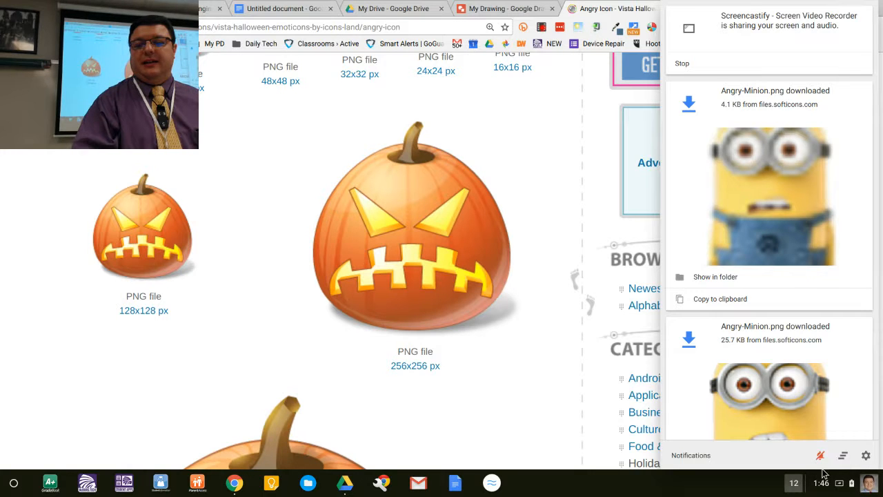
left_click(490, 369)
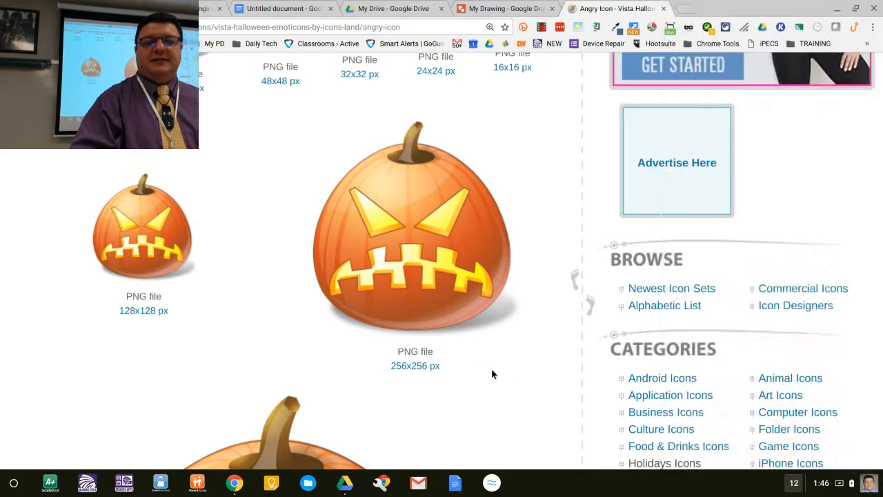
left_click(412, 368)
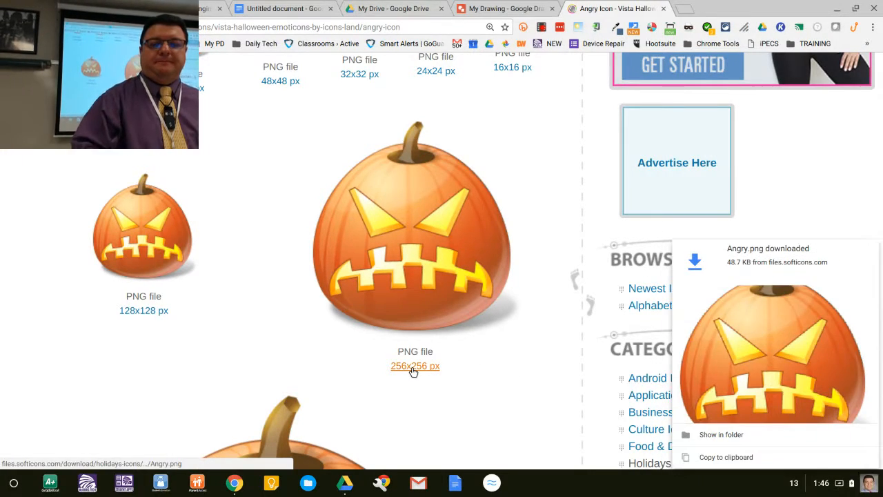
Step: Preview the downloaded Angry.png image, close the viewer and return to the banner drawing
left_click(782, 263)
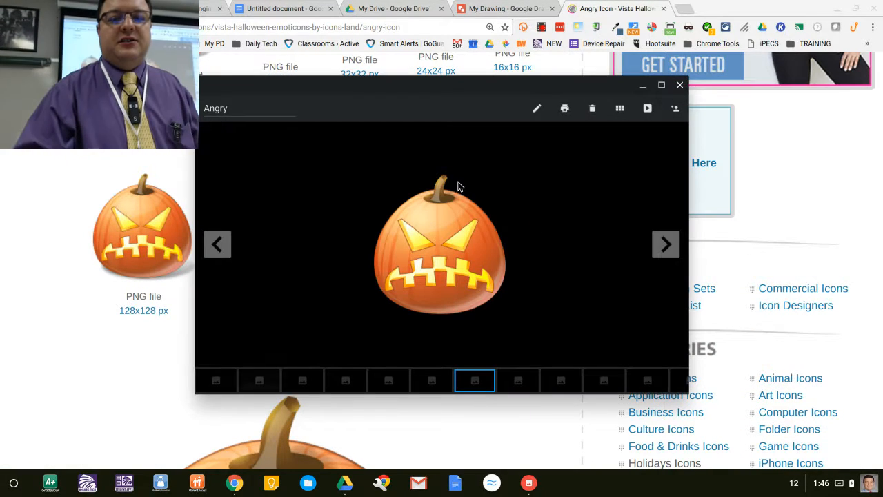
left_click(680, 84)
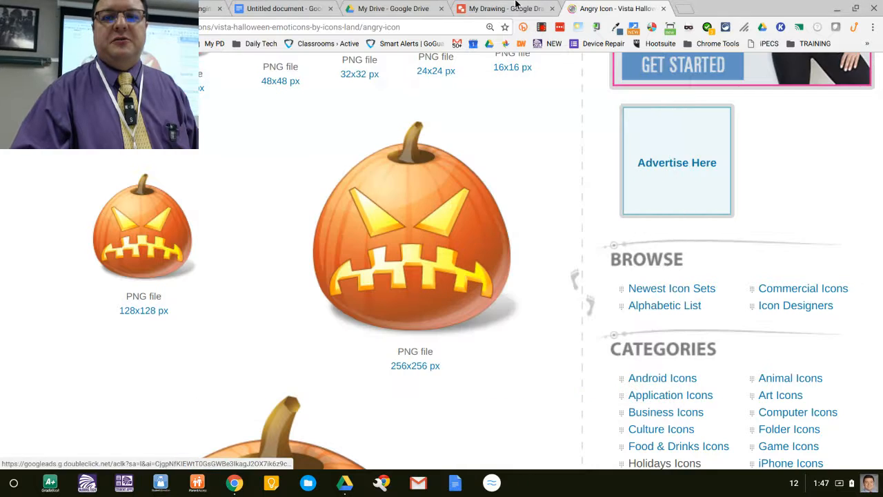
left_click(517, 7)
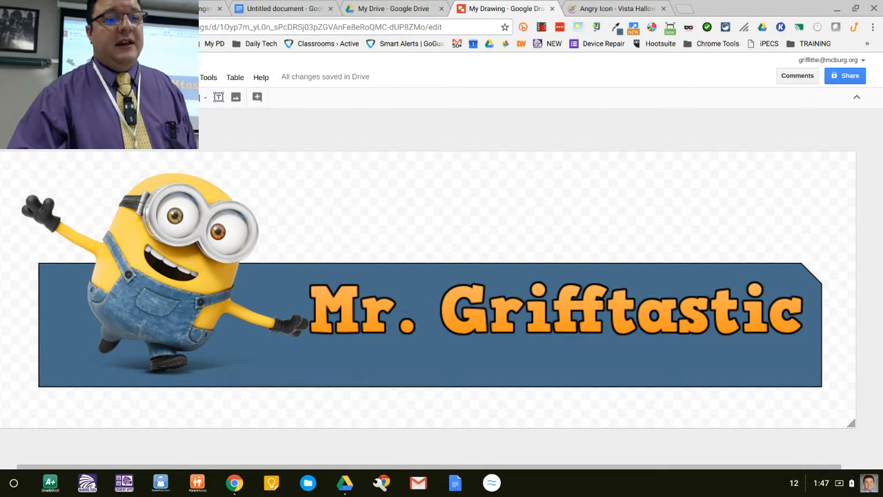
Step: Insert the angry pumpkin image from recent Google Drive files and move it toward the banner's right end
left_click(111, 77)
left_click(128, 113)
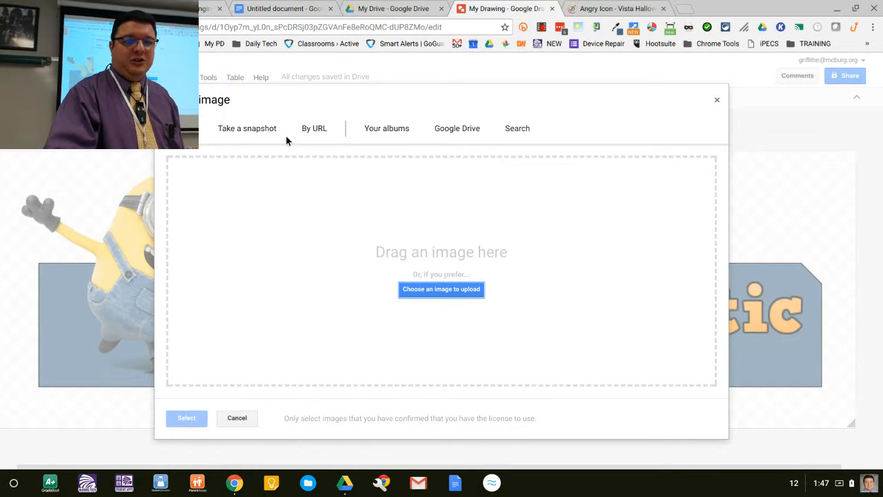
left_click(458, 130)
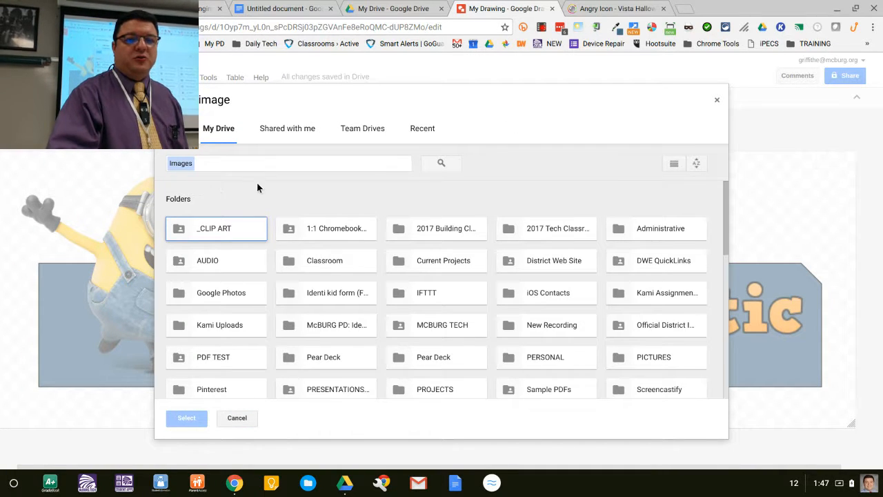
left_click(421, 127)
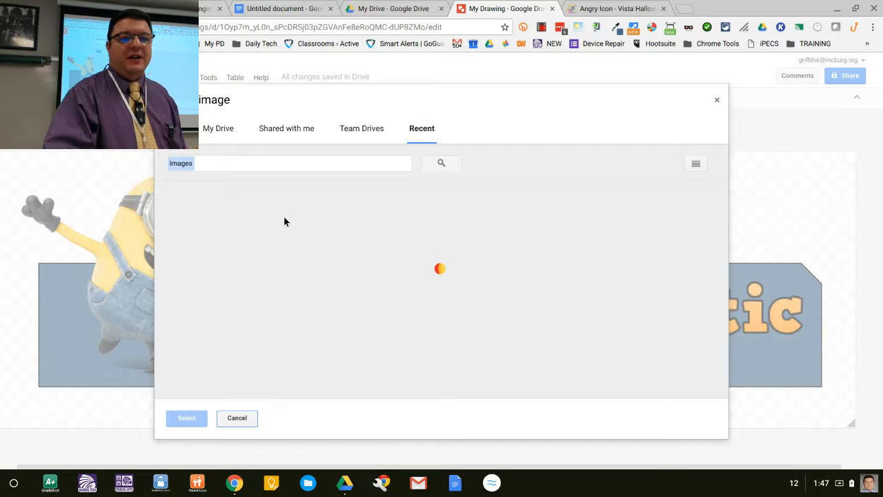
double_click(204, 266)
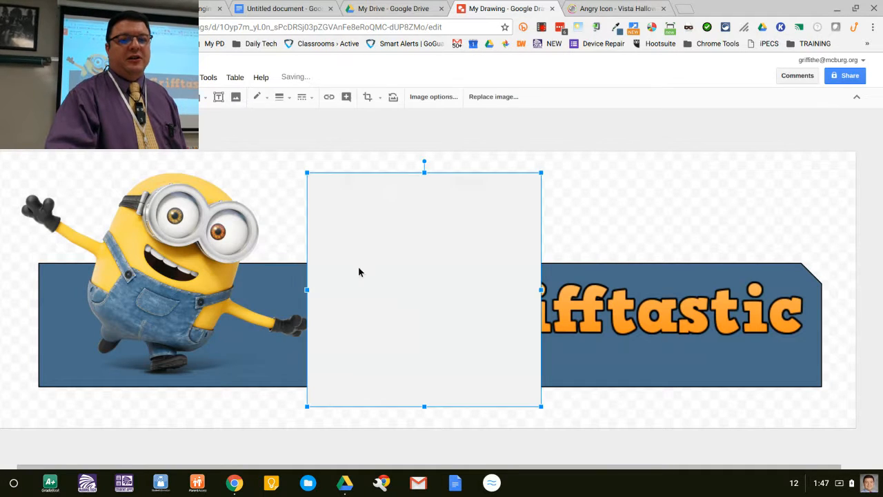
left_click_drag(499, 234, 707, 187)
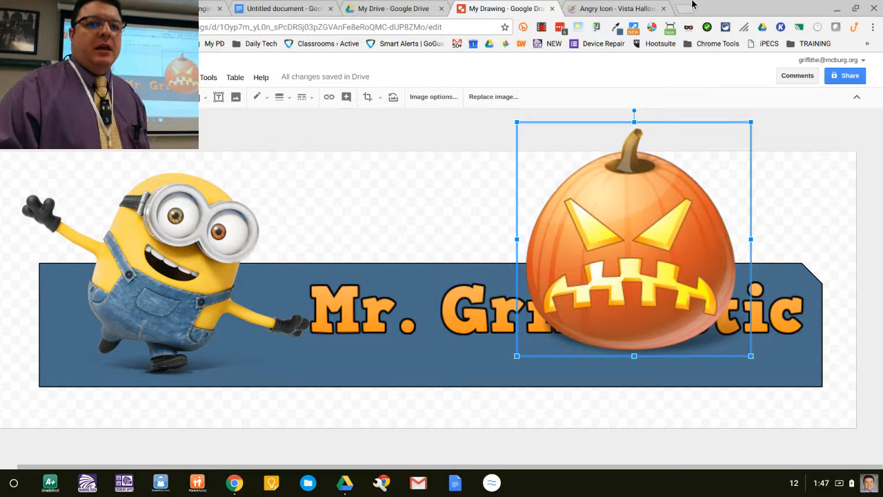
Step: Delete the inserted pumpkin image from the drawing
left_click(392, 225)
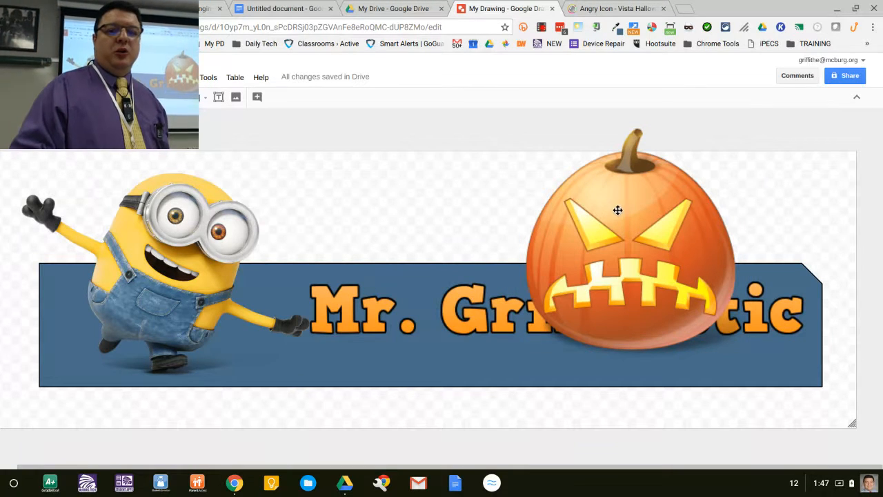
left_click(618, 210)
key("Delete")
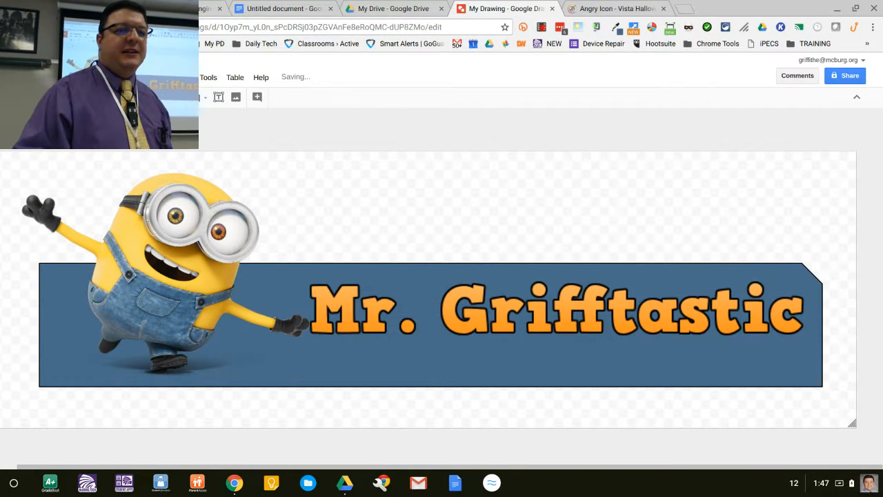
Step: Publish the drawing to the web as a link at Medium (945x302) image size
left_click(39, 77)
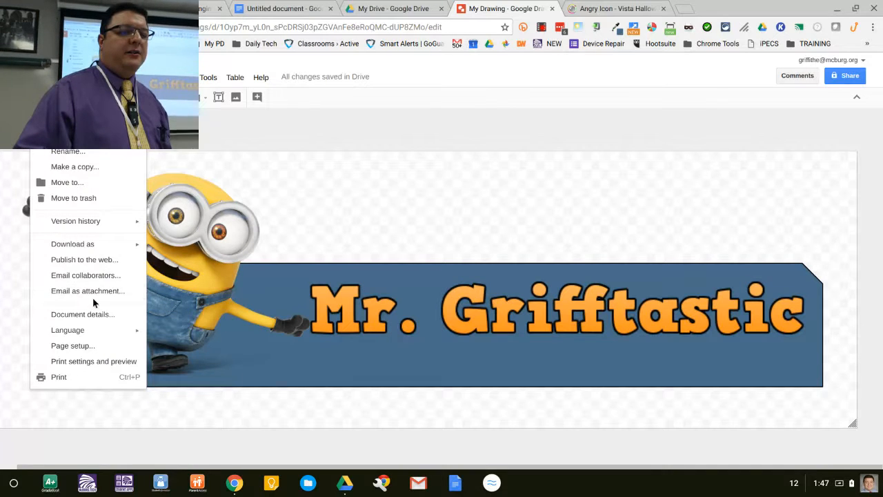
left_click(103, 260)
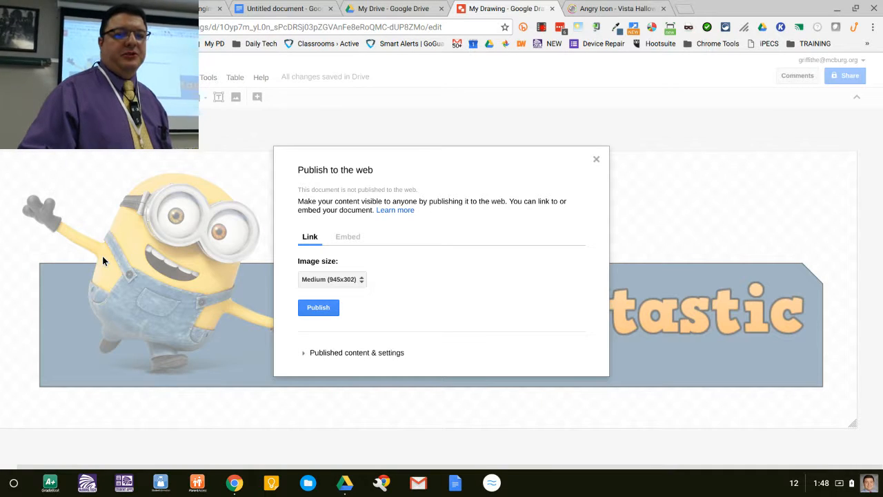
left_click(323, 314)
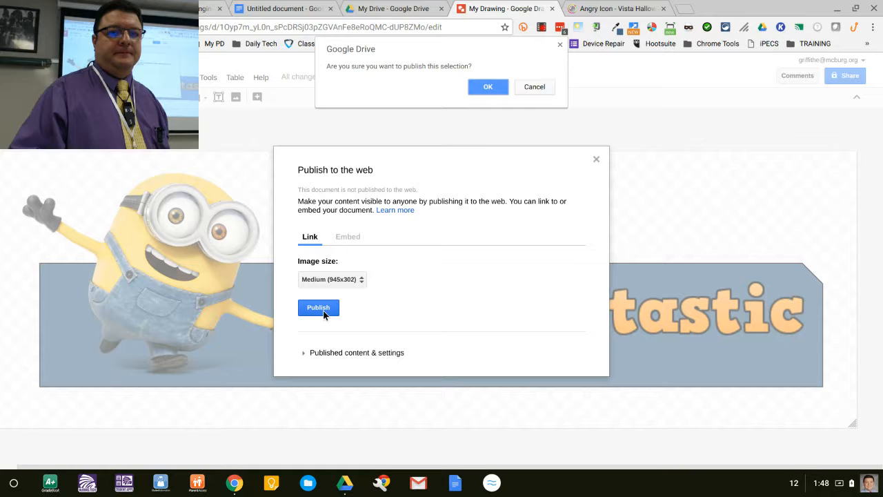
left_click(484, 87)
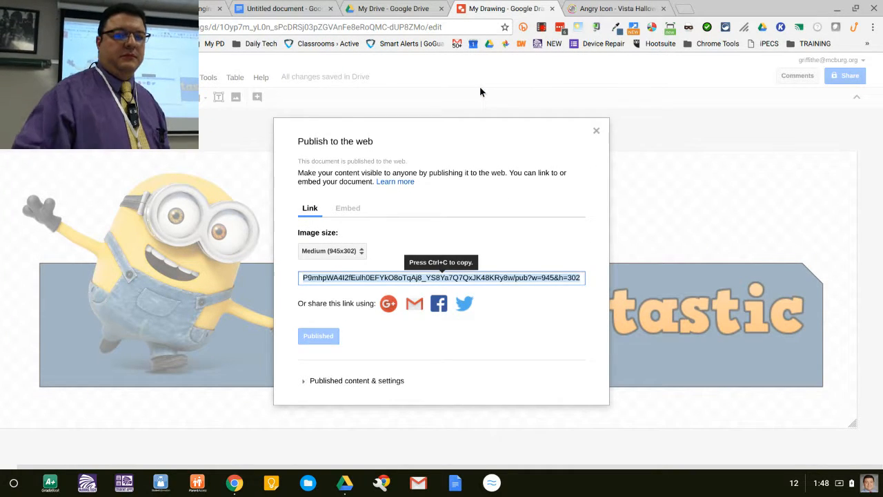
Step: Switch to the untitled document and delete both banner images already placed there
key("ctrl+shift+Tab")
key("ctrl+shift+Tab")
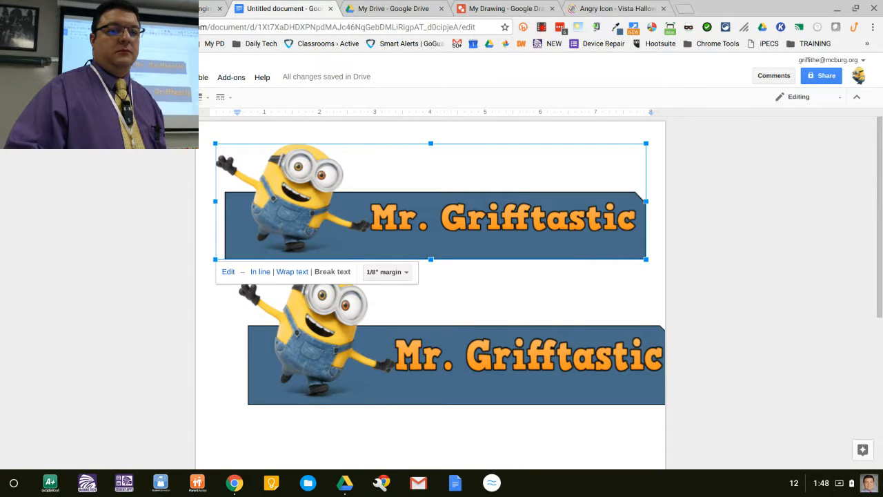
left_click(110, 76)
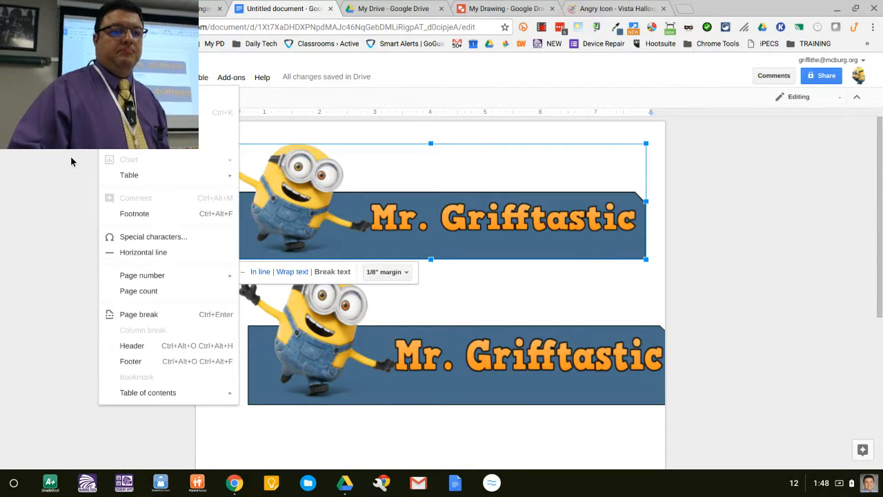
left_click(247, 301)
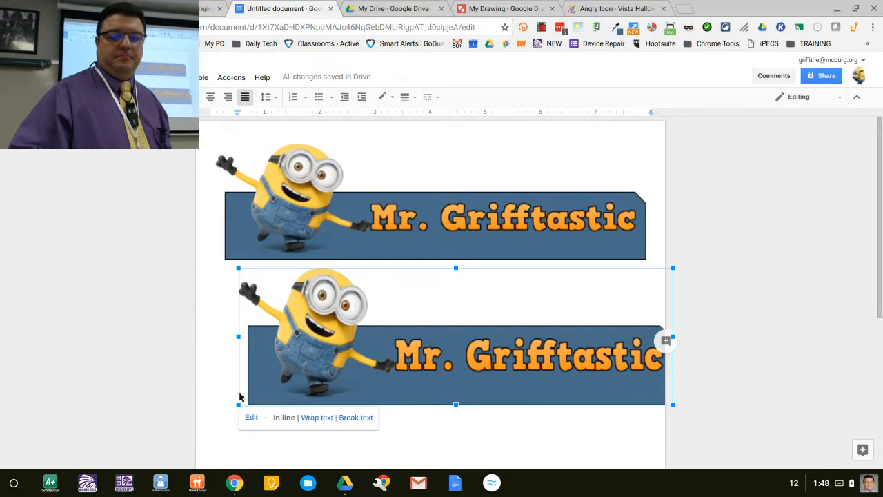
key("BackSpace")
left_click(423, 206)
key("BackSpace")
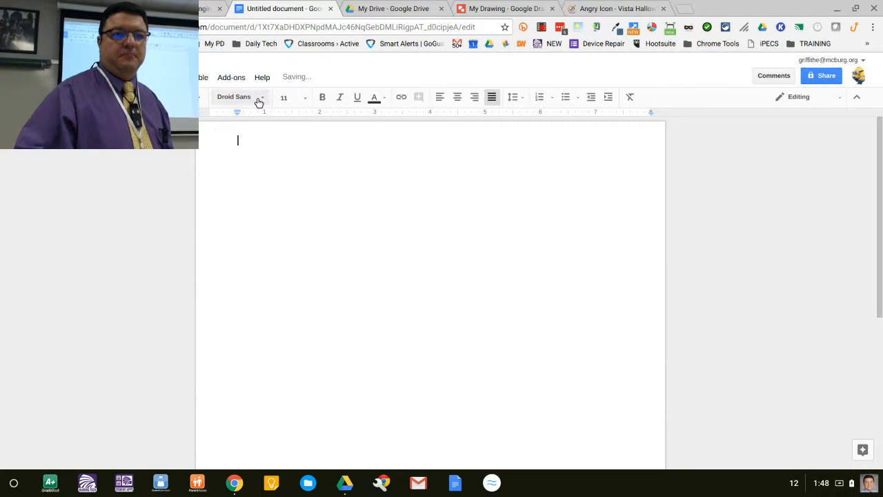
Step: Insert the banner into the document as an image from the pasted published drawing URL
left_click(111, 77)
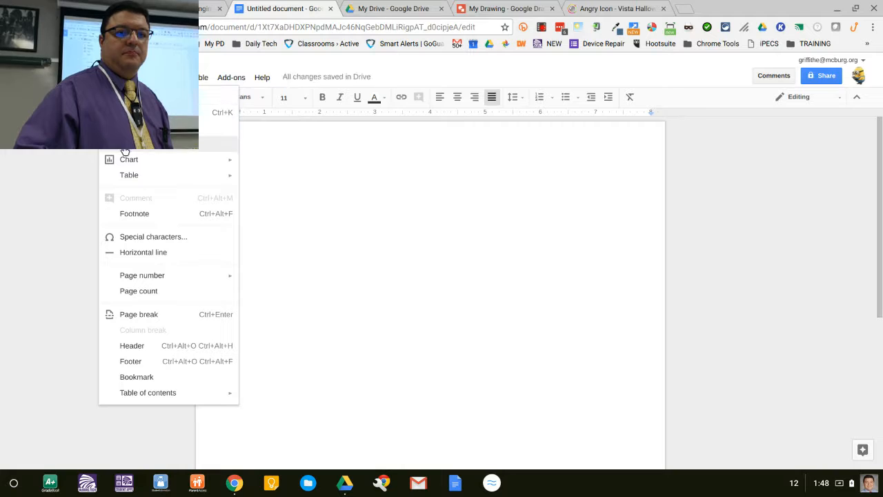
left_click(138, 96)
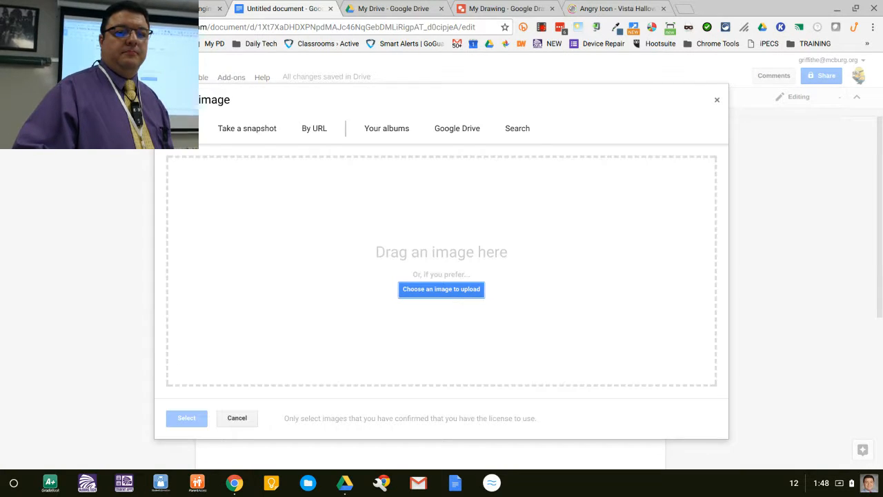
left_click(314, 129)
key("ctrl+v")
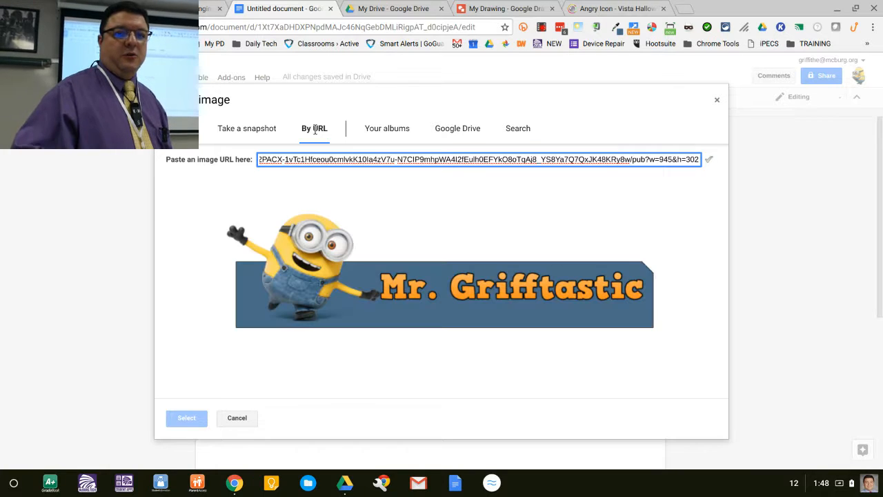
left_click(186, 417)
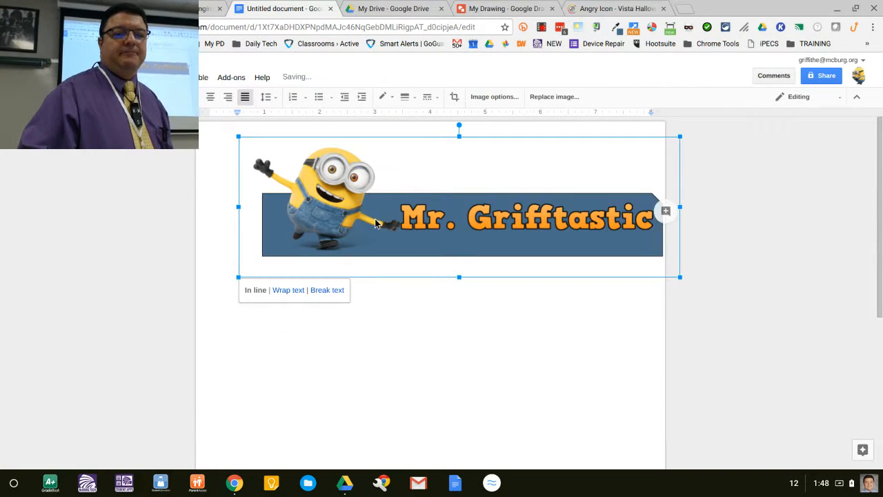
double_click(338, 231)
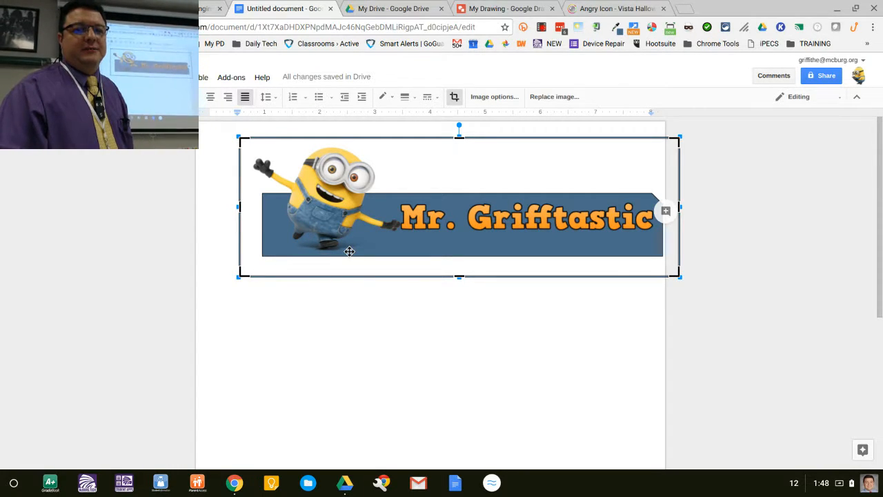
key("Return")
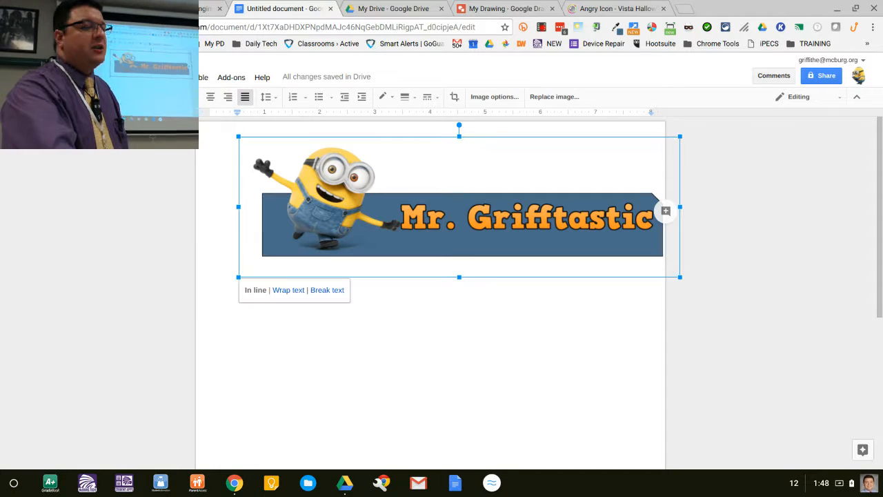
Step: Close the publish dialog in the drawing and delete the minion image from the banner
key("ctrl+Tab")
key("ctrl+Tab")
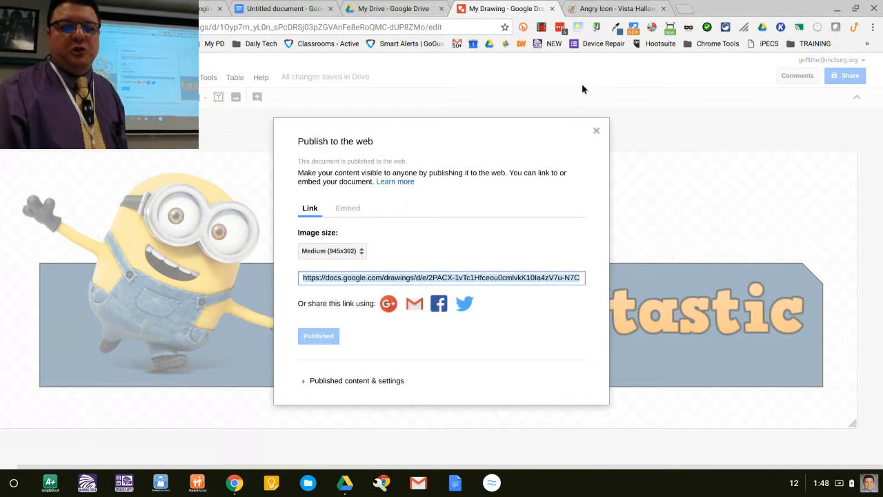
left_click(597, 130)
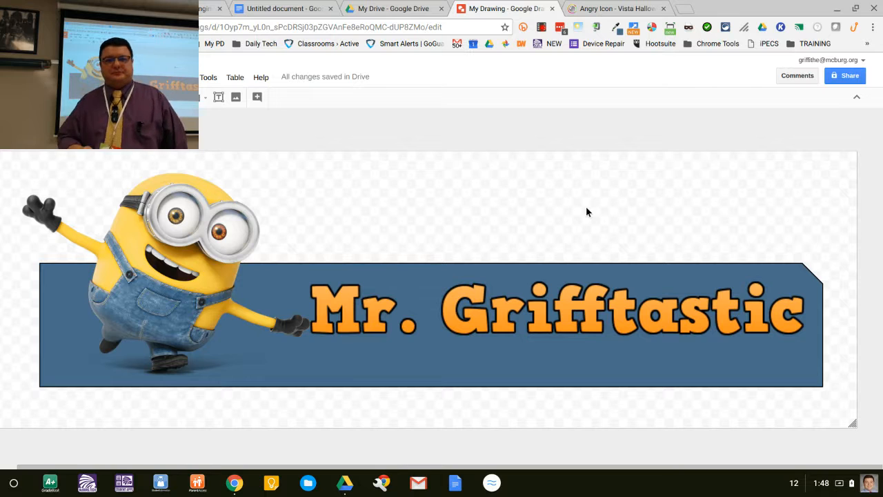
left_click(244, 231)
key("Delete")
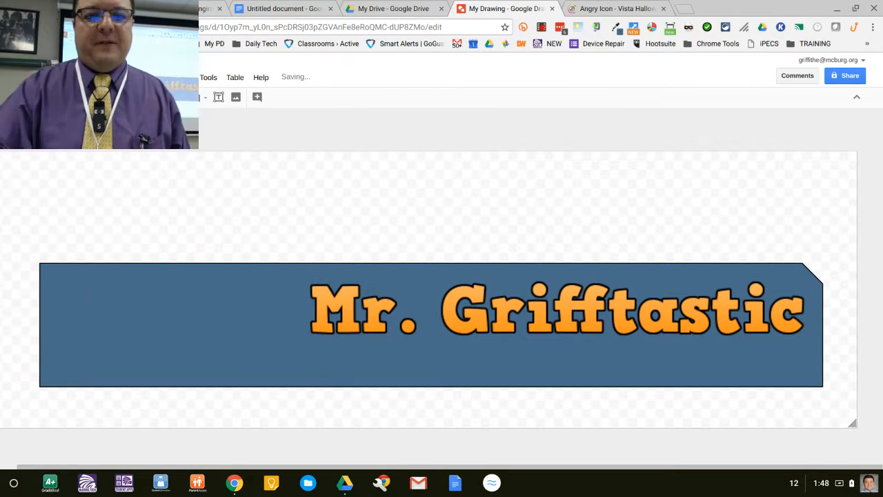
Step: Search Google Images for disney from the icon page's tab
left_click(614, 8)
left_click(386, 8)
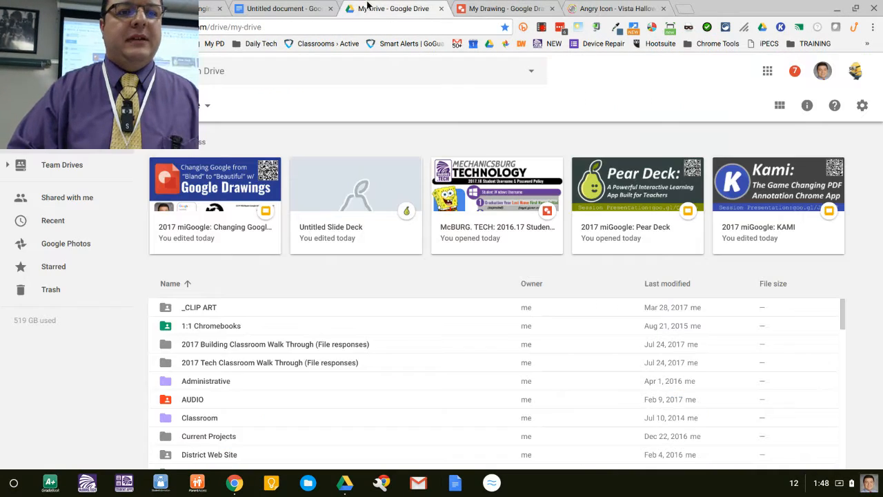
left_click(593, 9)
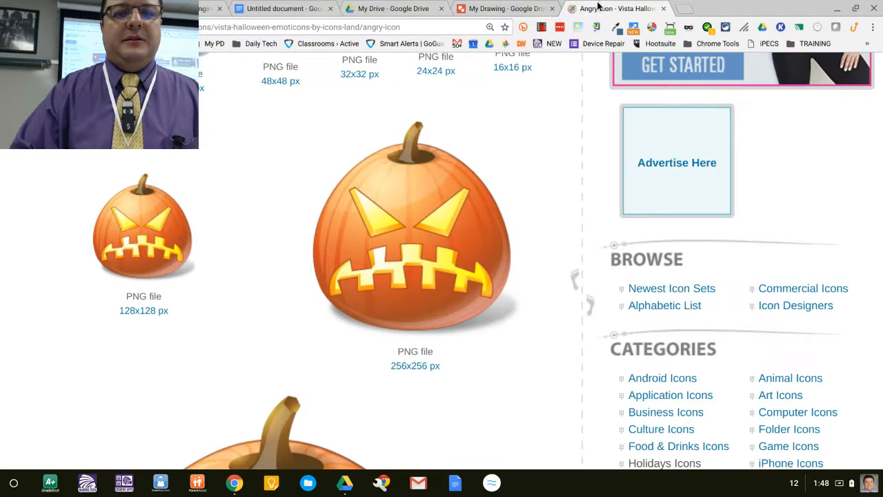
left_click(434, 24)
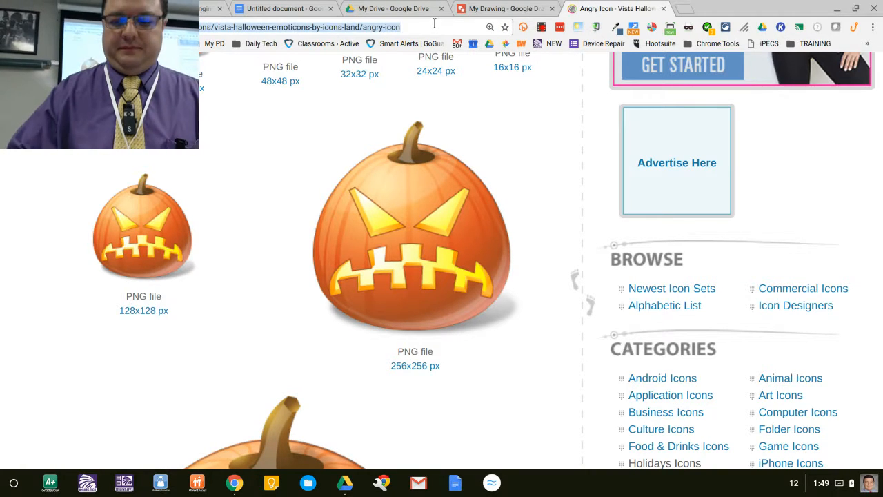
key("BackSpace")
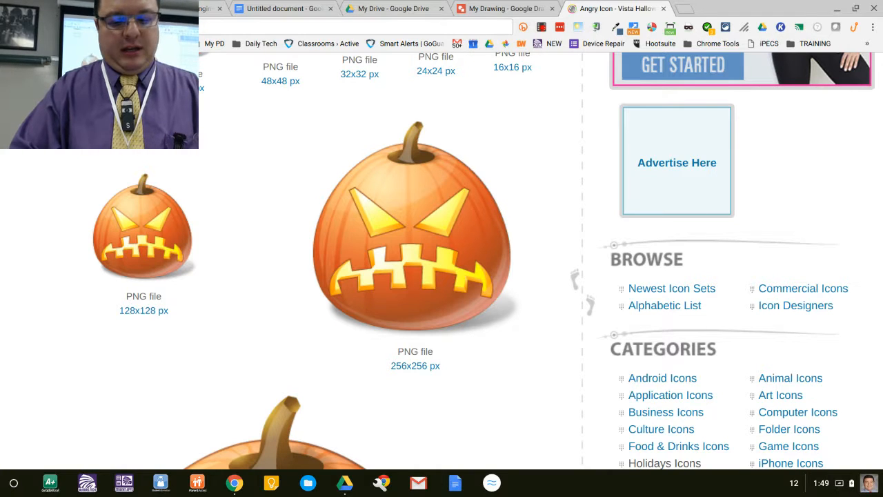
type("di")
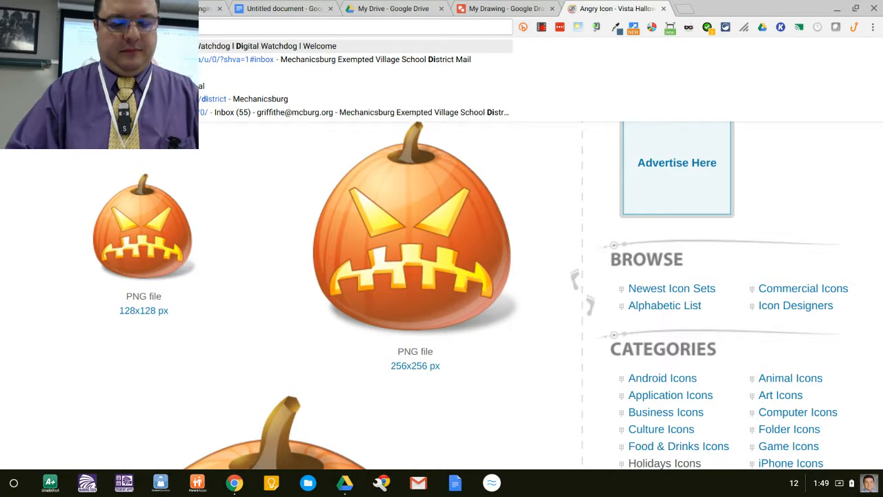
type("sney")
key("Return")
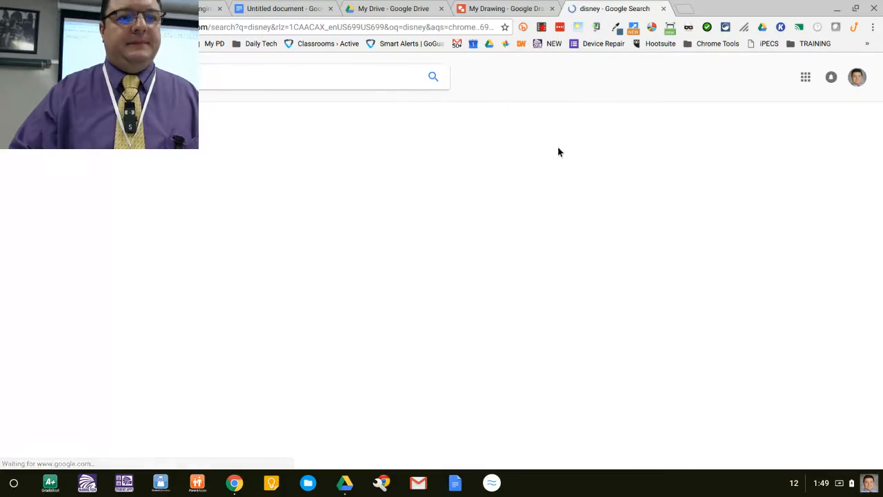
left_click(171, 109)
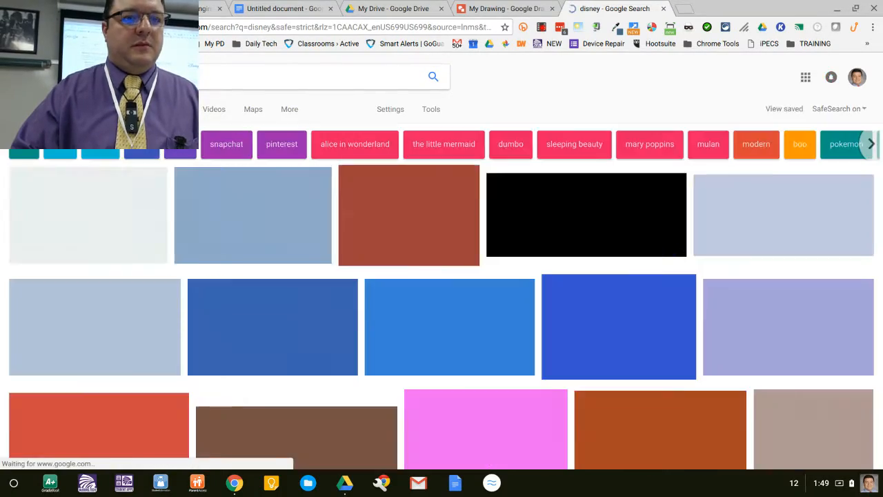
scroll(311, 161, "down", 10)
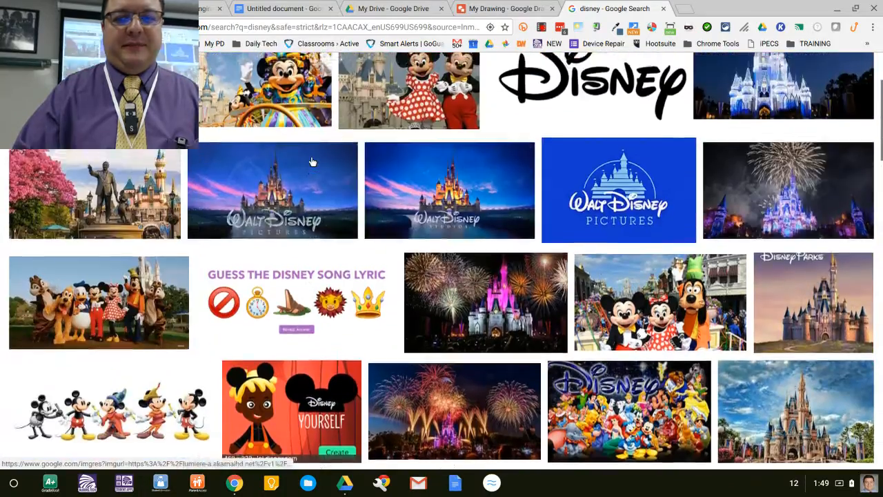
Step: Drag the black Disney logo from the image results into the drawing
scroll(311, 160, "up", 1)
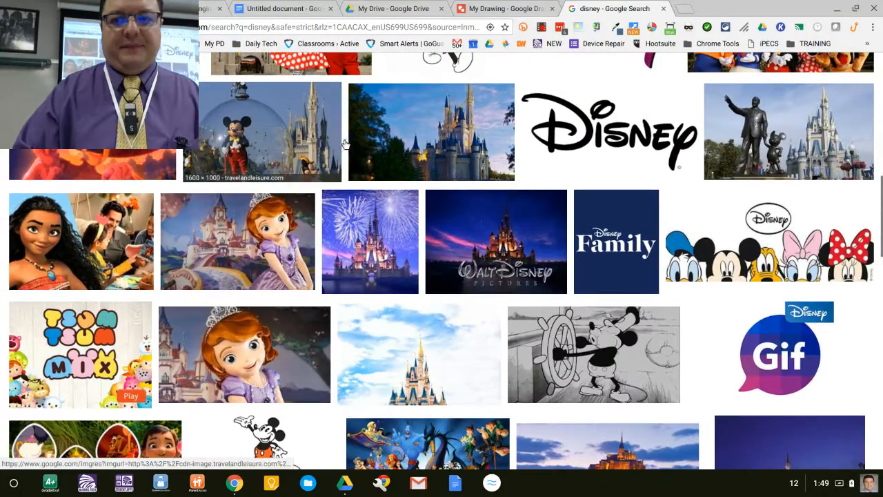
scroll(378, 139, "up", 2)
left_click(584, 183)
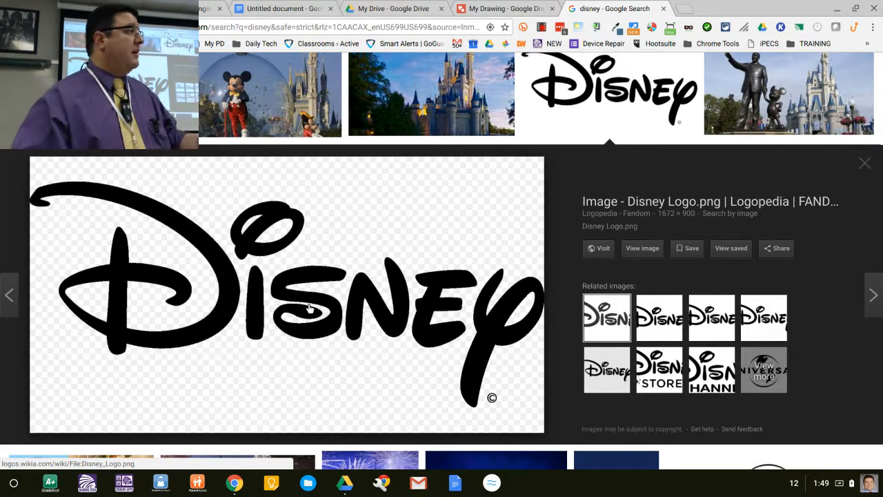
mouse_move(308, 309)
left_mouse_down()
mouse_move(259, 238)
mouse_move(487, 10)
mouse_move(323, 257)
mouse_move(187, 276)
left_mouse_up()
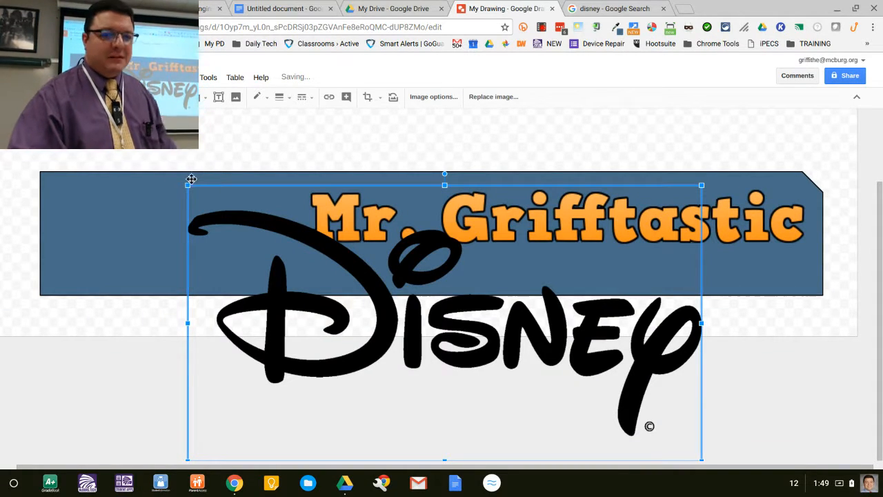
Step: Shrink the Disney logo and place it over the left half of the banner
left_click_drag(187, 186, 373, 286)
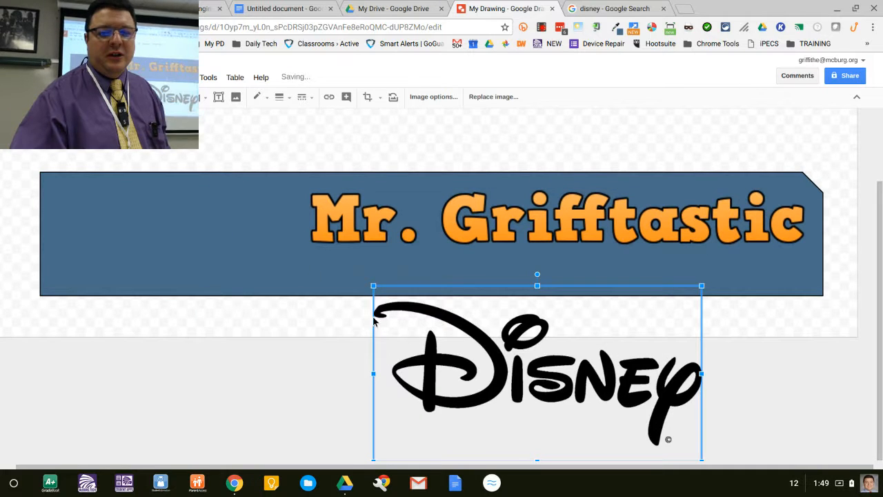
left_click_drag(447, 399, 239, 274)
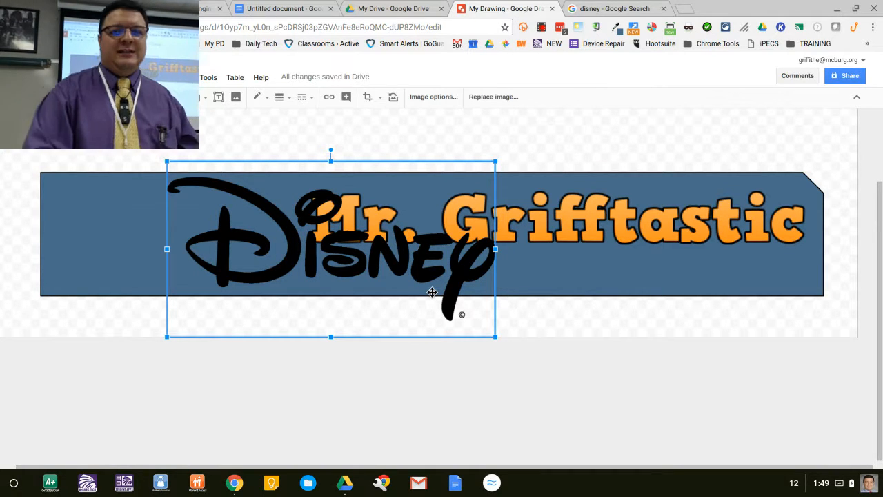
double_click(464, 313)
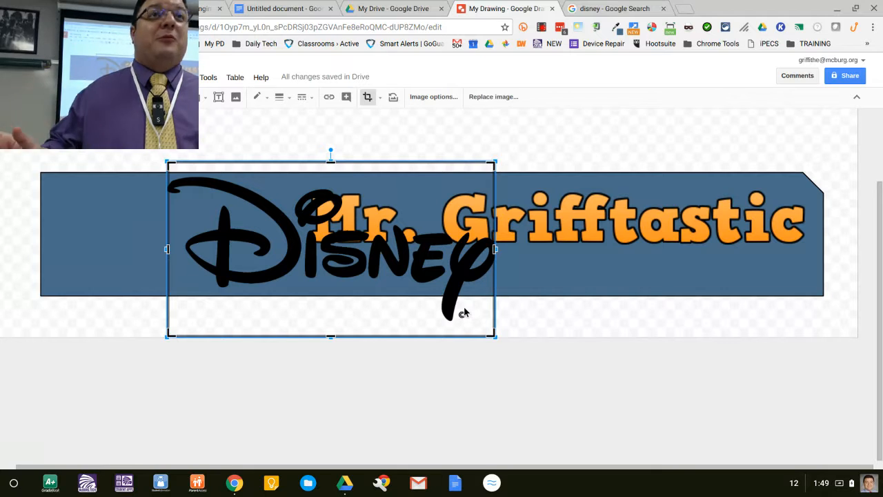
left_click(538, 311)
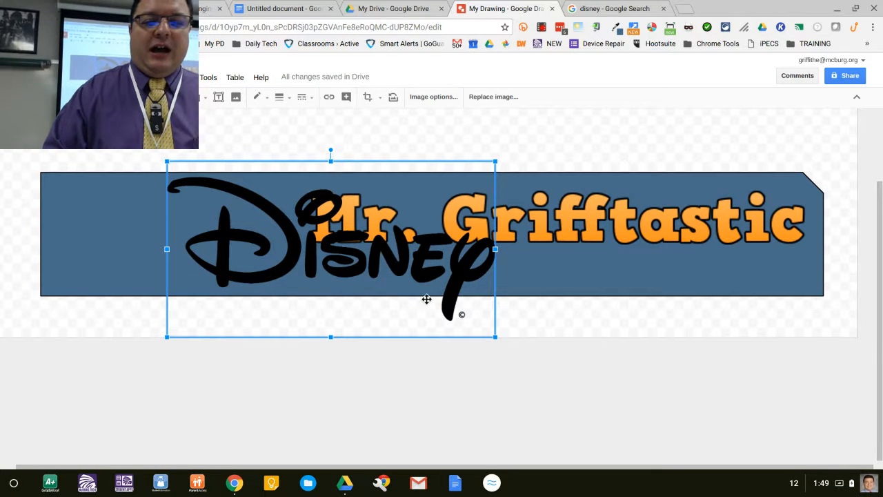
Step: Try cropping the Disney logo's bottom edge, undo the crop, and delete the logo from the banner
double_click(448, 300)
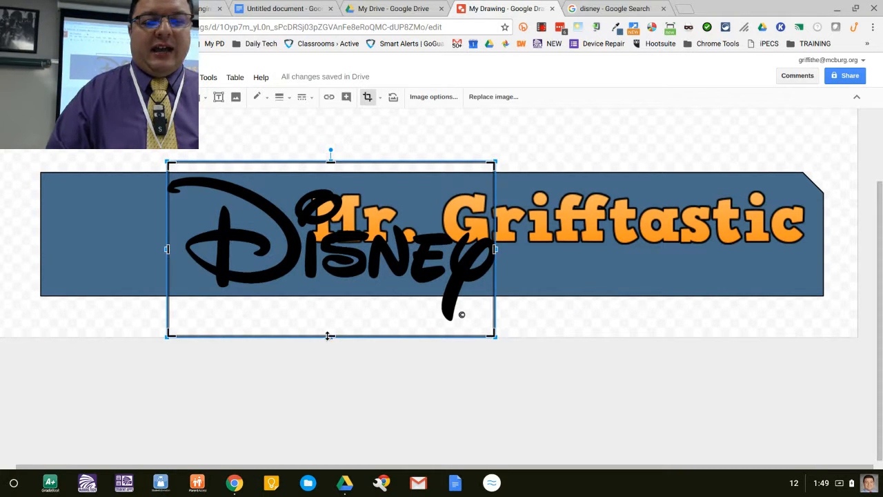
left_click_drag(329, 335, 328, 312)
key("Return")
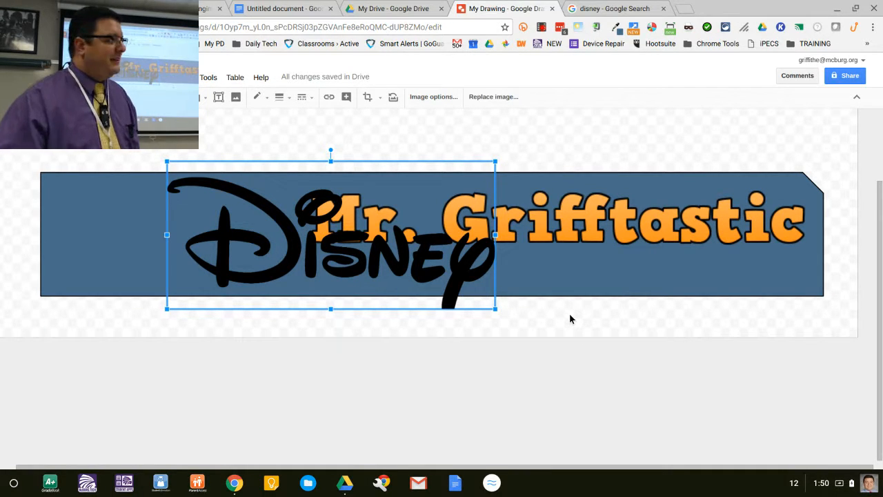
key("ctrl+z")
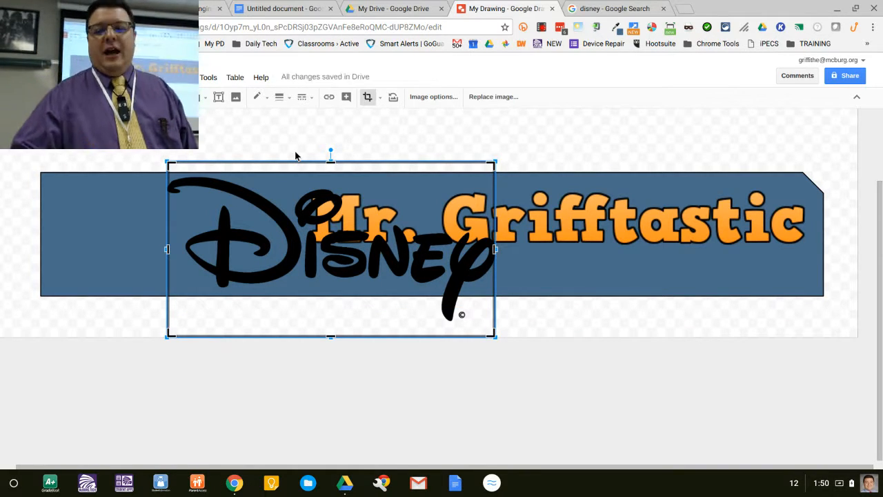
key("Delete")
Step: Return to the image search tab and search Google Images for minions
left_click(614, 9)
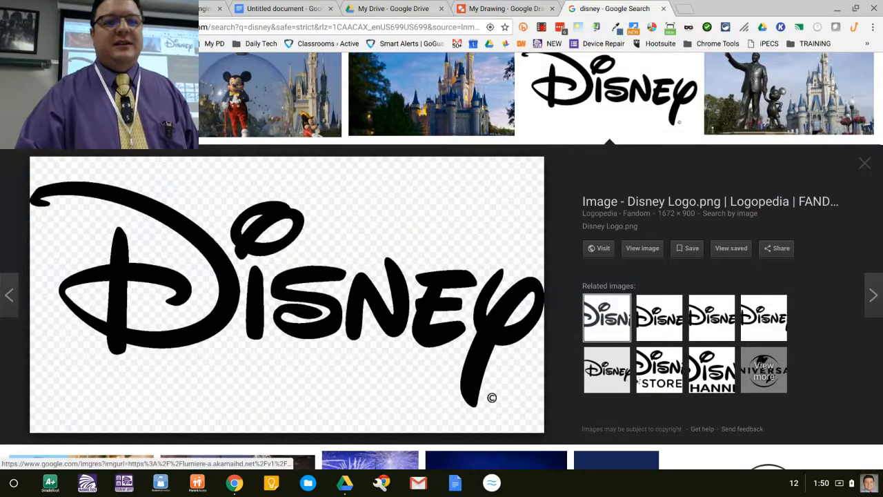
key("alt+Left")
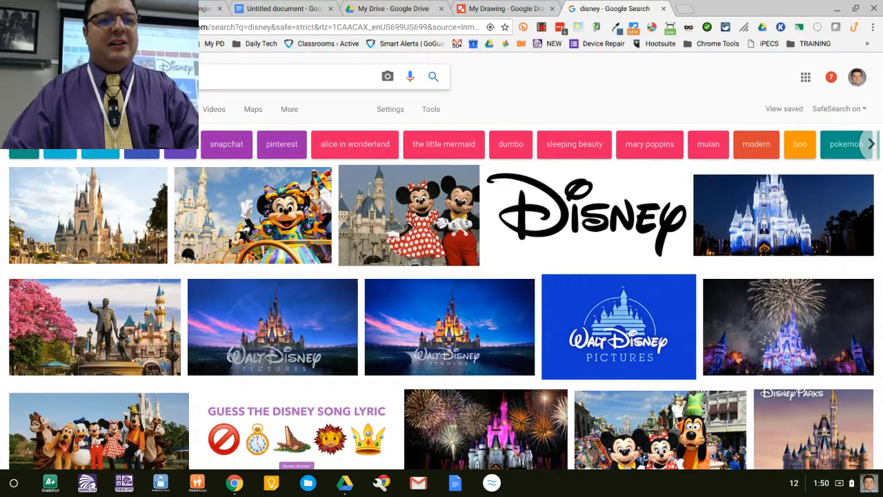
type("minions")
key("Return")
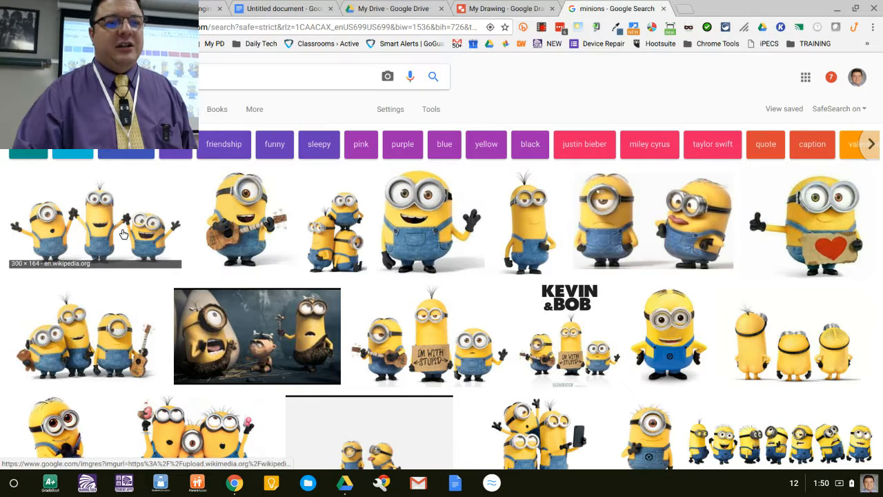
Step: Drag the three-minions image into the drawing and move it onto the banner's left end
left_click(122, 233)
mouse_move(303, 308)
left_mouse_down()
mouse_move(335, 233)
mouse_move(545, 11)
mouse_move(504, 9)
mouse_move(480, 145)
mouse_move(217, 264)
mouse_move(225, 264)
left_mouse_up()
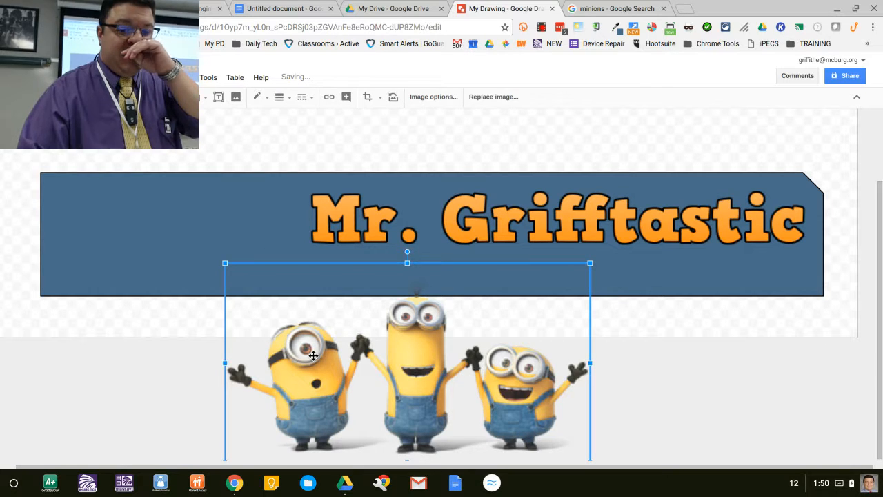
left_click_drag(314, 355, 118, 199)
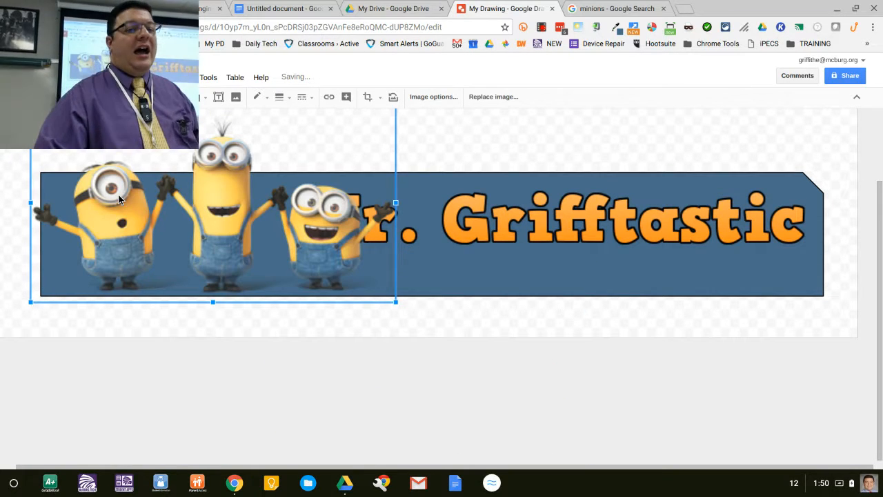
Step: Crop the minions image from the left side to remove the first minion
double_click(119, 199)
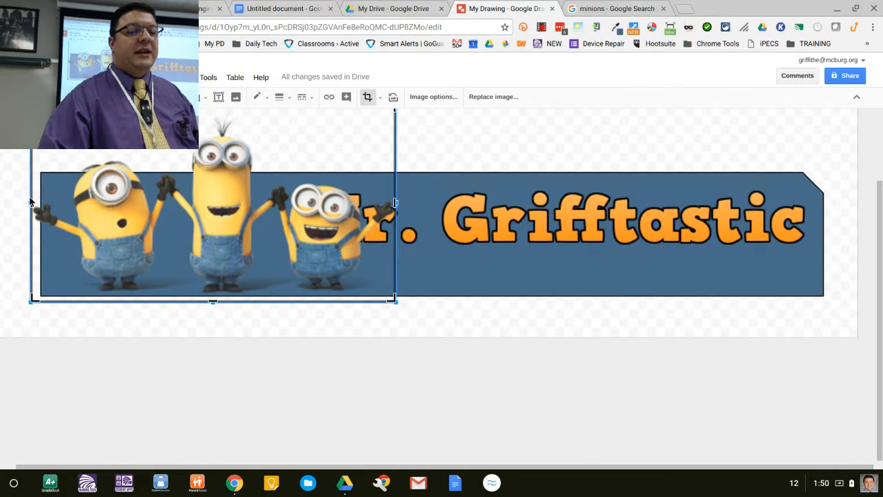
left_click_drag(31, 202, 170, 203)
left_click(176, 344)
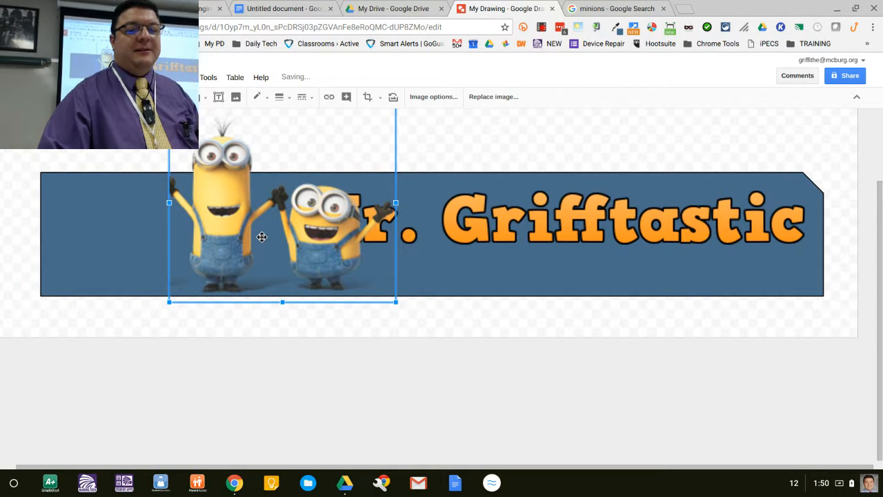
Step: Move the cropped minions image to the banner's left edge and deselect it
left_click_drag(260, 236, 115, 232)
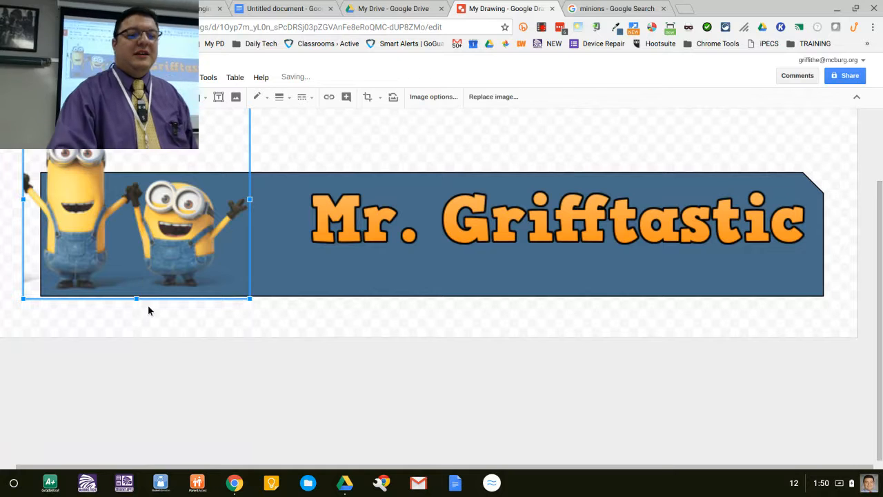
left_click(148, 310)
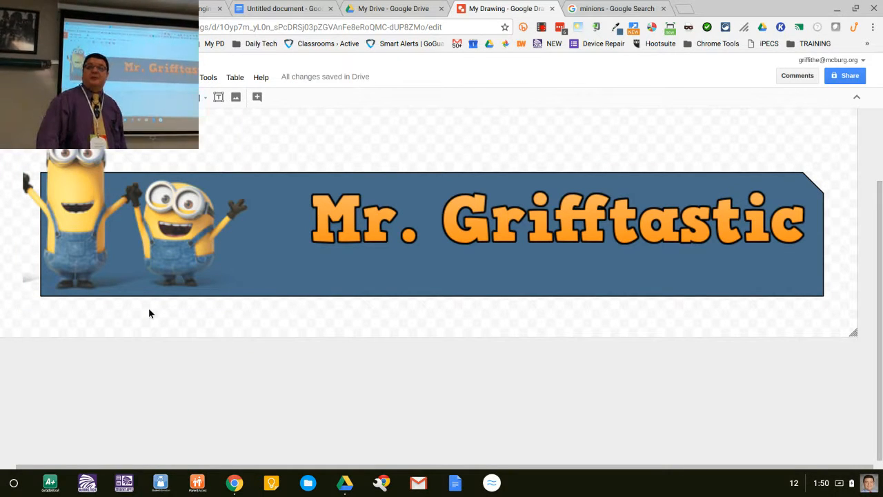